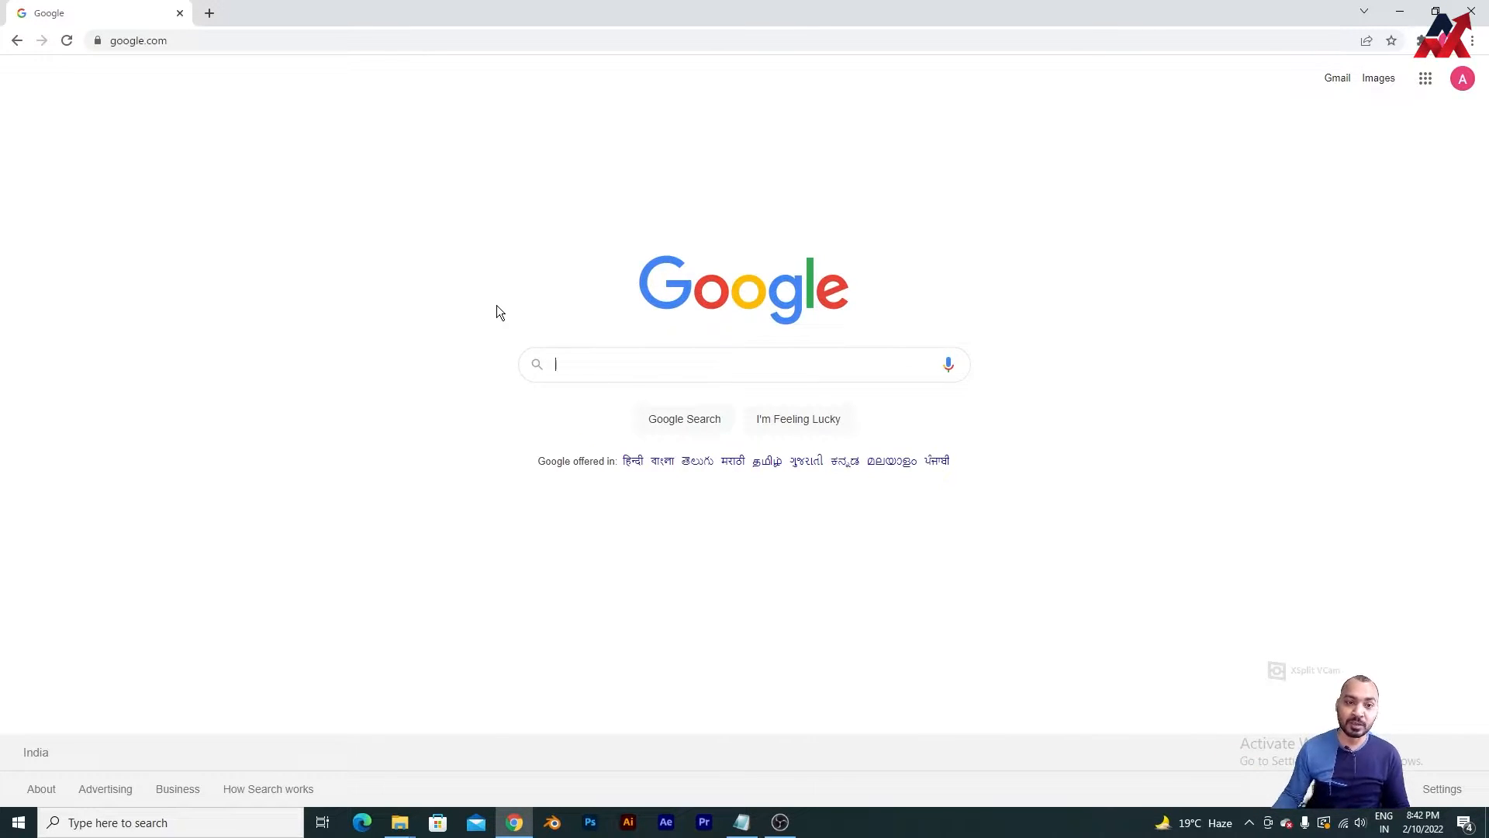
pyautogui.click(420, 42)
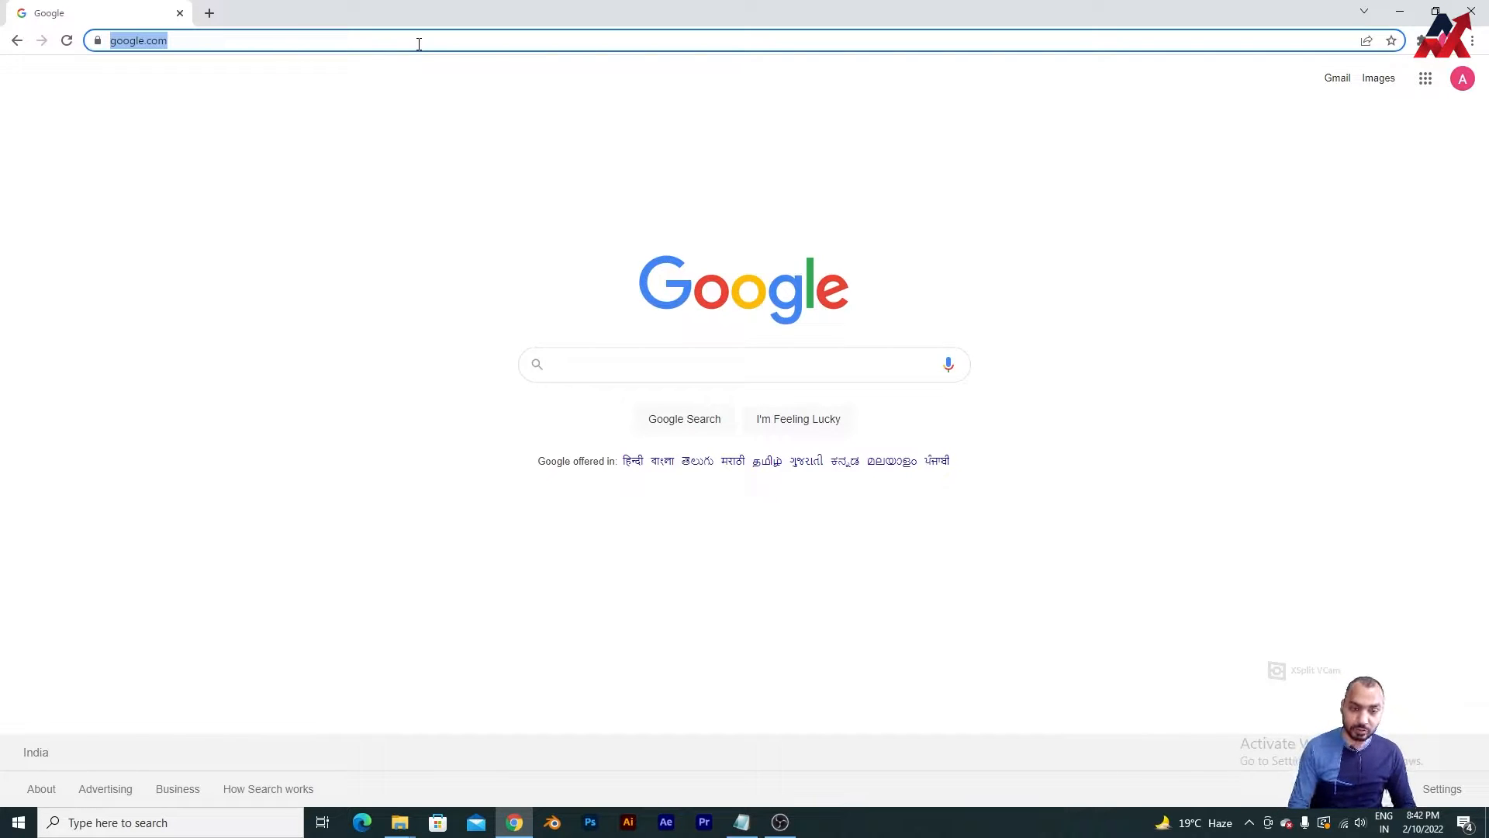
pyautogui.click(678, 362)
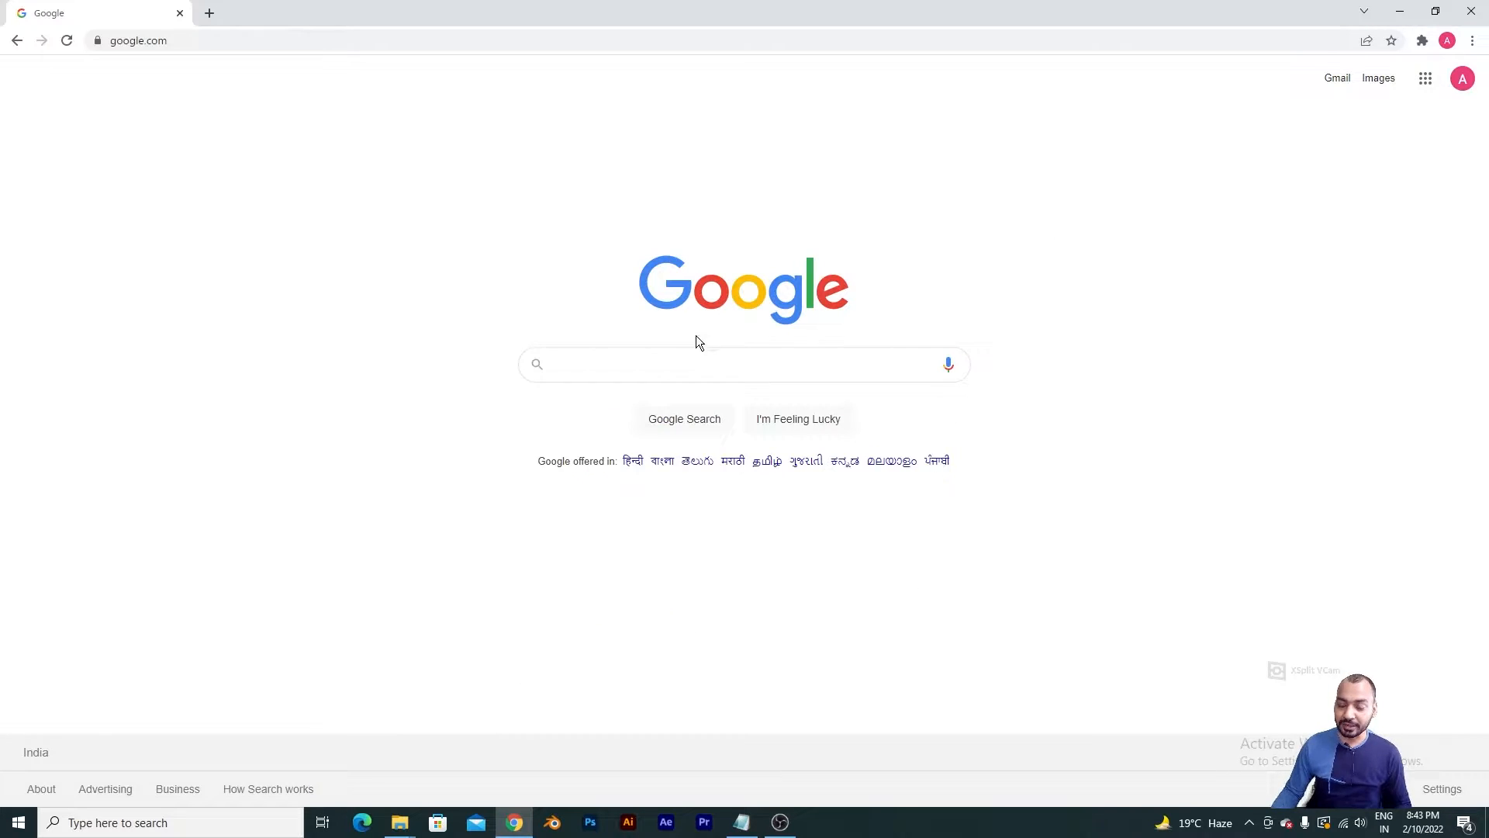
pyautogui.click(705, 342)
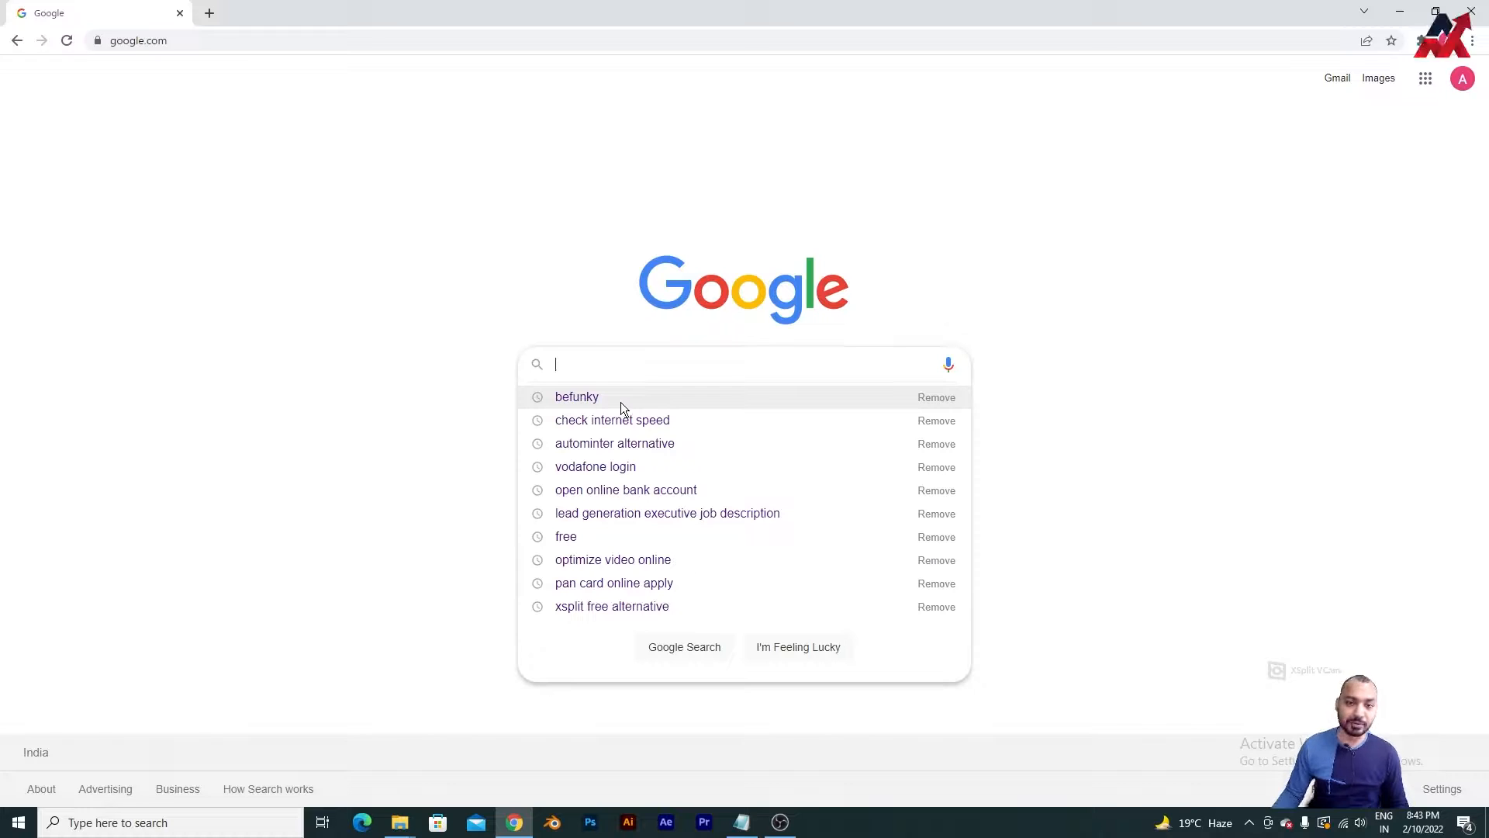
pyautogui.click(617, 303)
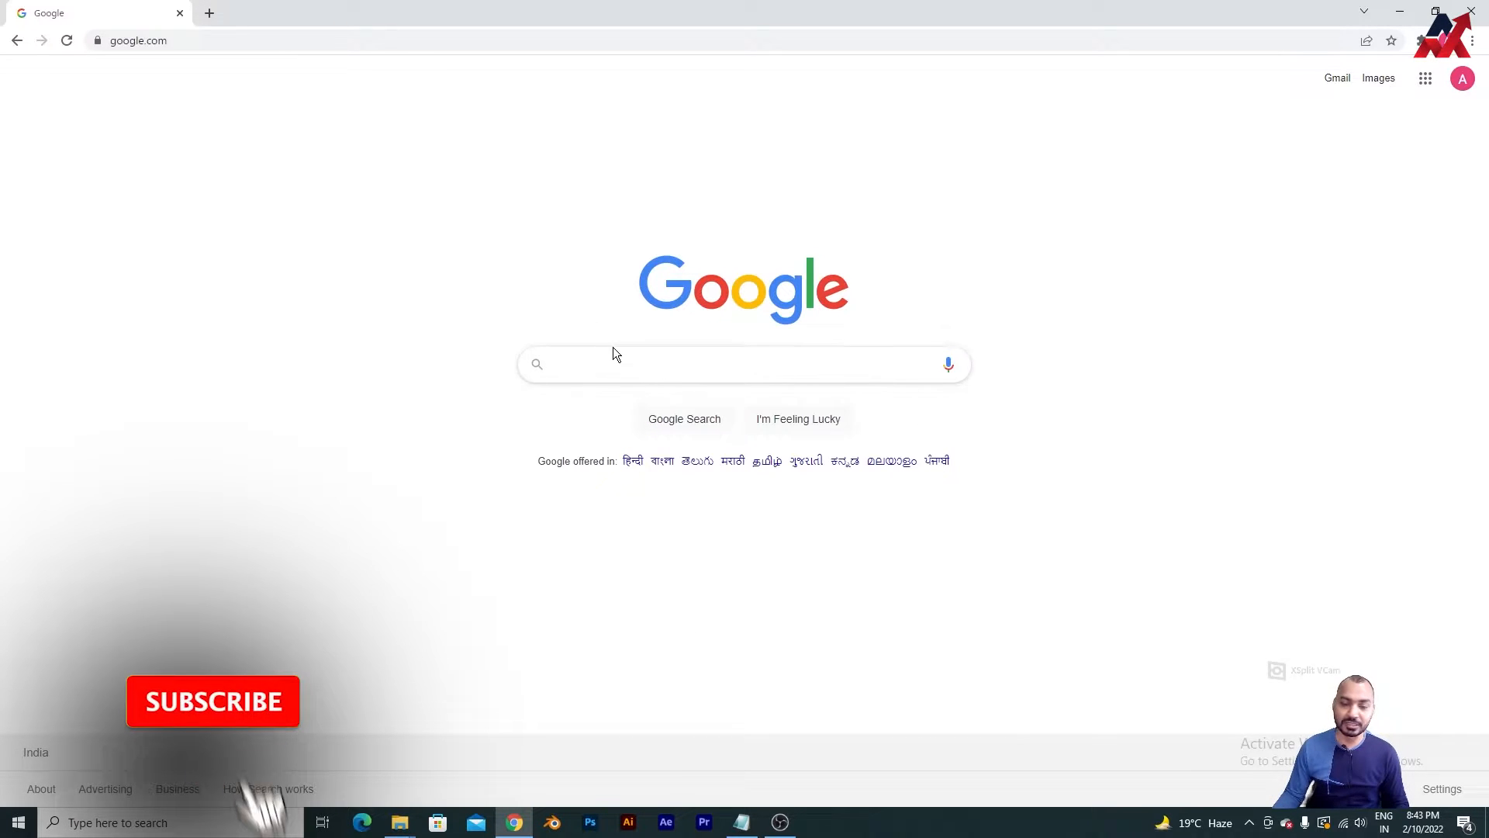
# Step: Open the OpenSea website (opensea.io) in a new browser tab
pyautogui.click(217, 13)
pyautogui.write('op')
pyautogui.press('Return')
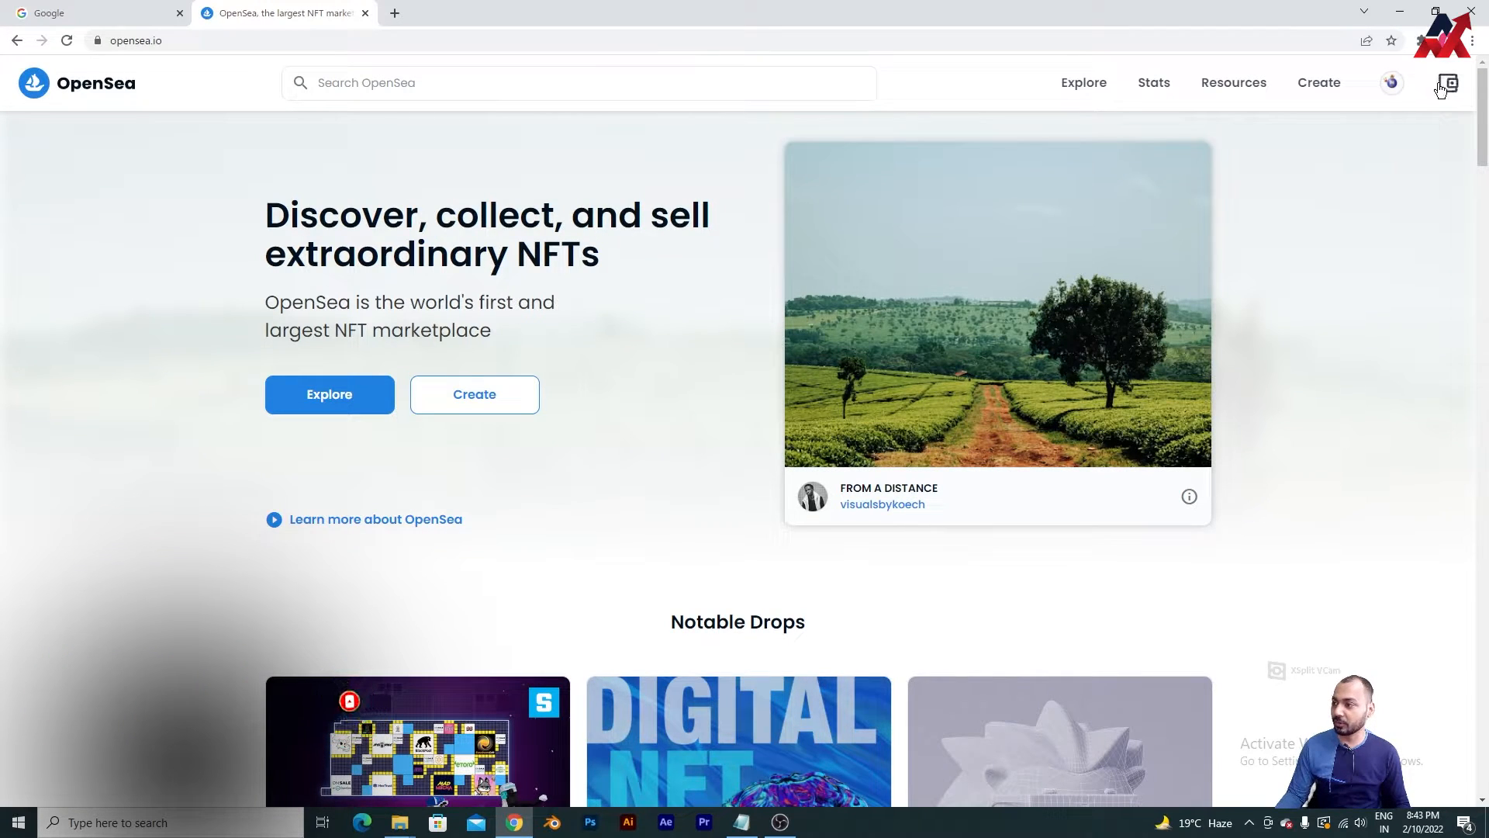
pyautogui.click(159, 10)
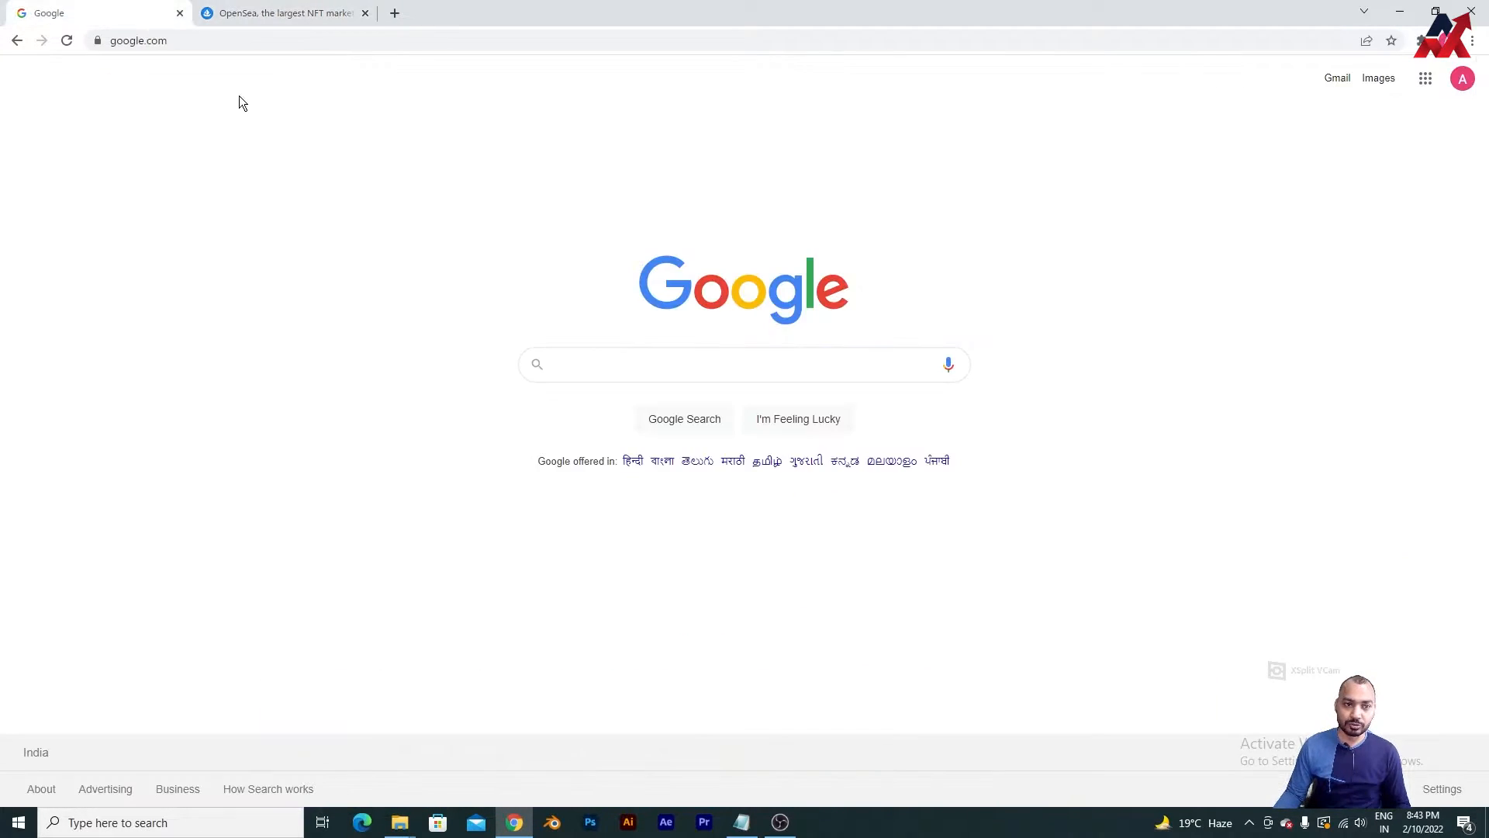
pyautogui.click(694, 366)
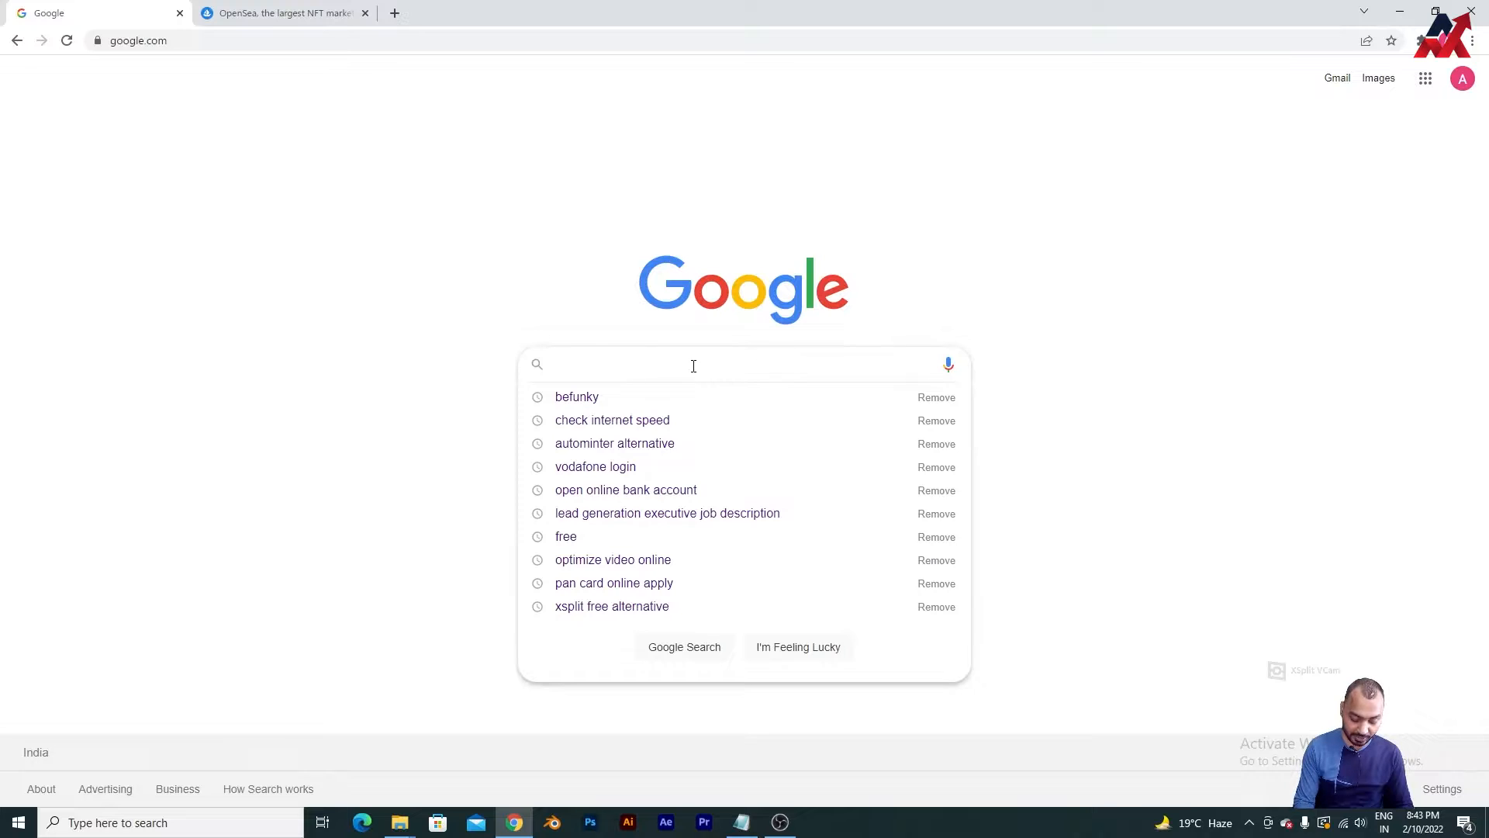
pyautogui.click(565, 229)
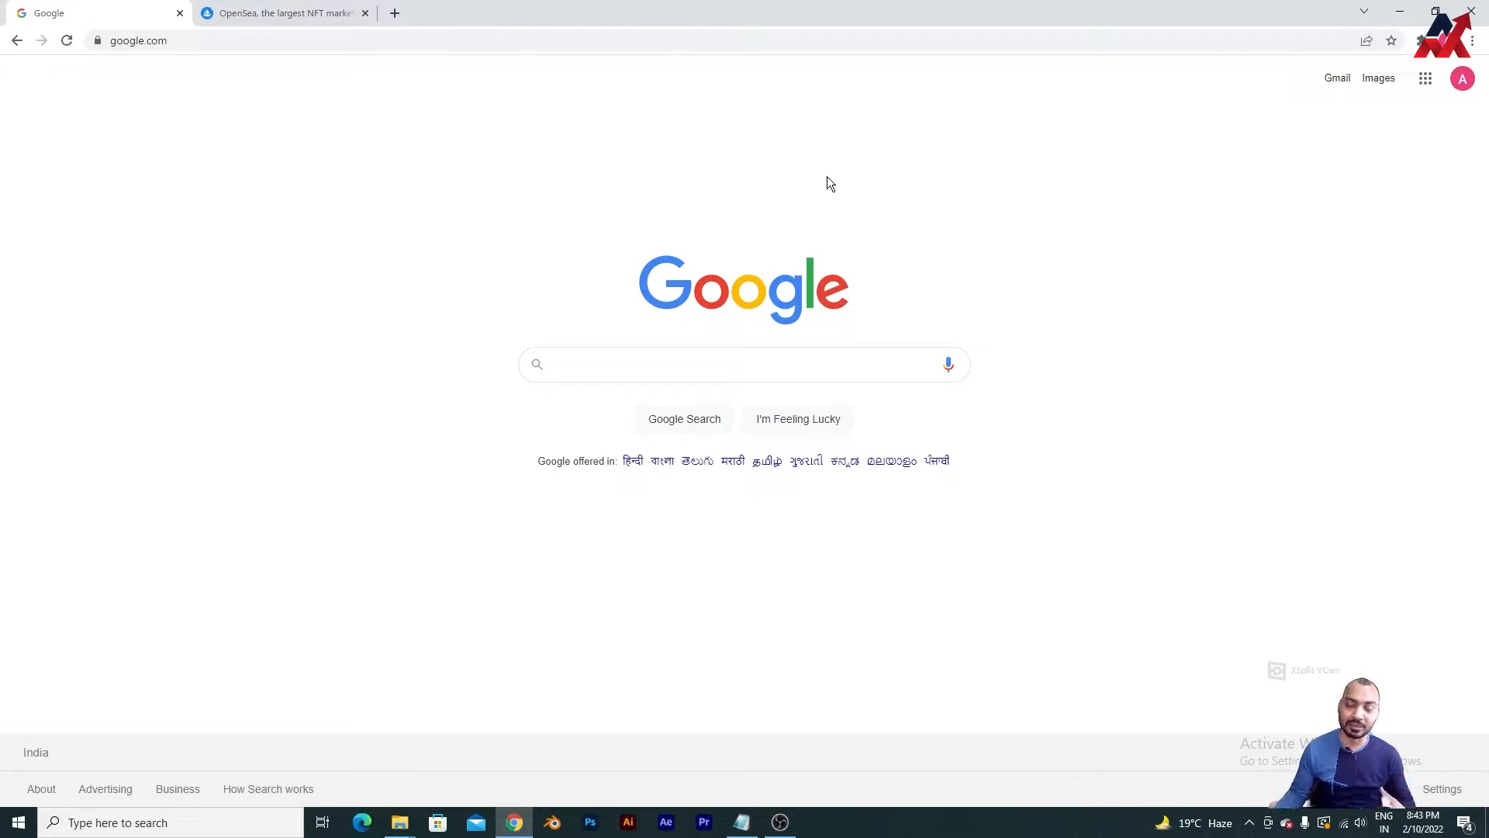
# Step: Return to OpenSea and open the account's My Collections page to view its NFT collections
pyautogui.click(283, 12)
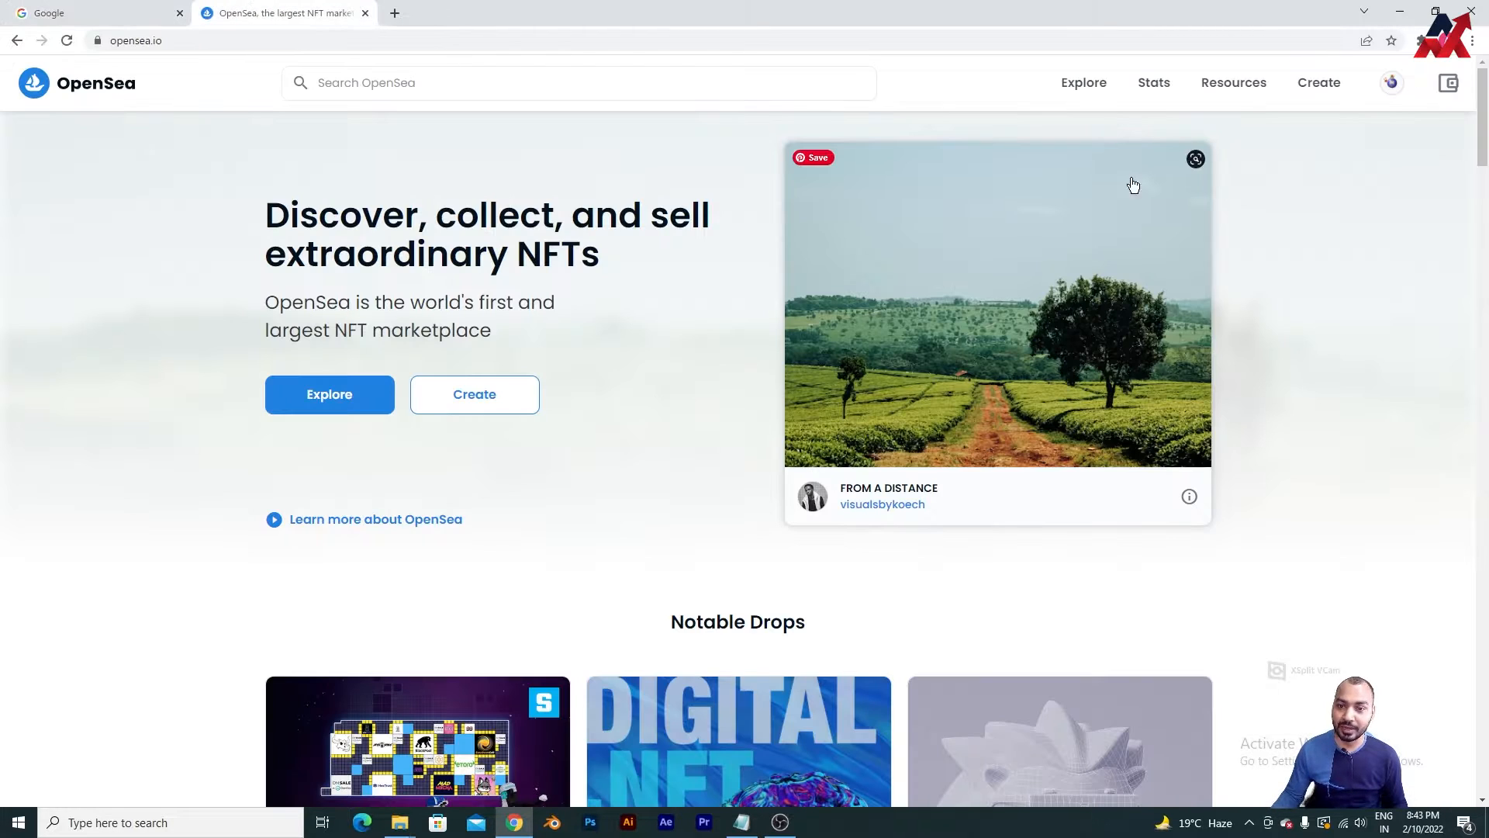
pyautogui.click(1447, 84)
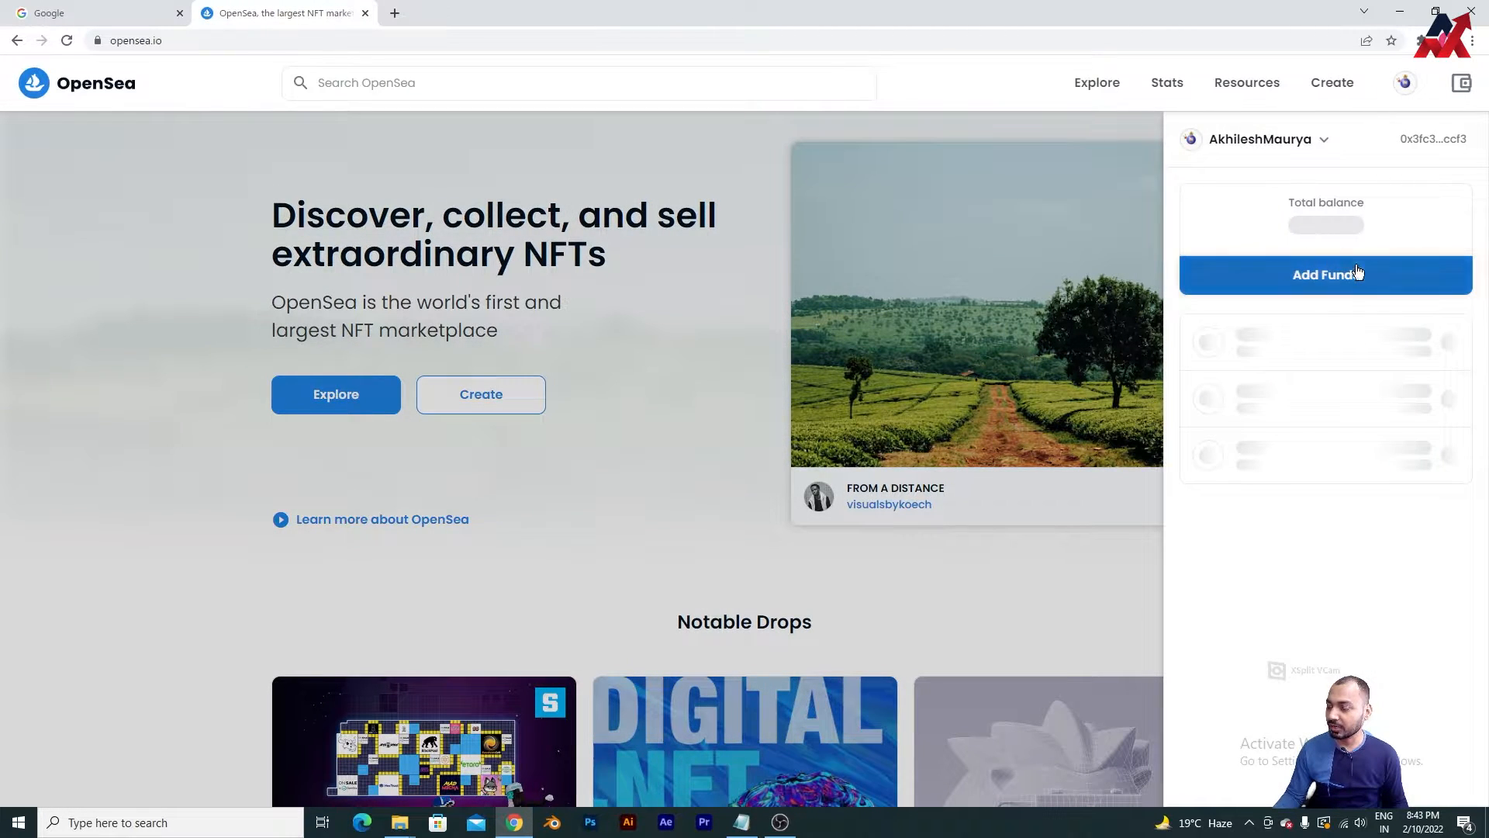
pyautogui.click(1049, 128)
pyautogui.moveTo(1402, 85)
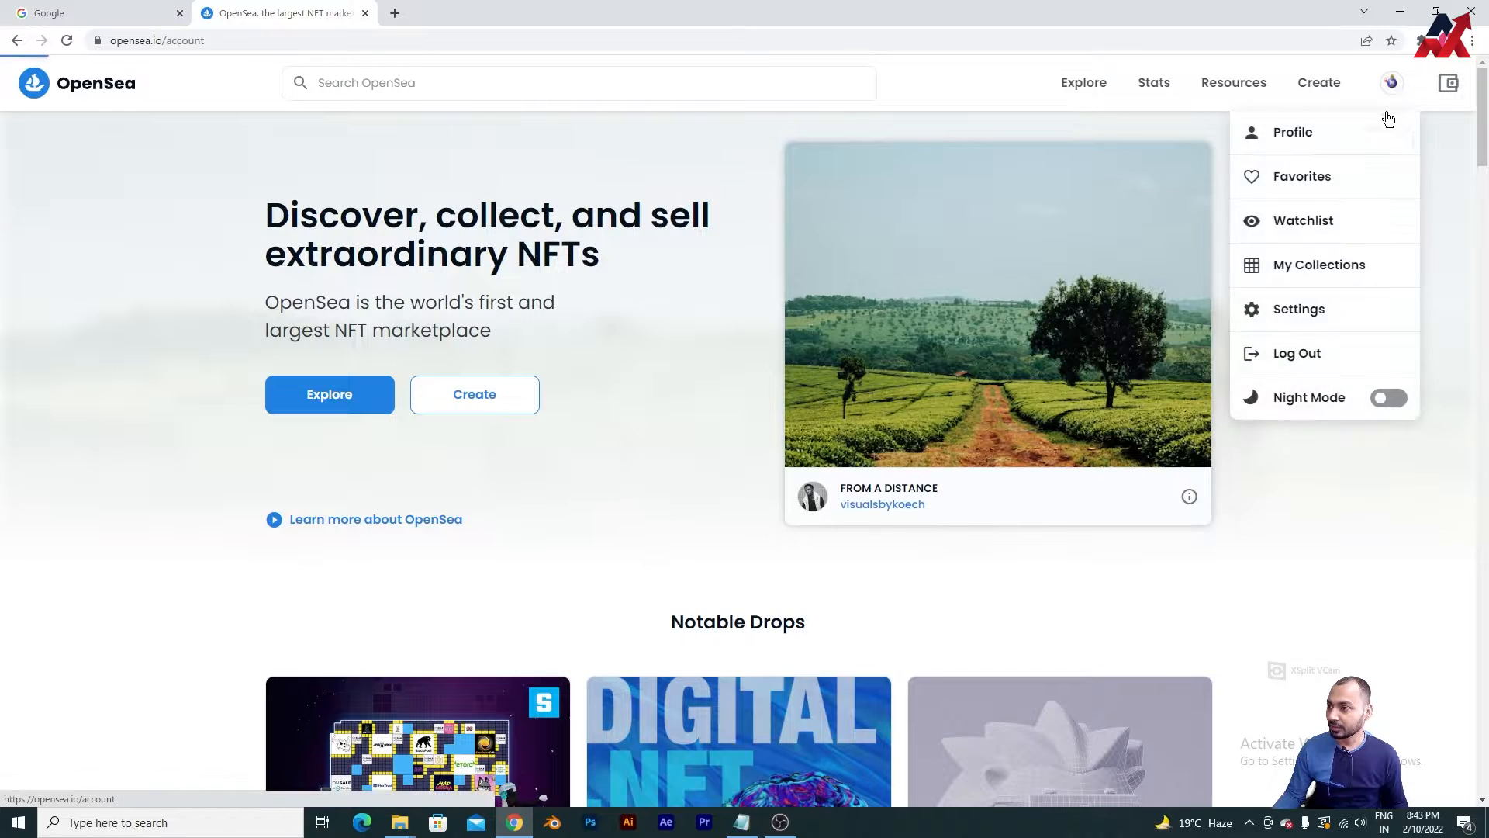
pyautogui.click(1291, 132)
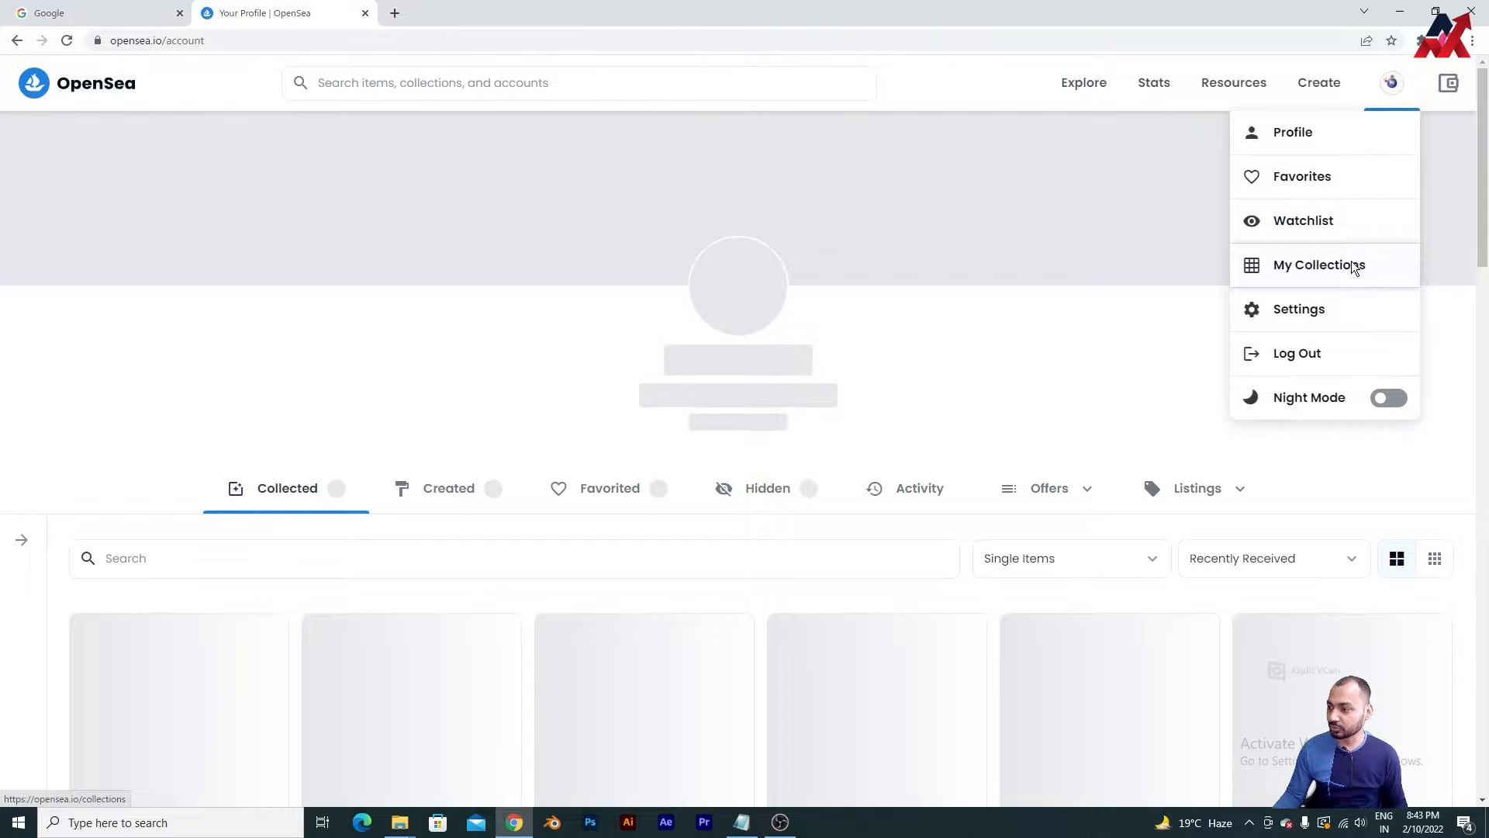
pyautogui.click(1357, 262)
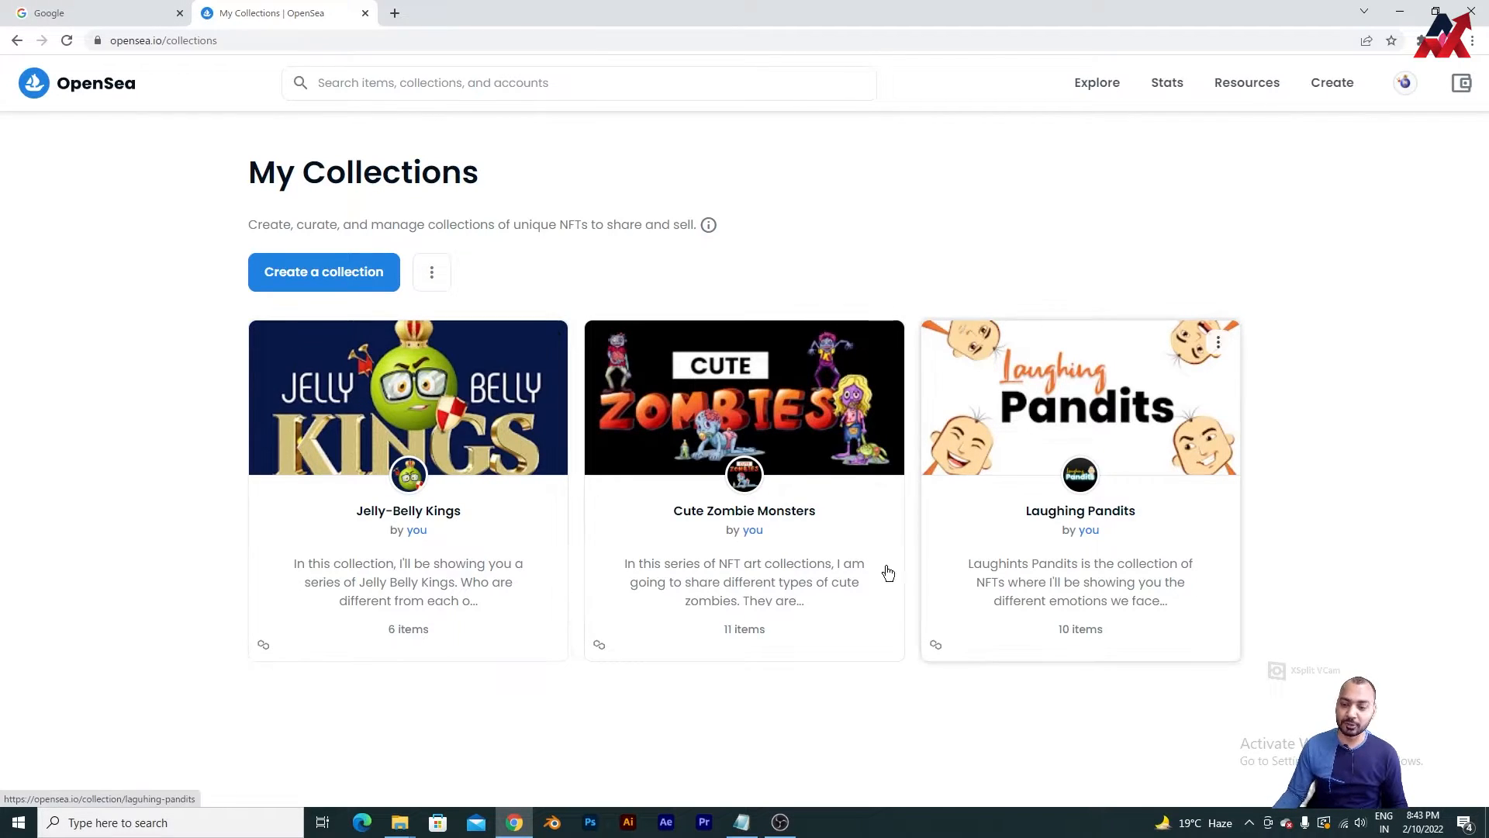
# Step: Return to Google and search for "dead man walking", showing the image results
pyautogui.click(92, 9)
pyautogui.click(233, 12)
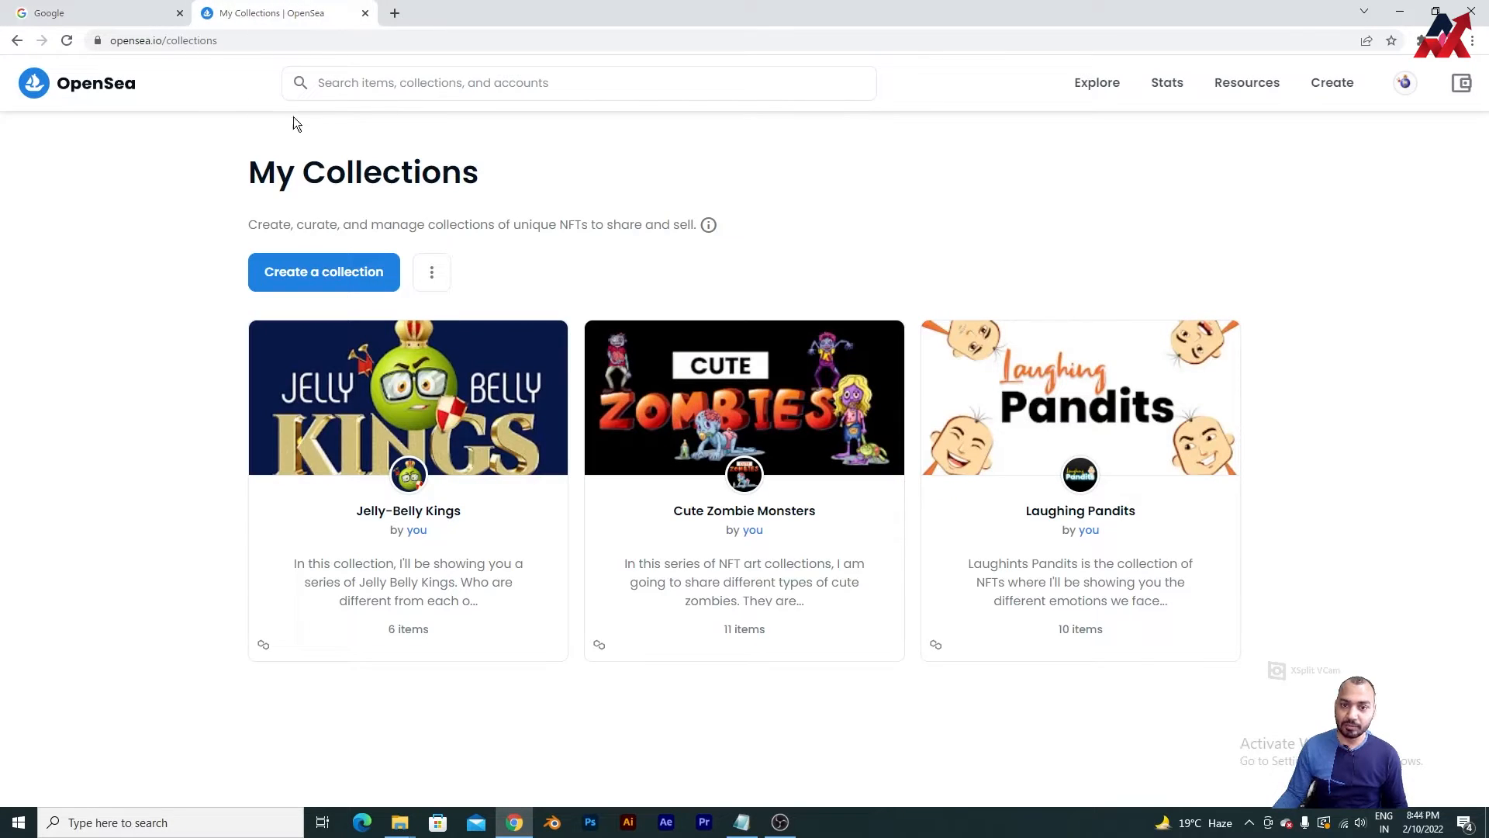
pyautogui.click(93, 10)
pyautogui.click(675, 359)
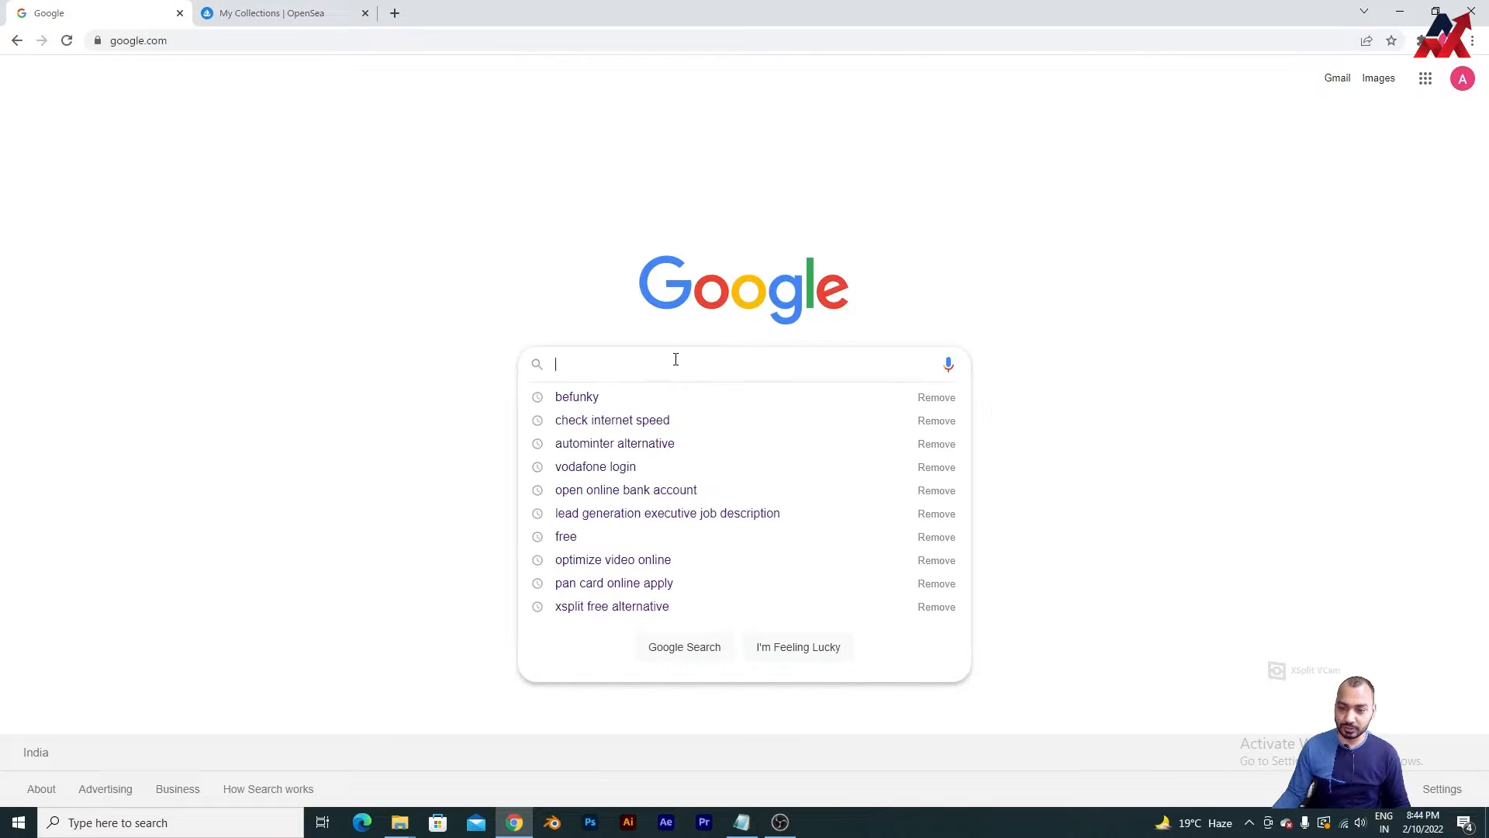
pyautogui.write('man walking')
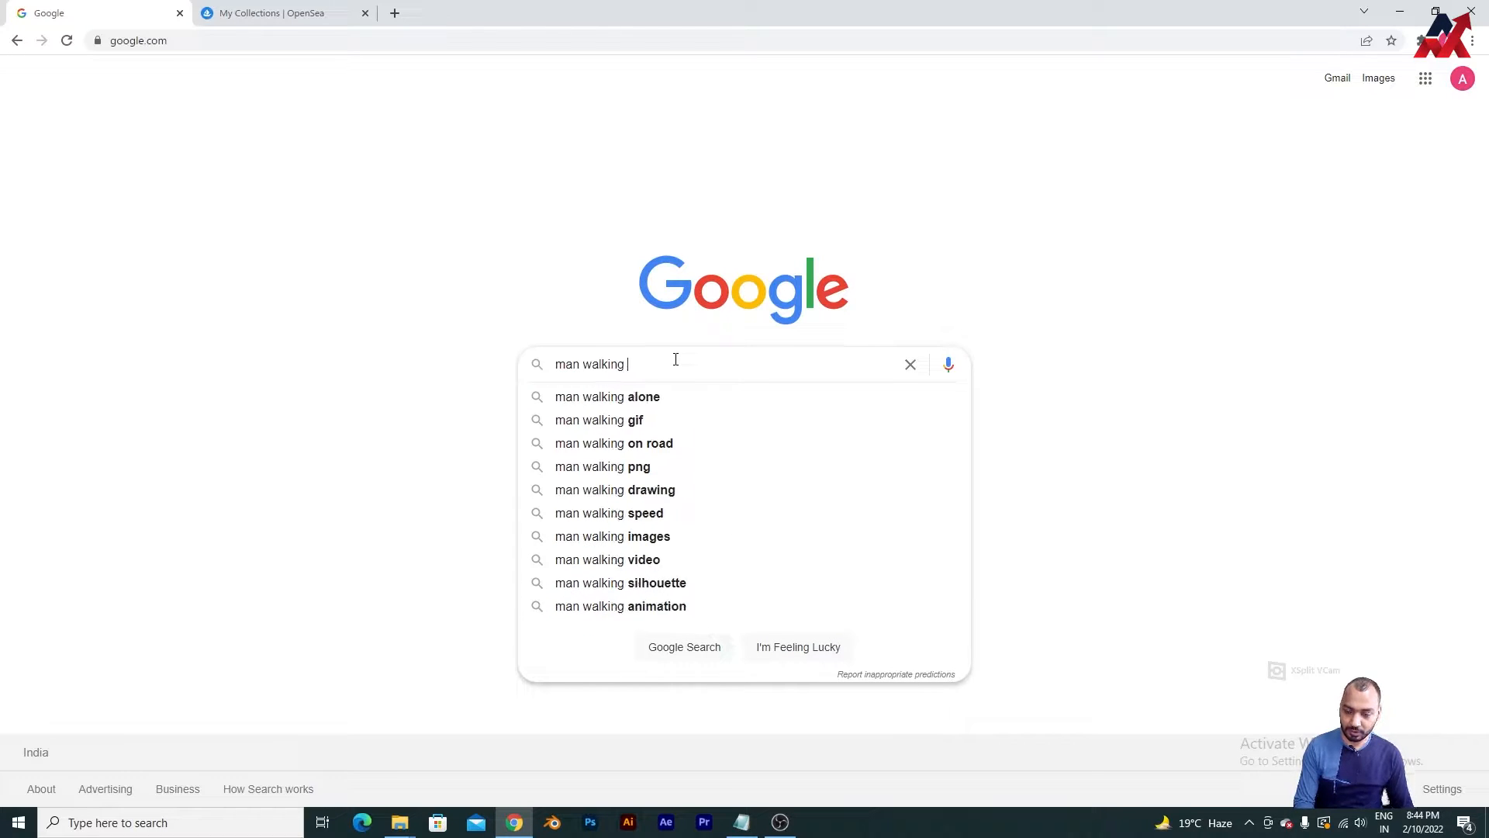
pyautogui.hotkey('ctrl', 'a')
pyautogui.write('dead man walmkin')
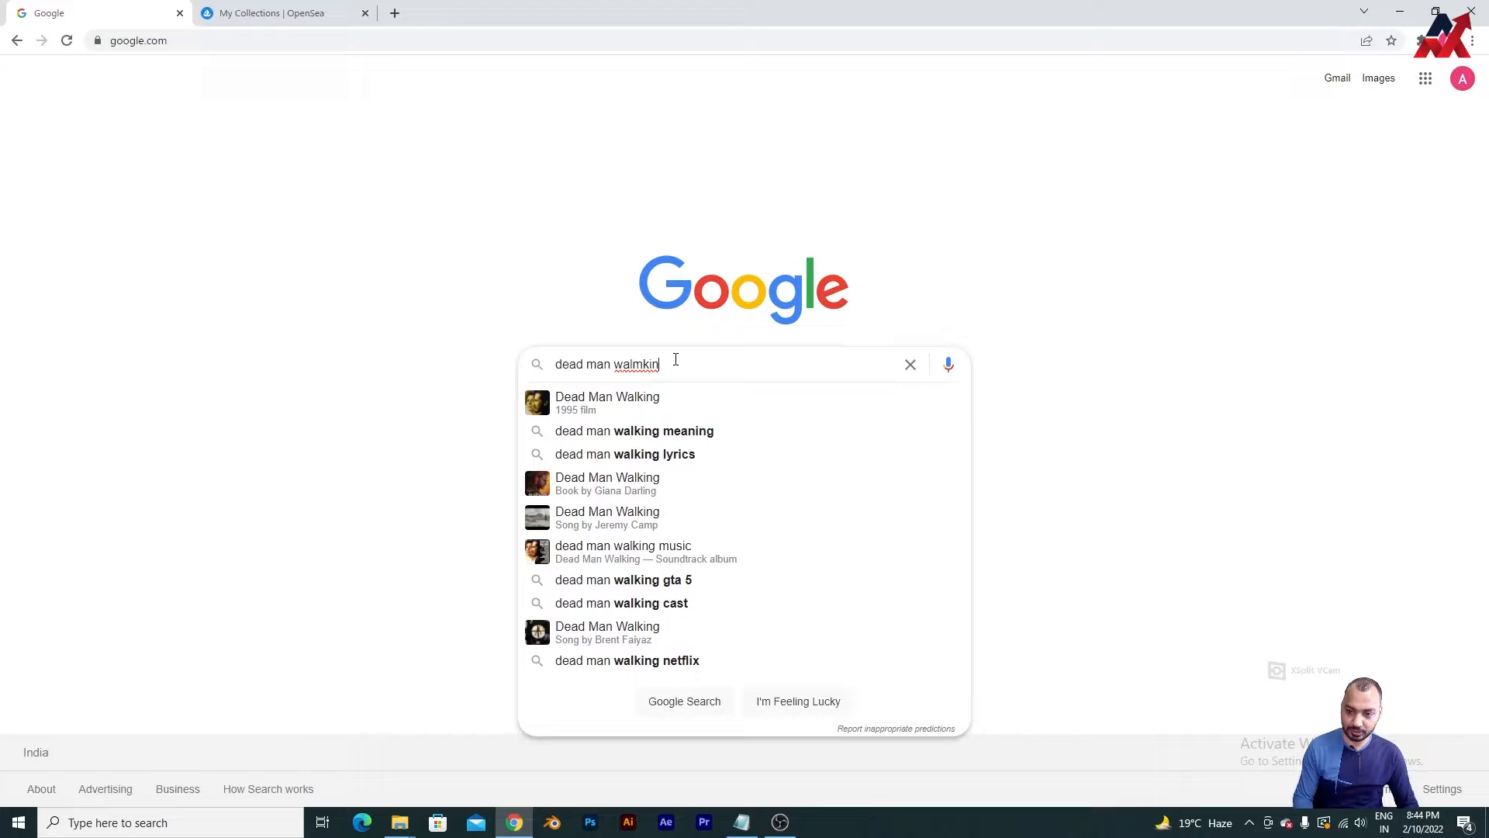
pyautogui.doubleClick(675, 359)
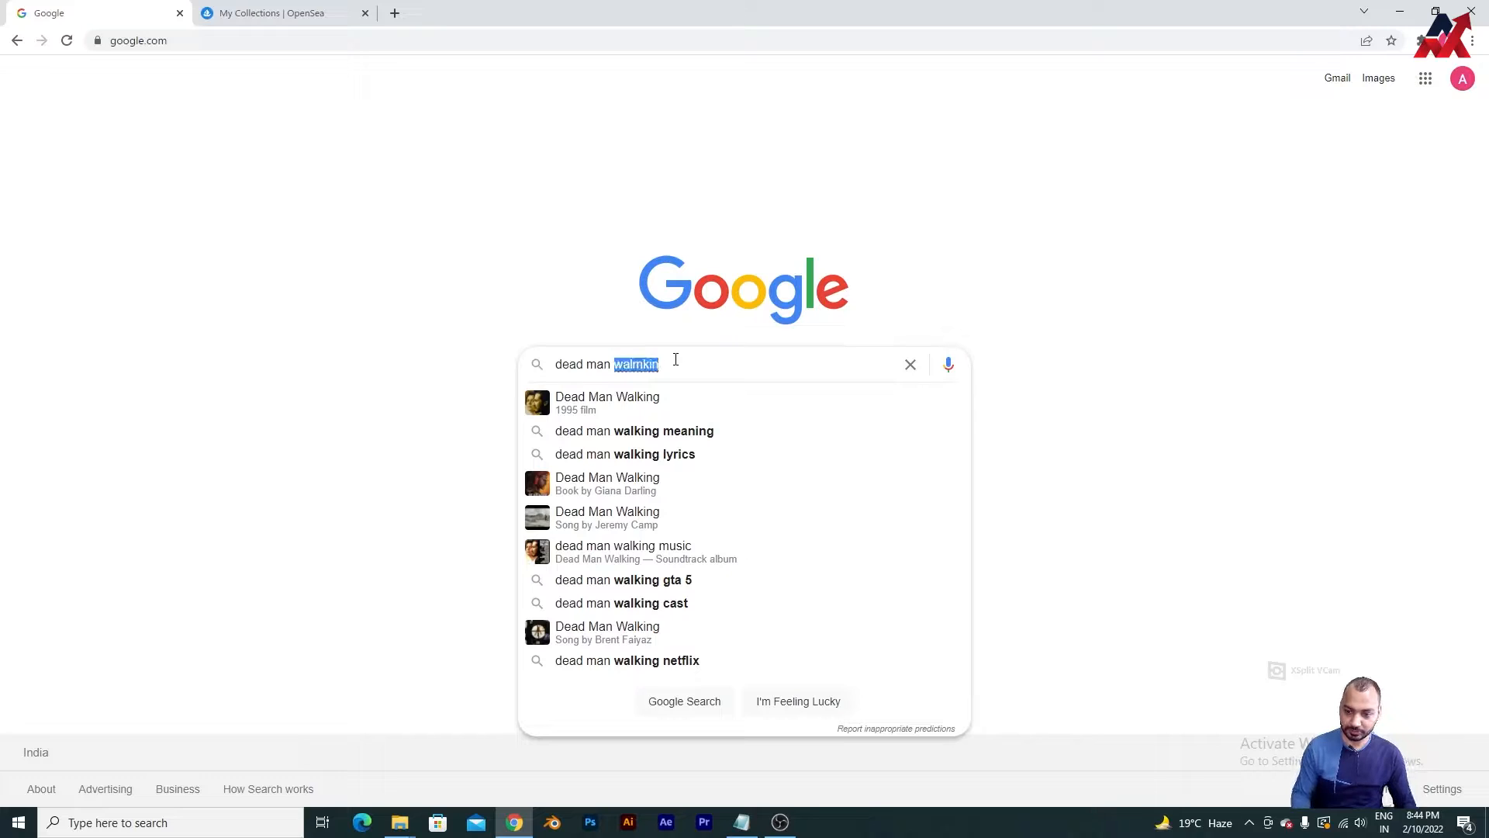
pyautogui.write('walking')
pyautogui.press('Return')
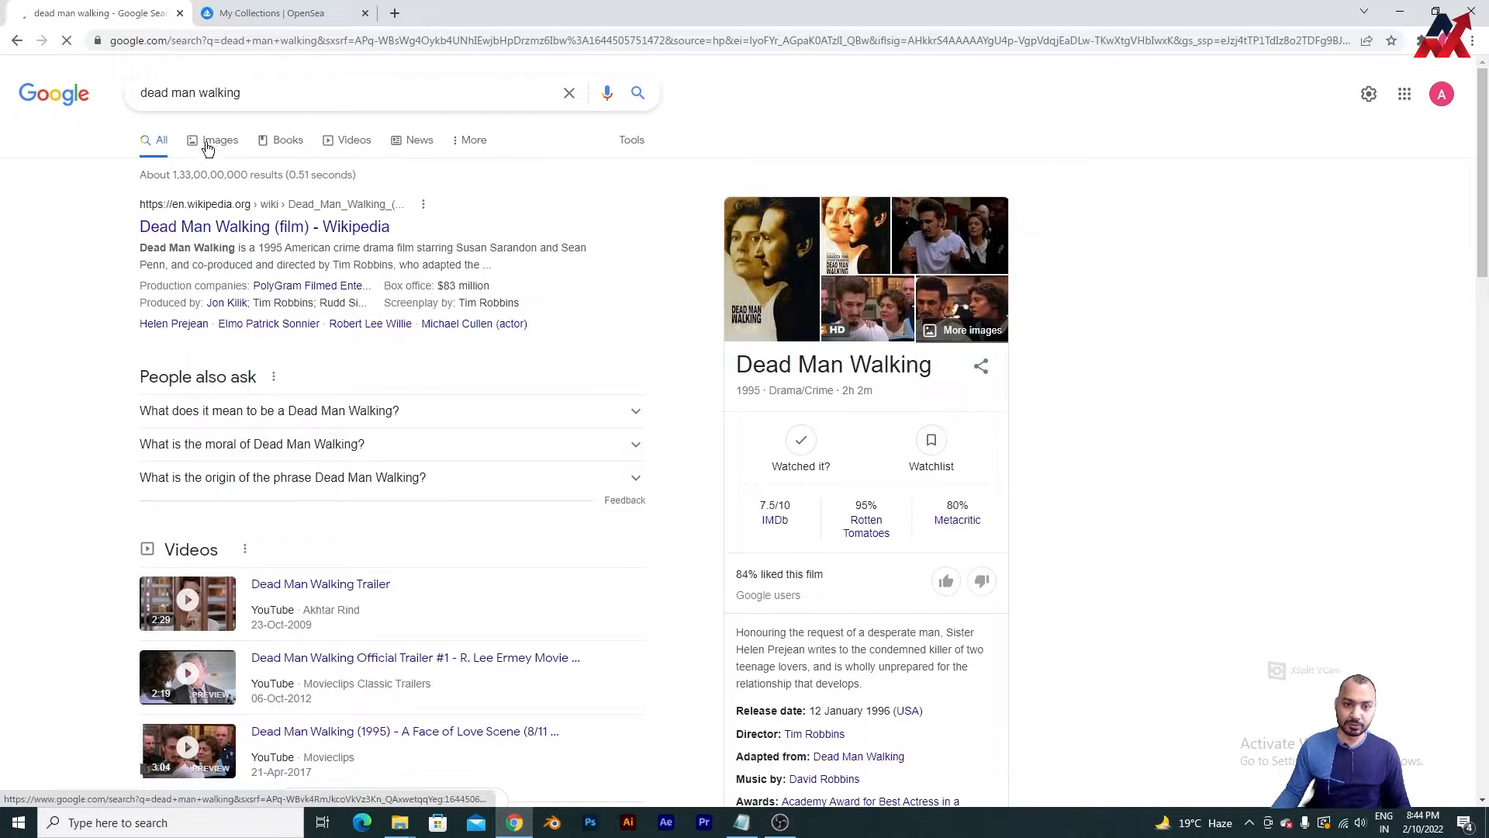
pyautogui.click(217, 141)
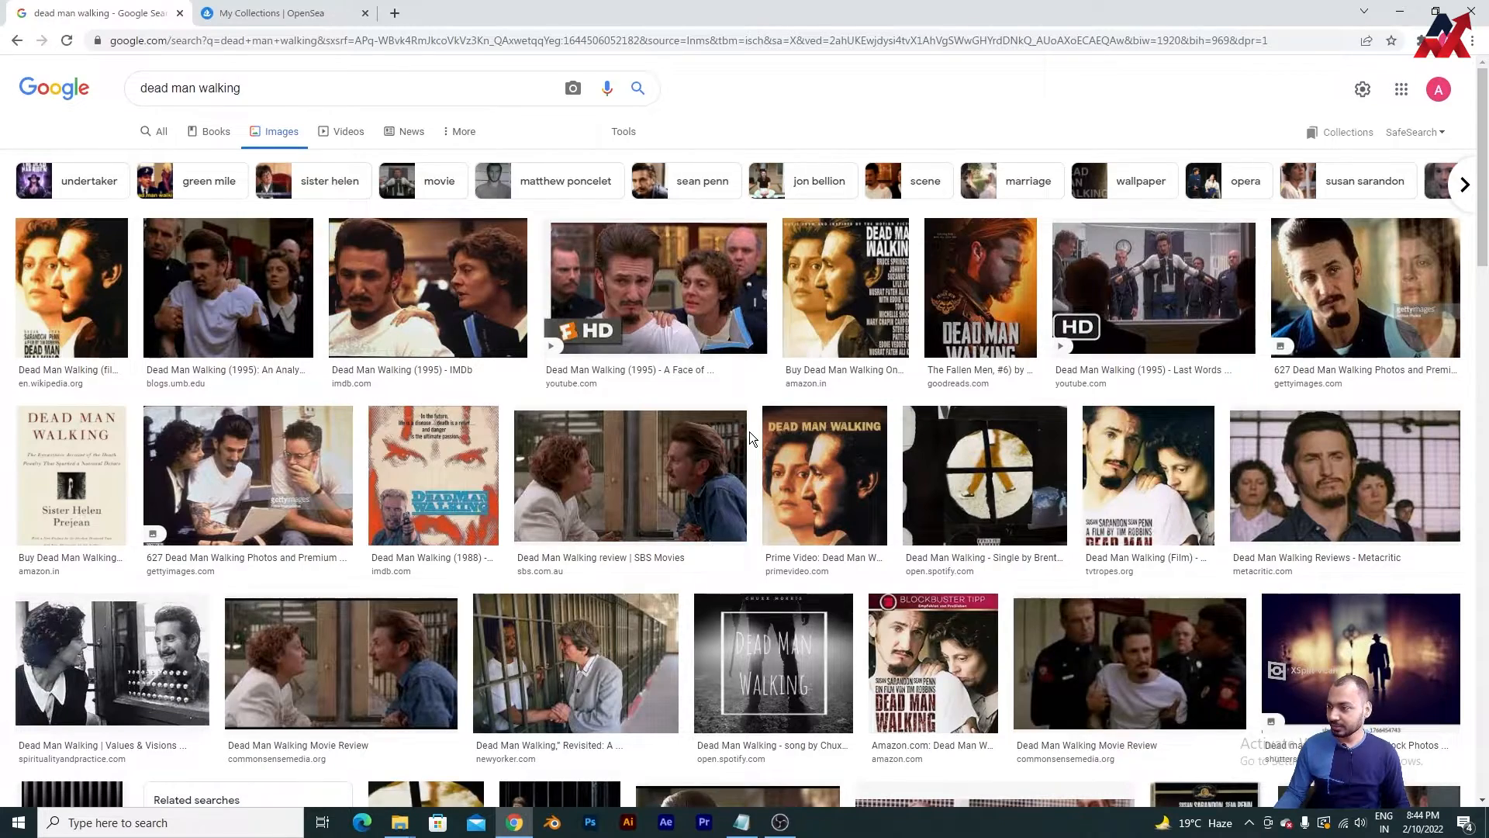
# Step: Browse the "dead man walking" image results and preview the Empire movie review picture of the two faces
pyautogui.scroll(-7, 749, 431)
pyautogui.scroll(-2, 751, 439)
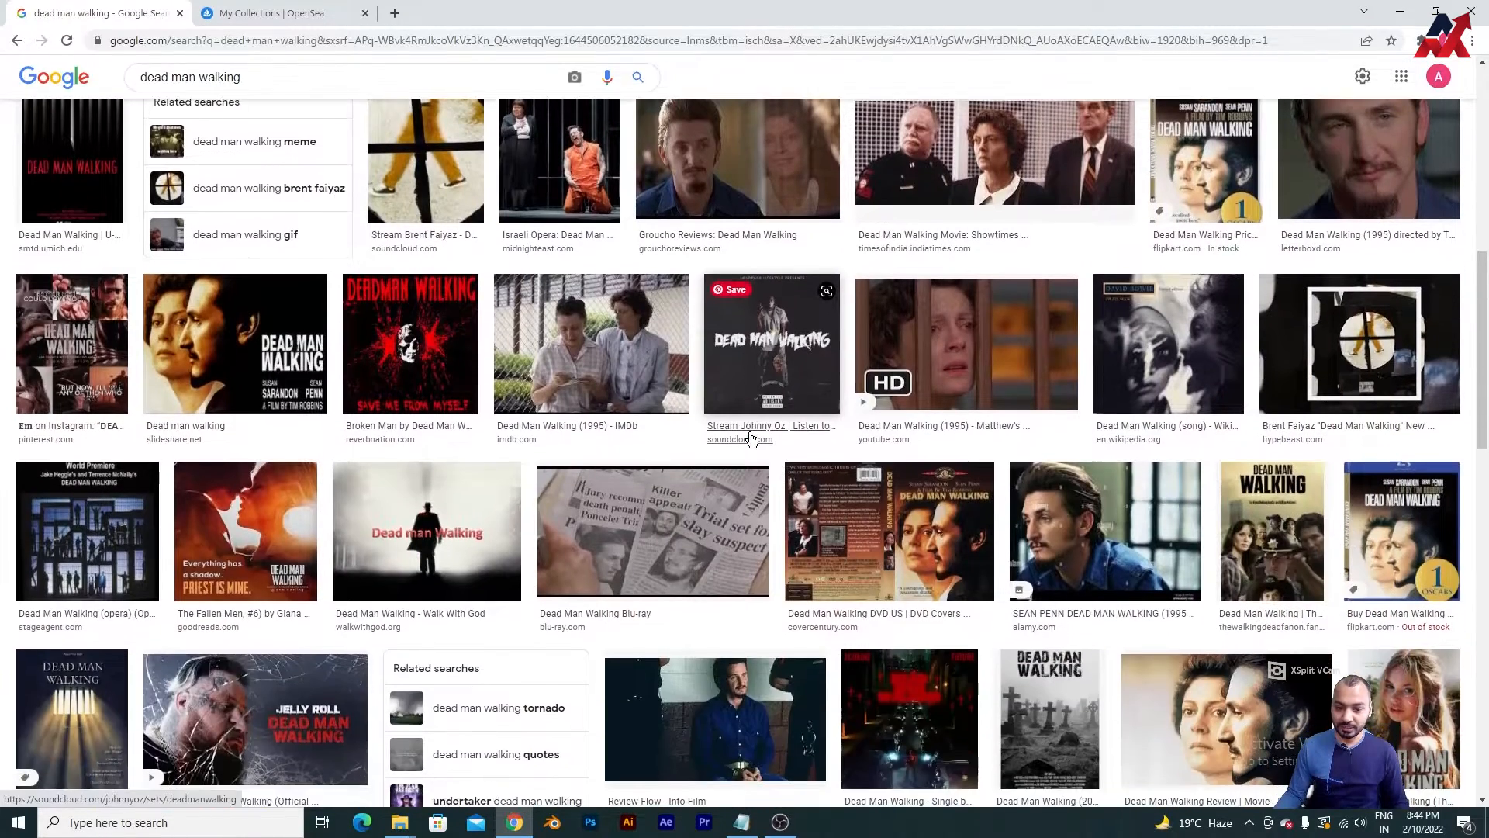
pyautogui.scroll(-3, 751, 439)
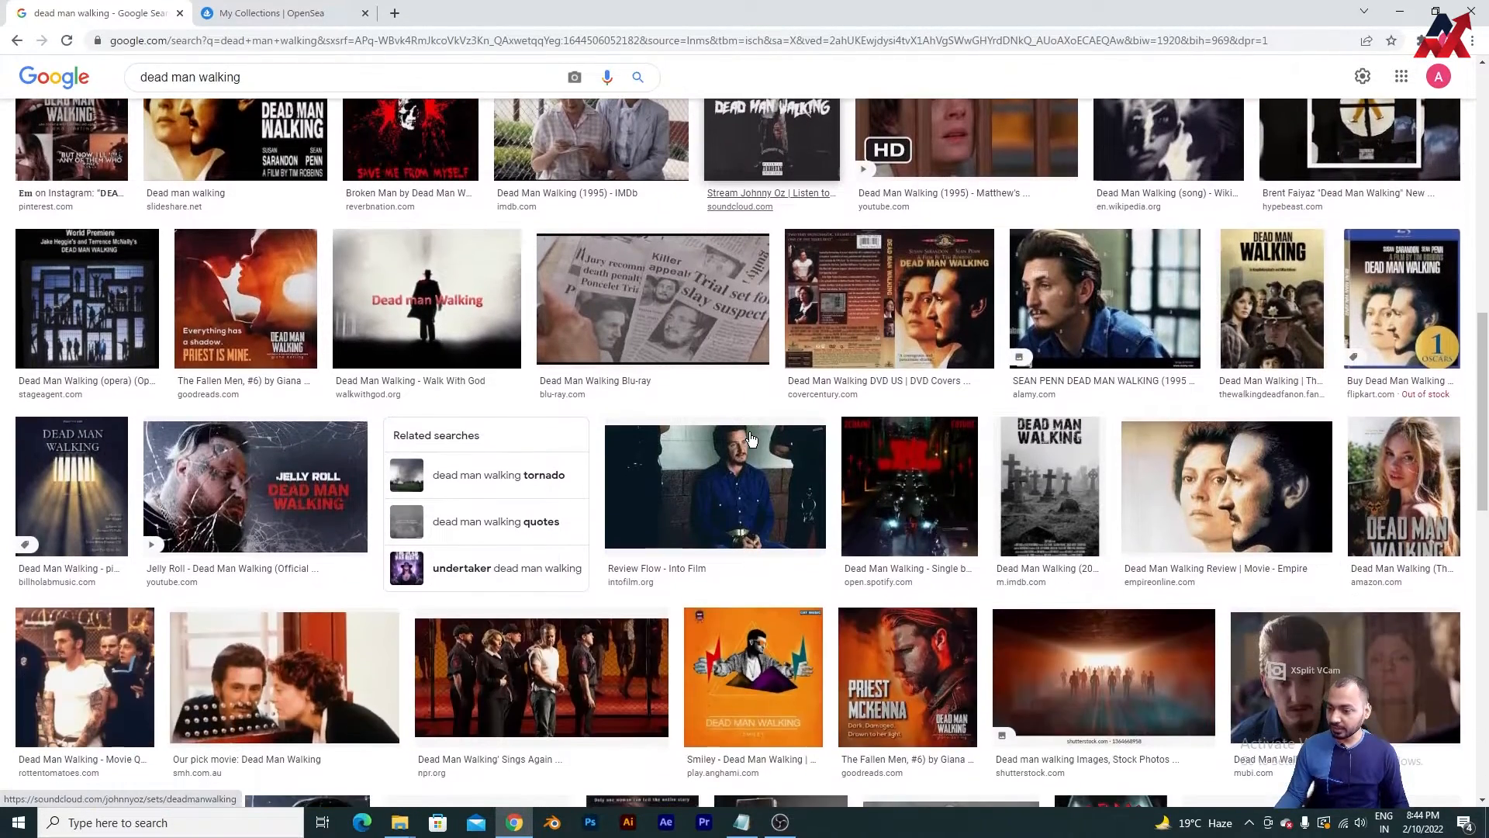
pyautogui.scroll(-2, 751, 463)
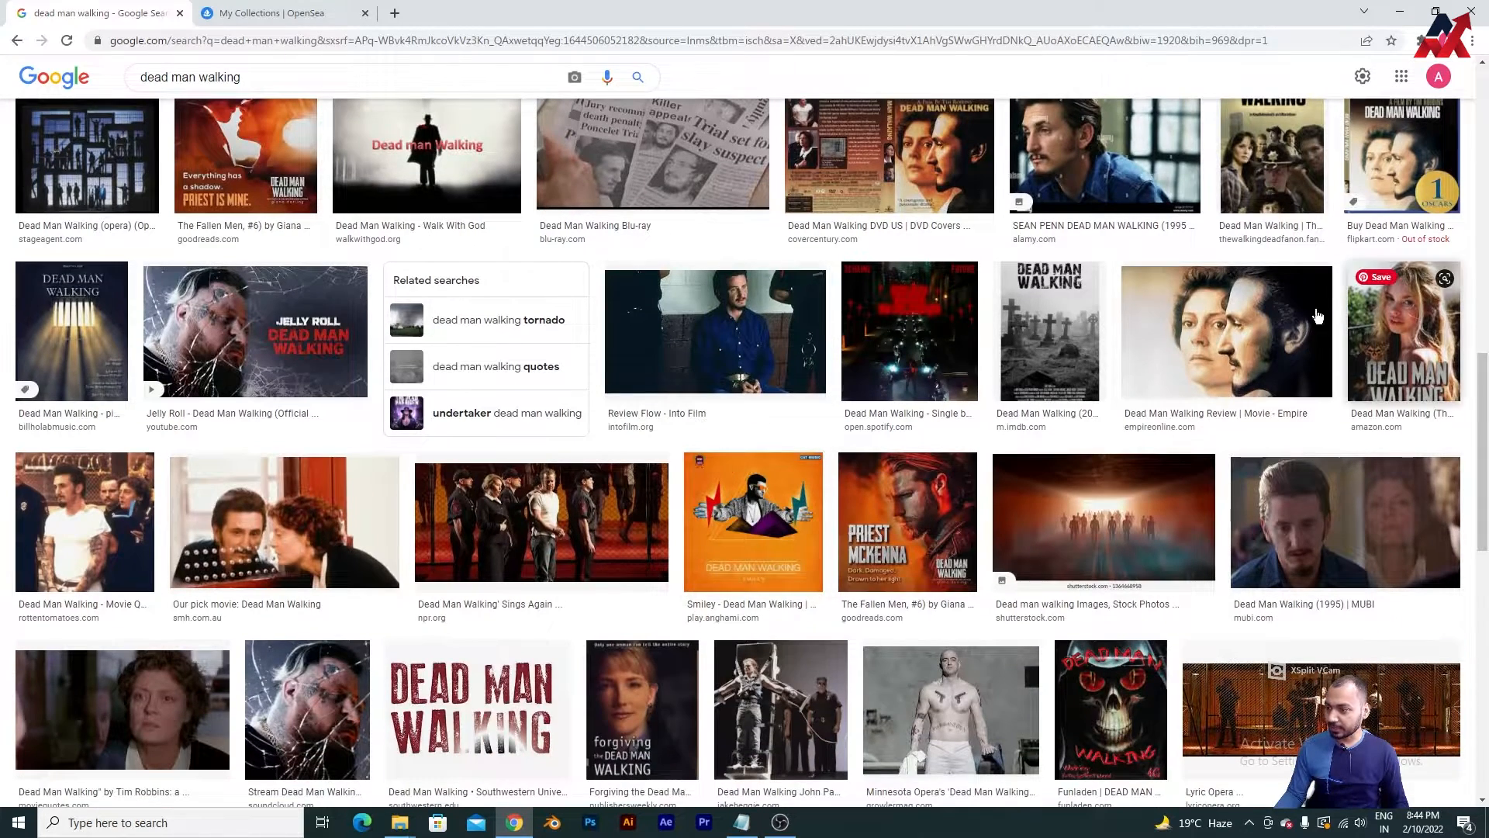
pyautogui.click(1241, 335)
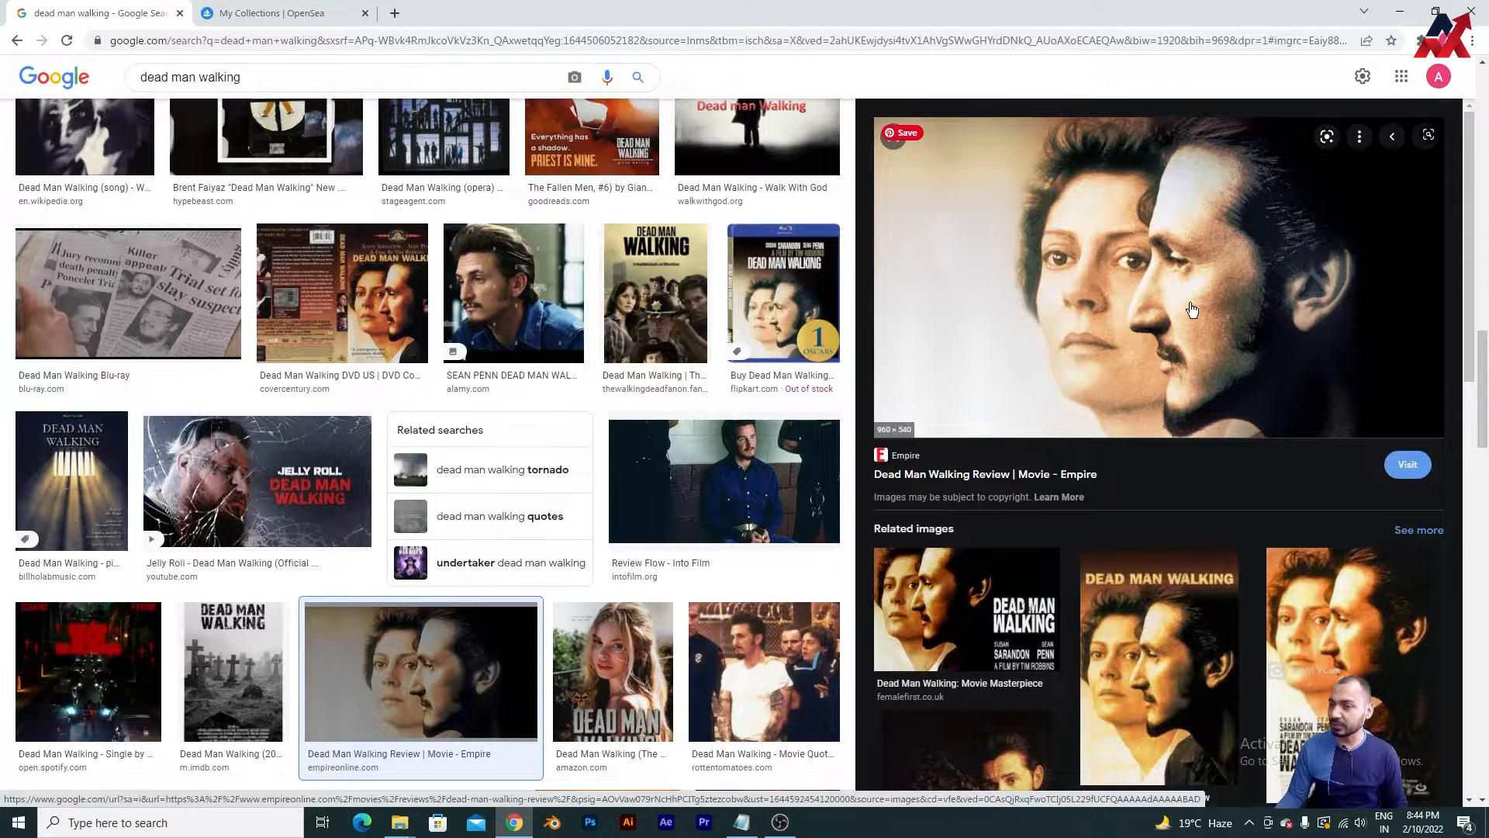
pyautogui.scroll(-4, 1193, 311)
pyautogui.scroll(4, 1192, 311)
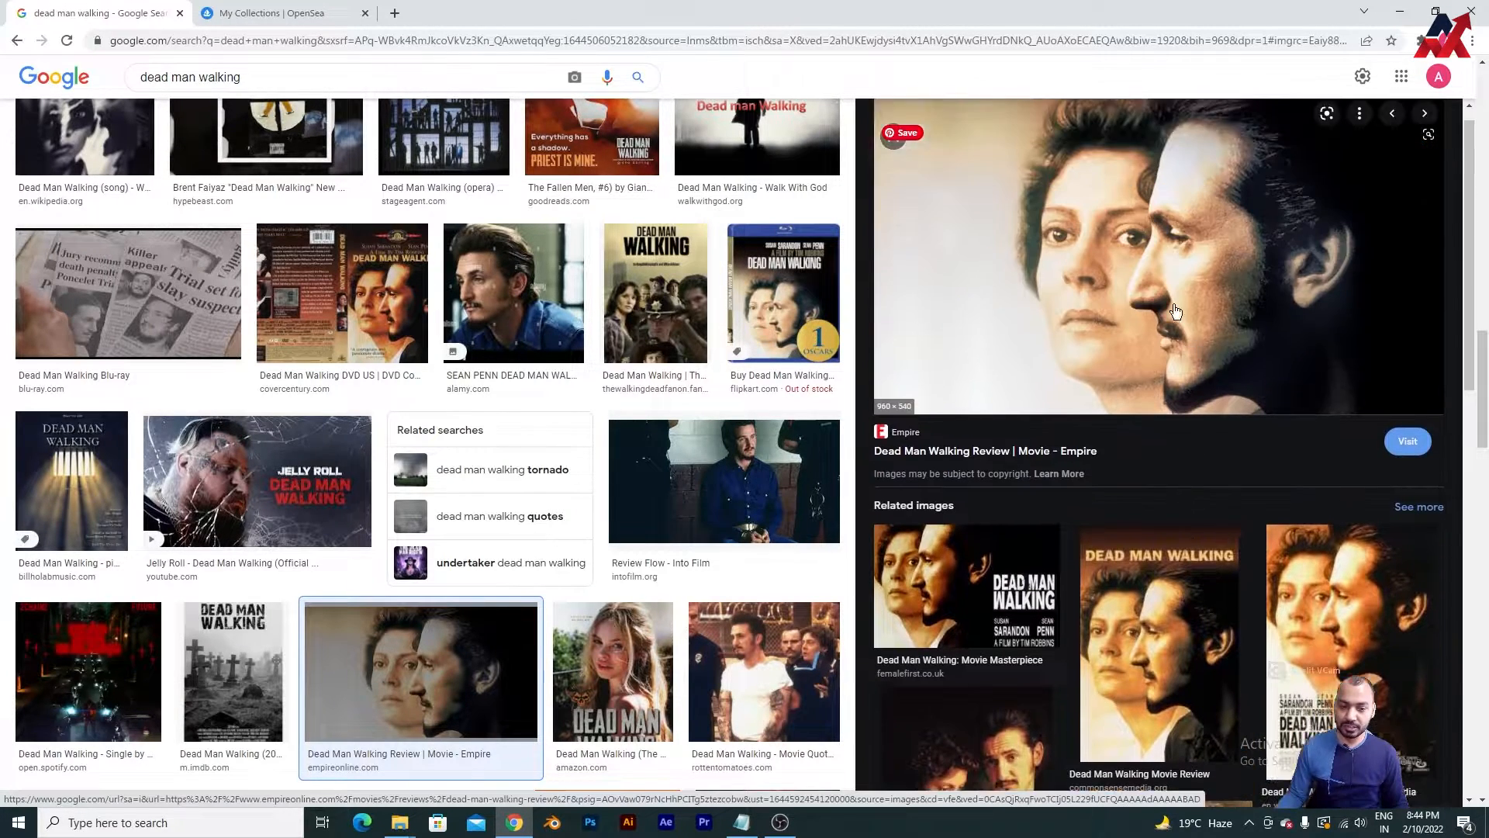
pyautogui.scroll(6, 299, 202)
pyautogui.scroll(-10, 299, 195)
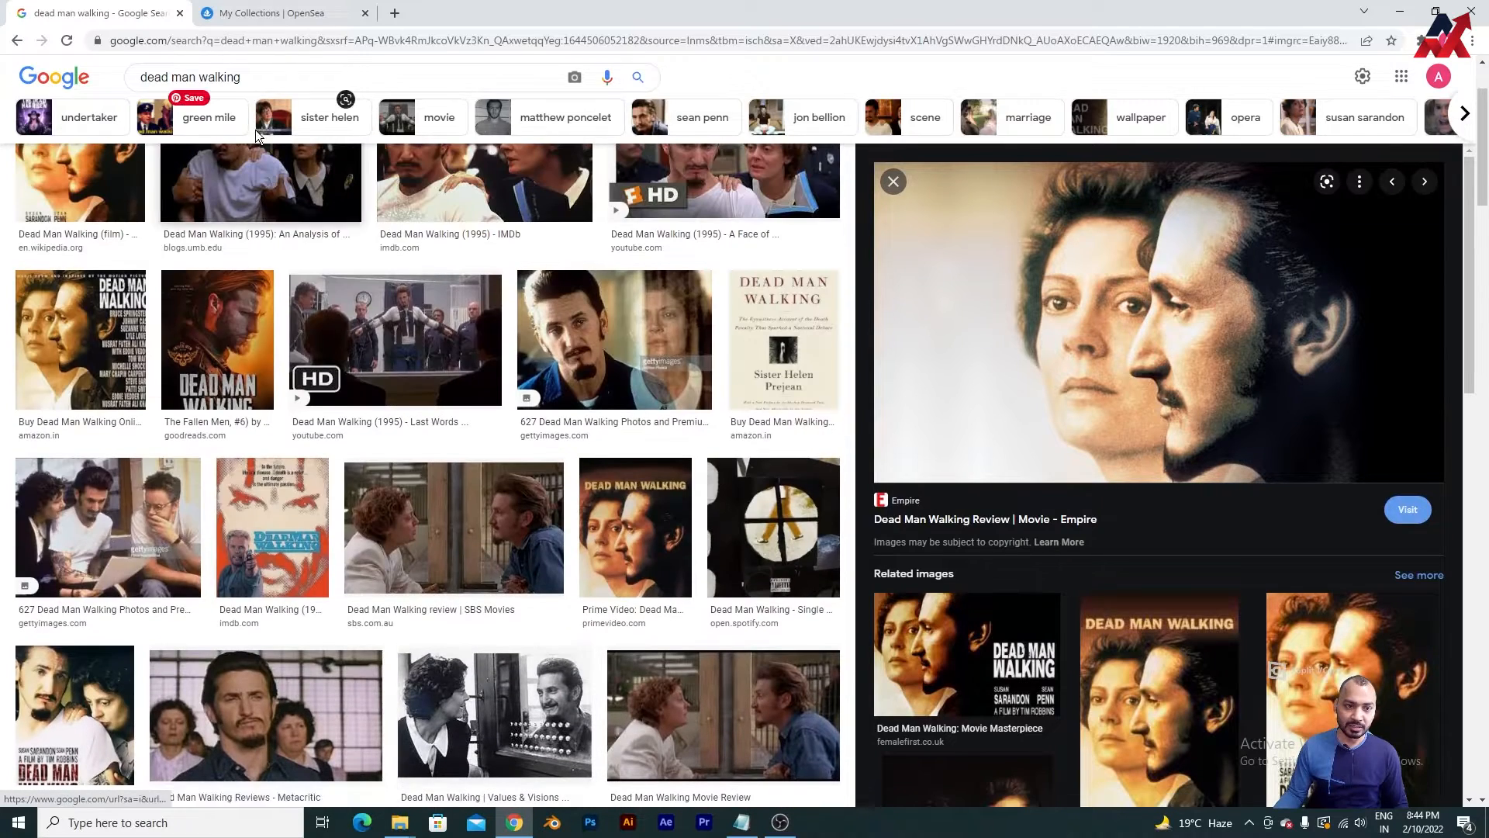
# Step: Search Google Images for "ghost walking" and look through the results
pyautogui.click(326, 71)
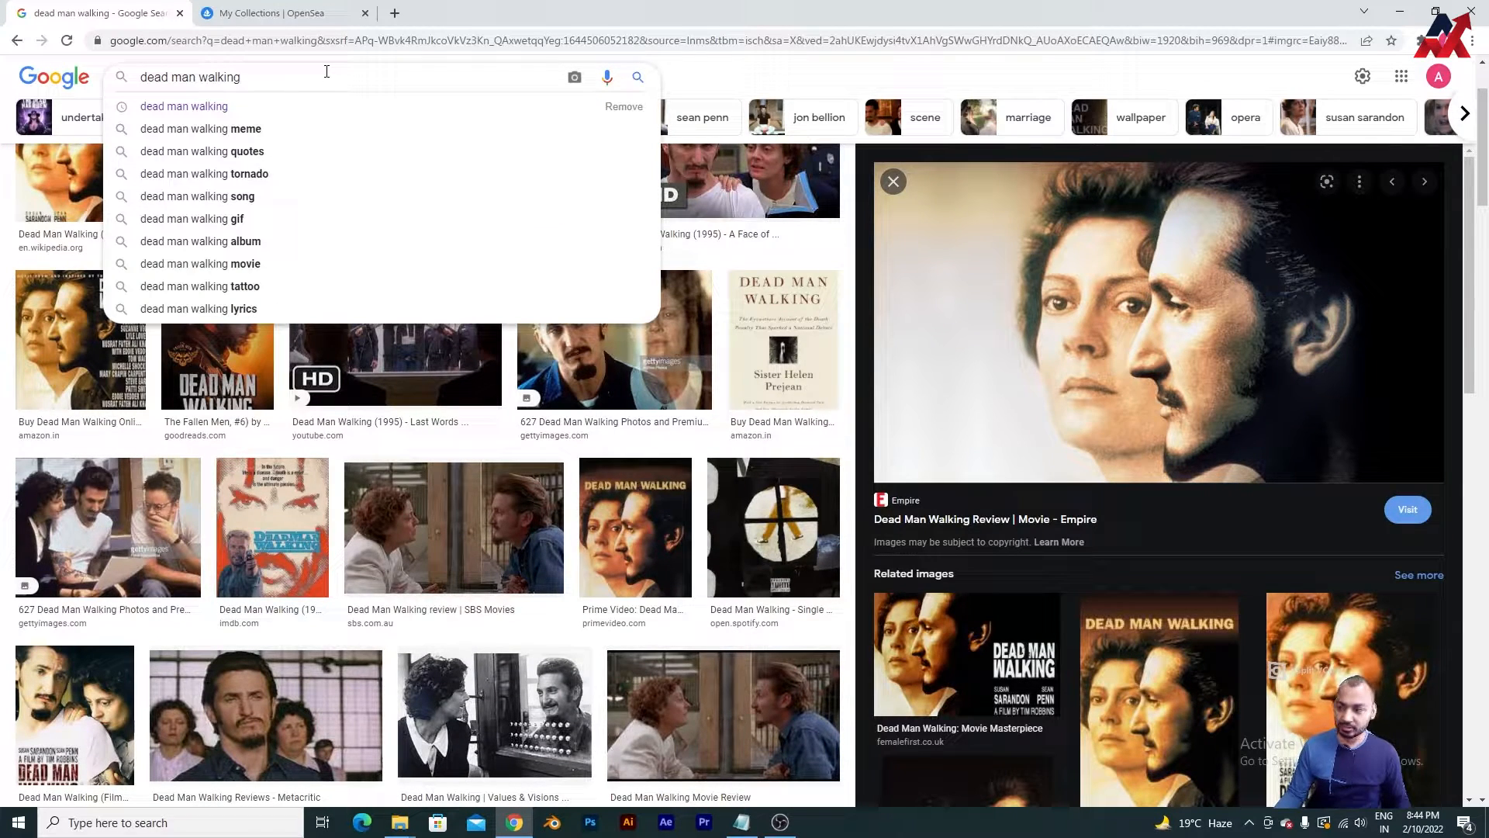
pyautogui.tripleClick(326, 72)
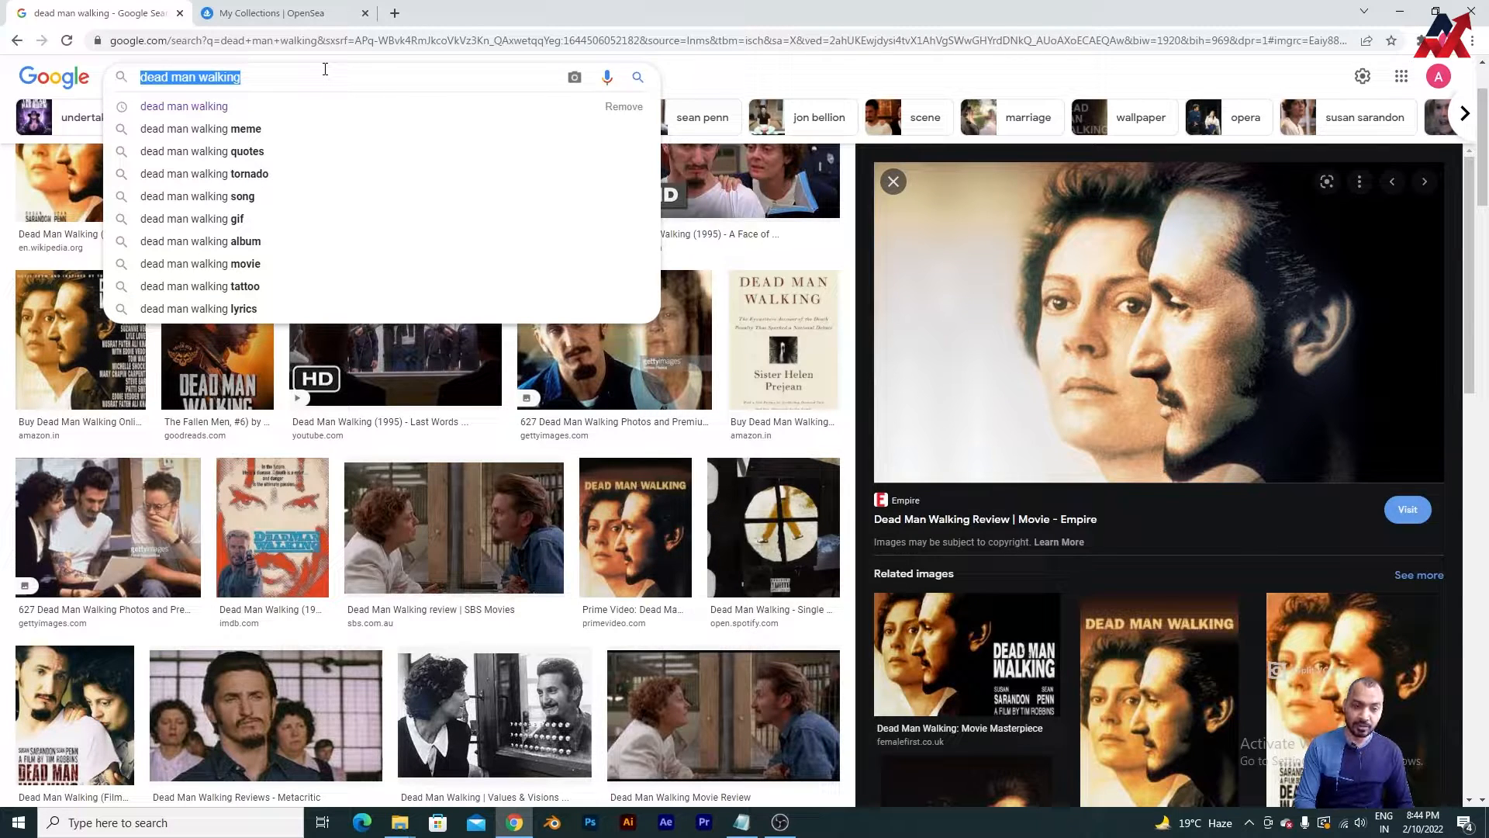
pyautogui.write('ghost walking')
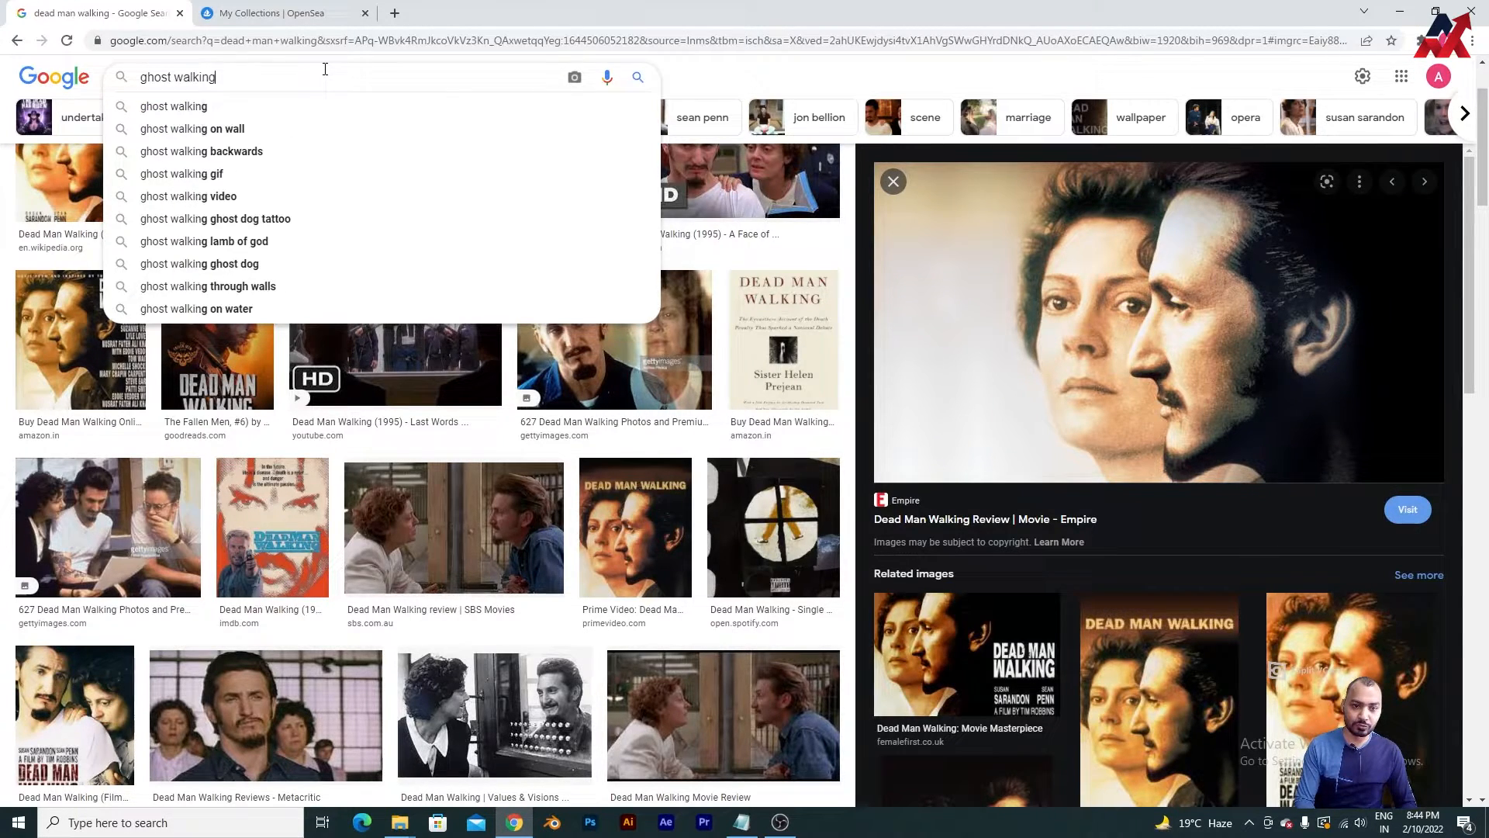
pyautogui.press('Return')
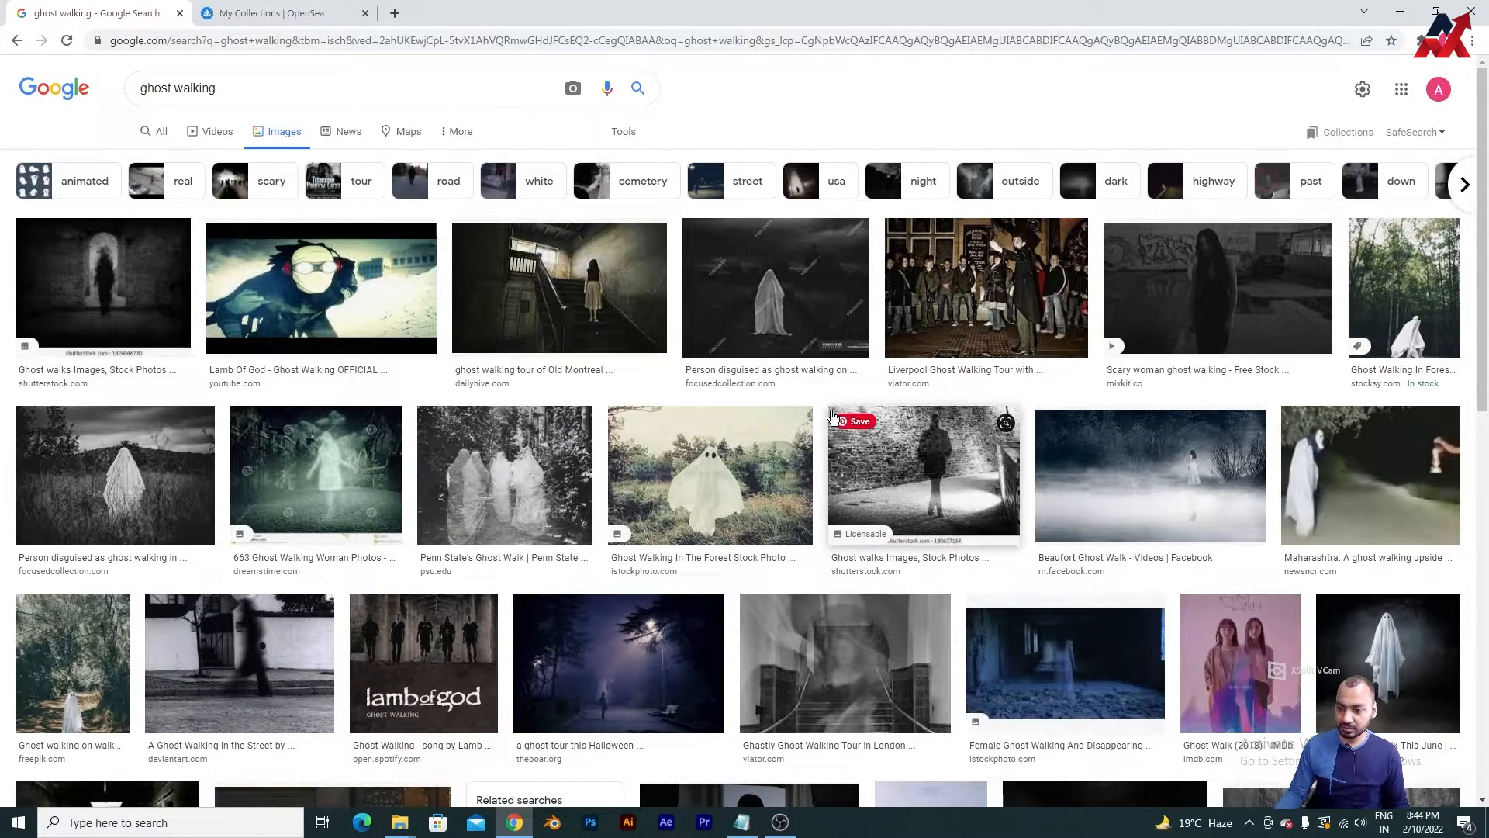
pyautogui.scroll(-7, 832, 415)
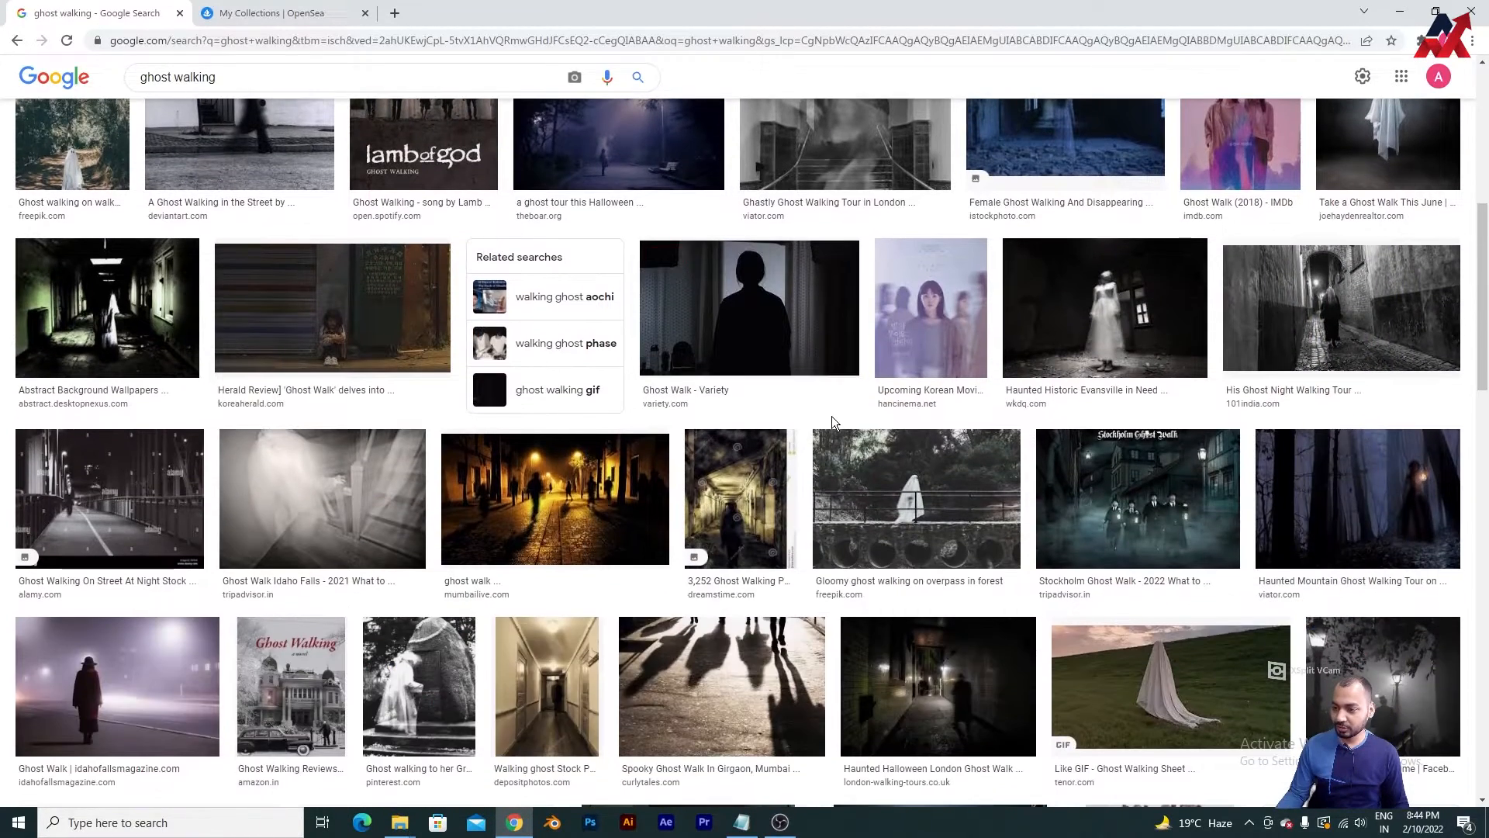
pyautogui.scroll(6, 834, 422)
pyautogui.scroll(1, 835, 427)
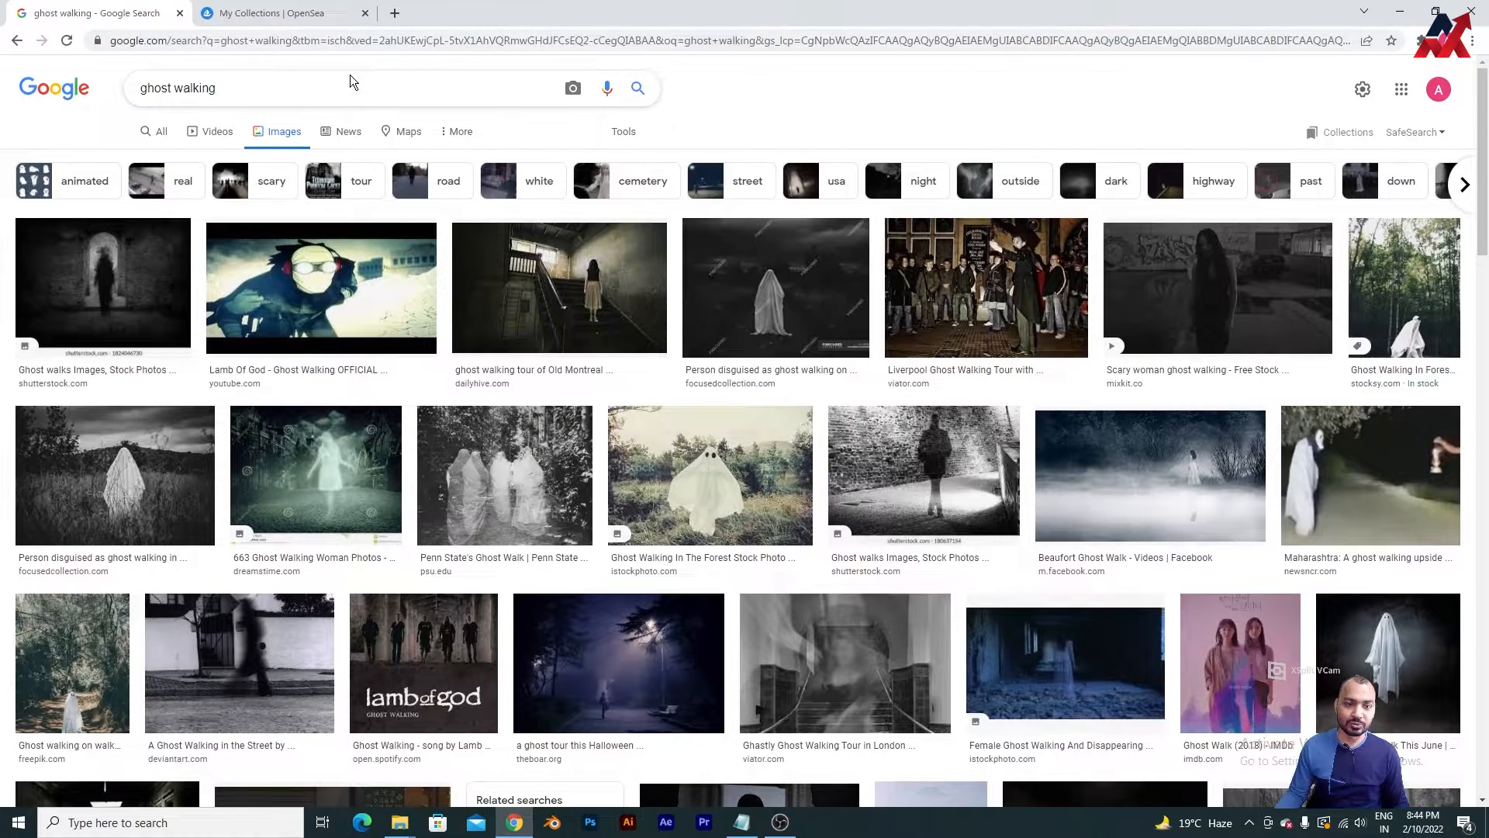
# Step: Search Google Images for "man" and preview the 123RF photo of the man in a pink T-shirt with crossed arms
pyautogui.click(347, 84)
pyautogui.tripleClick(346, 84)
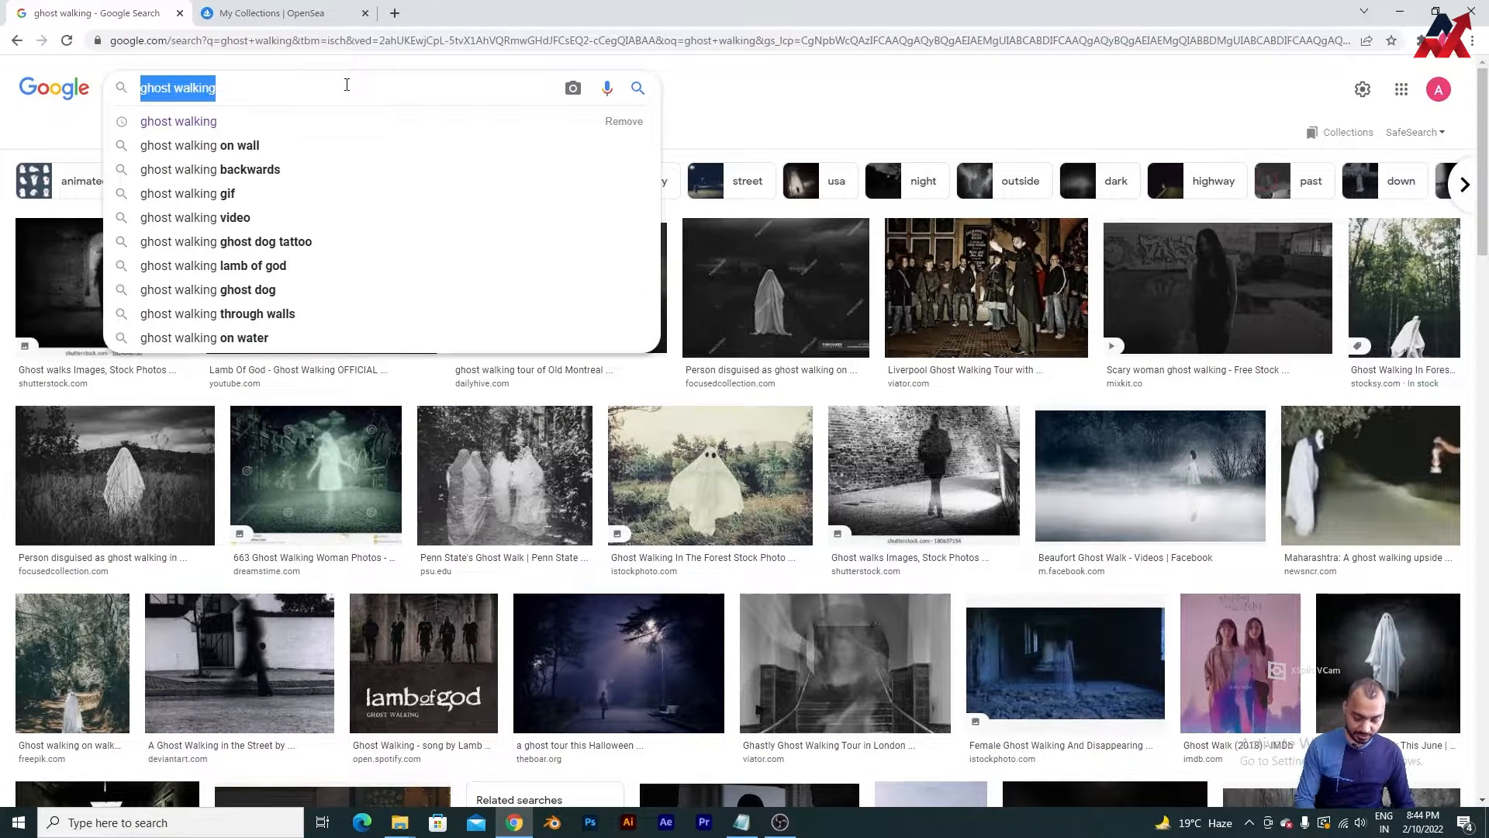
pyautogui.write('man')
pyautogui.press('Return')
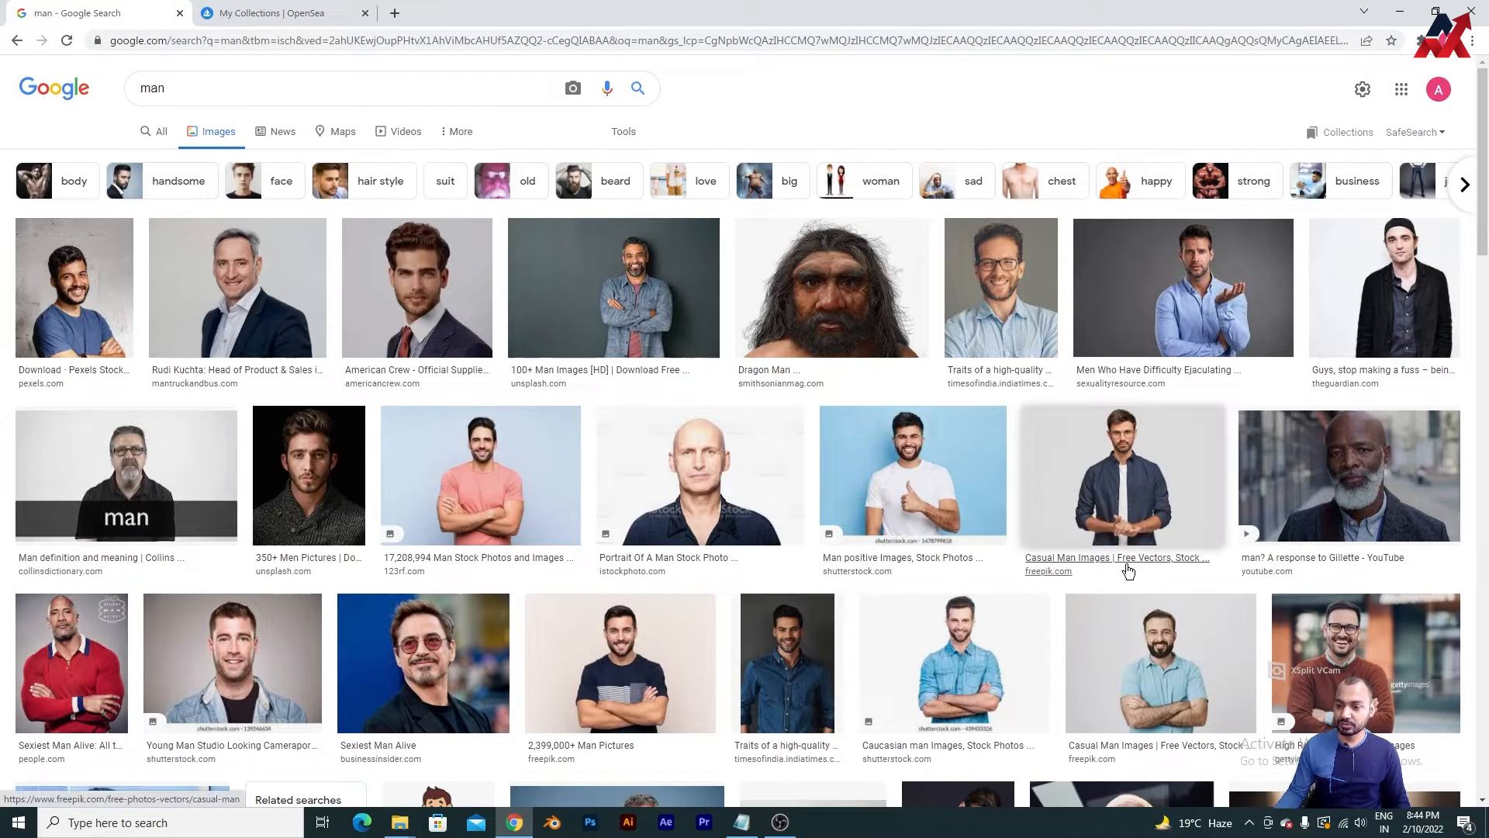
pyautogui.click(468, 509)
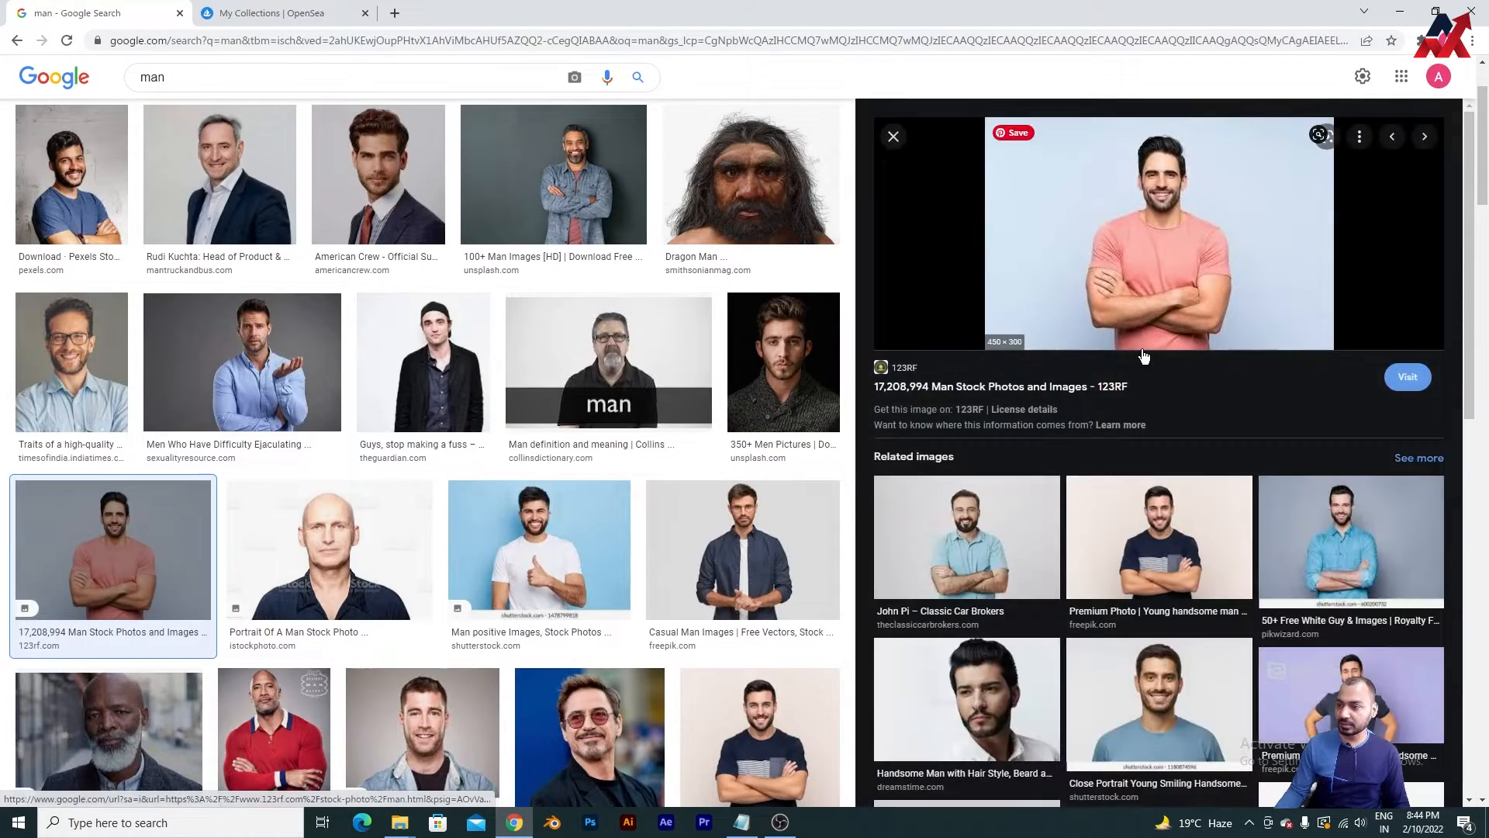
# Step: Save the previewed 123RF photo of the man in the pink T-shirt to the Desktop as a WEBP file
pyautogui.rightClick(1141, 211)
pyautogui.click(1203, 374)
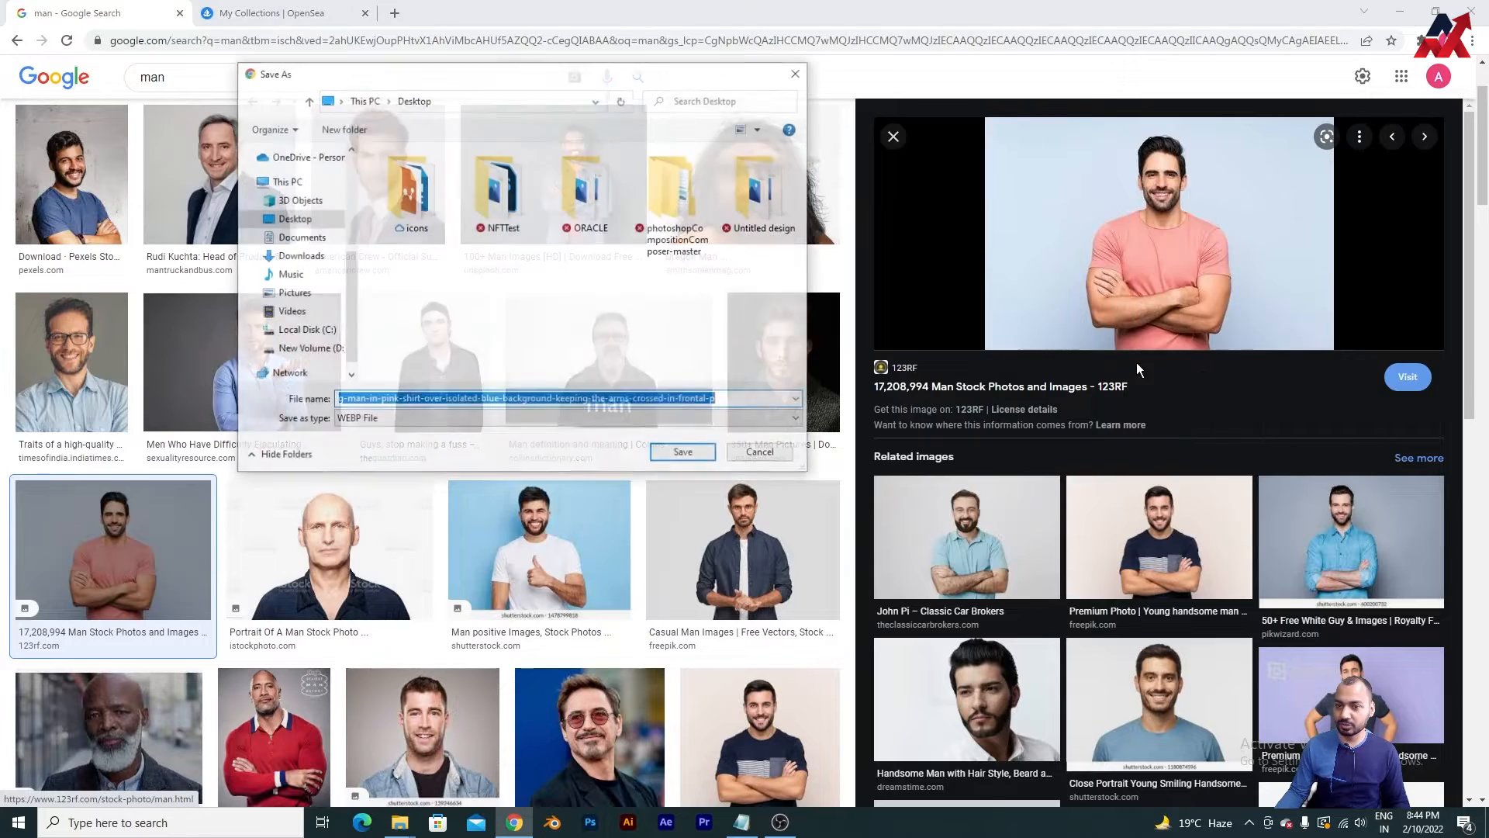
pyautogui.click(685, 454)
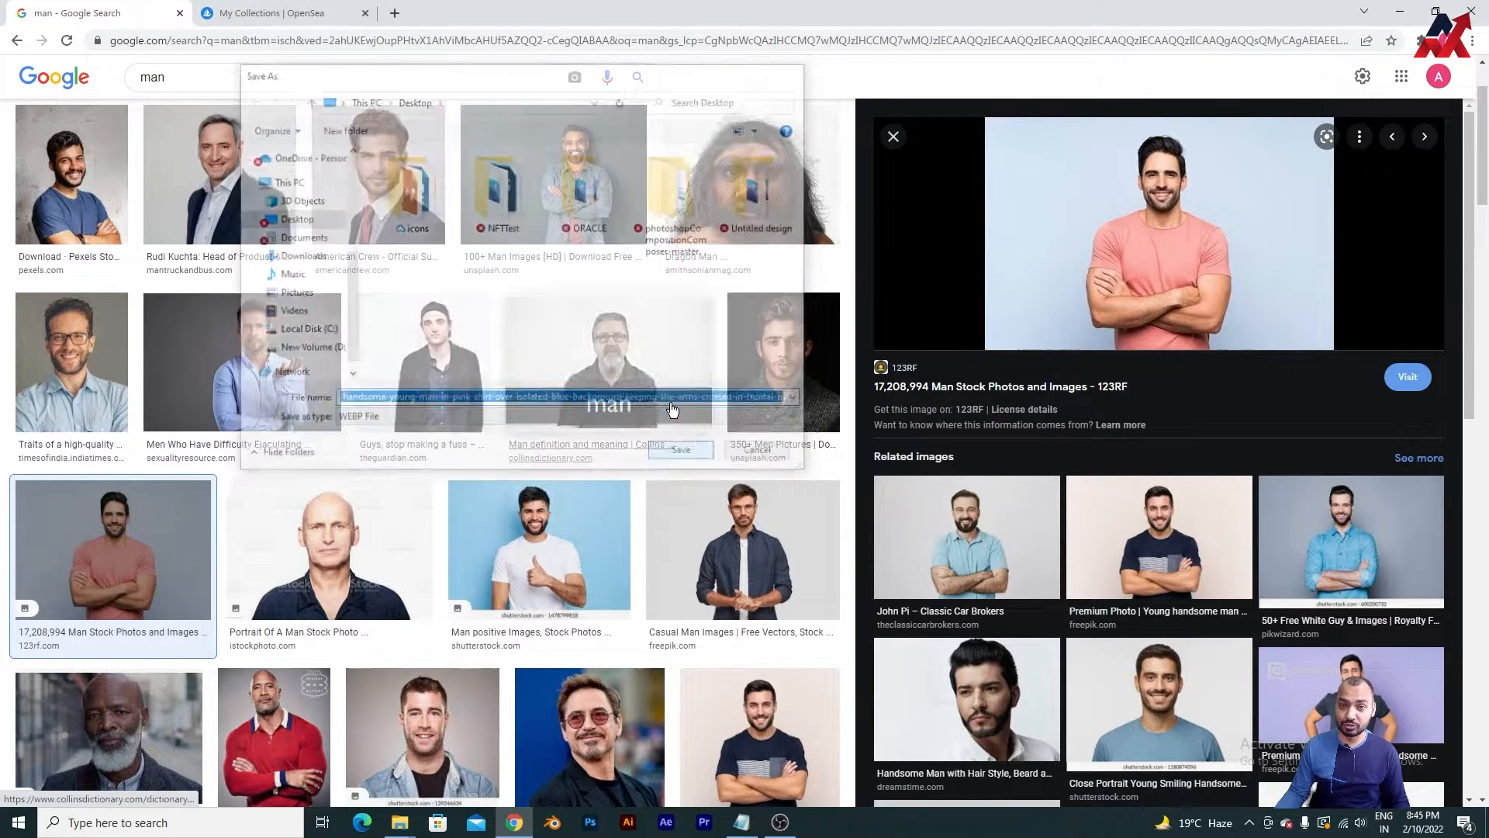
# Step: Search Google for "befunky" in a new browser tab and open the BeFunky photo editor website
pyautogui.click(287, 13)
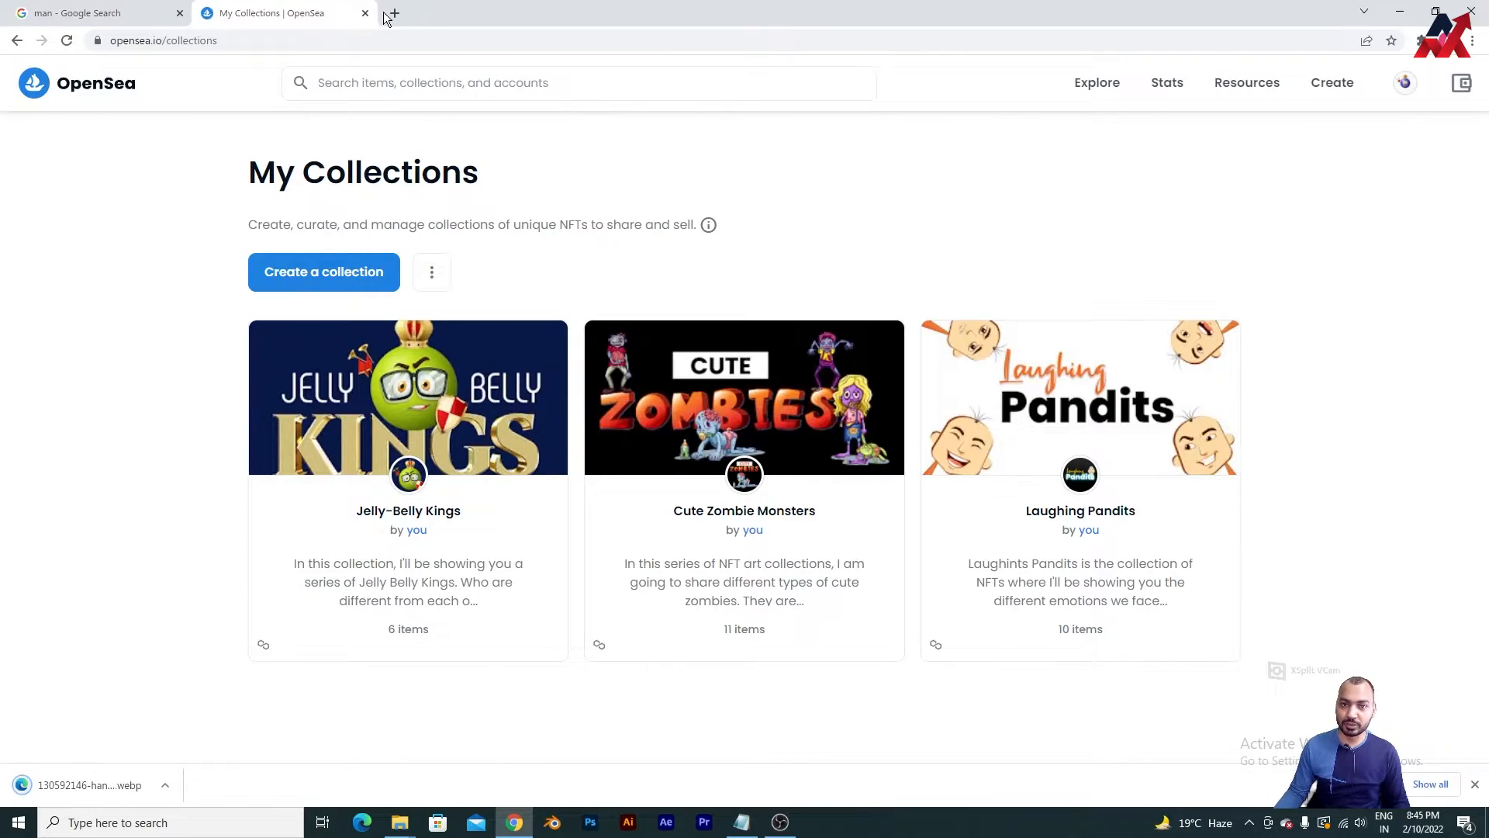
pyautogui.click(395, 13)
pyautogui.write('goog')
pyautogui.press('Return')
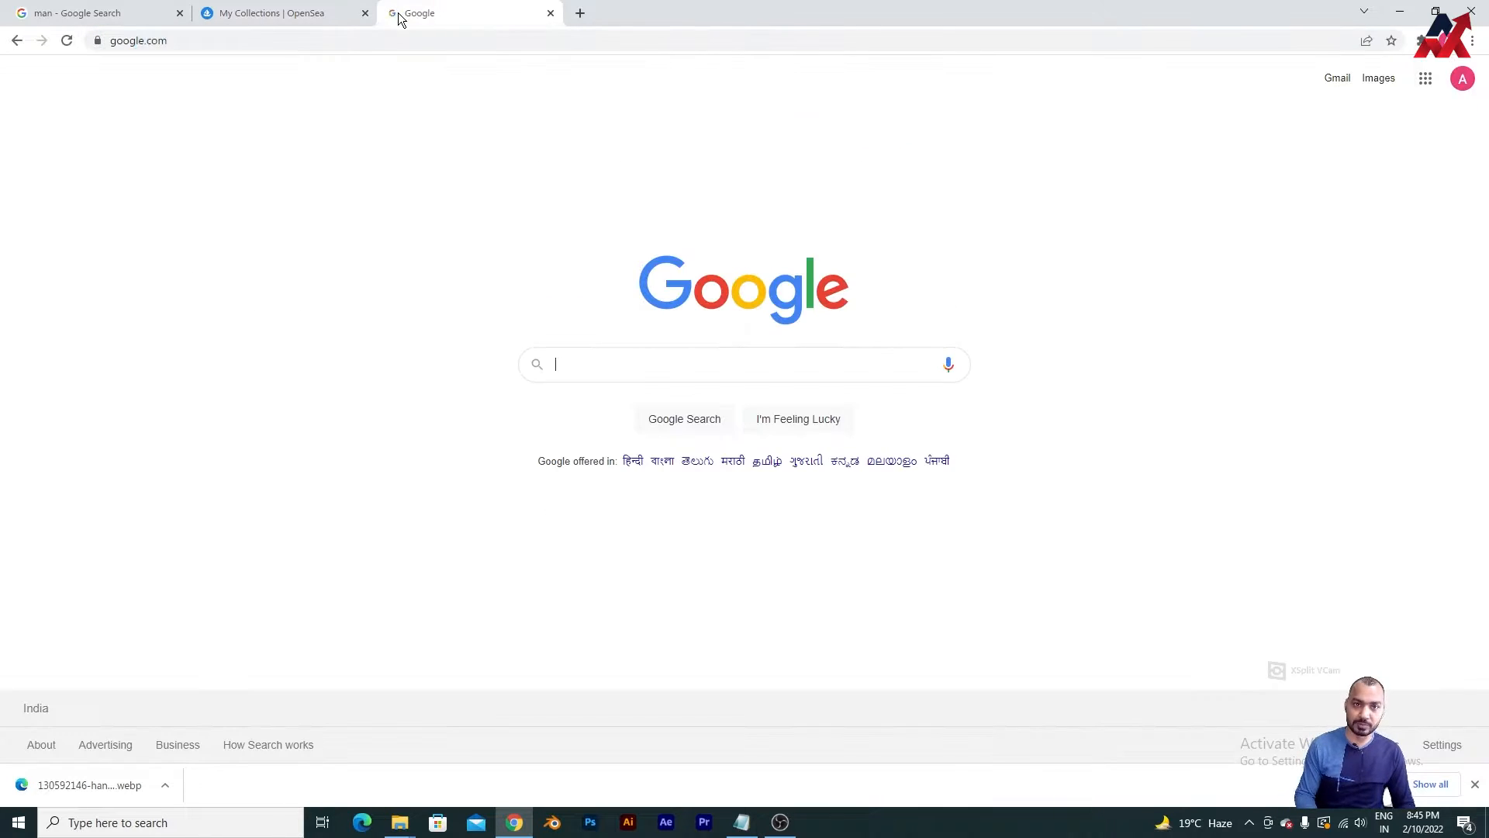
pyautogui.write('befunky')
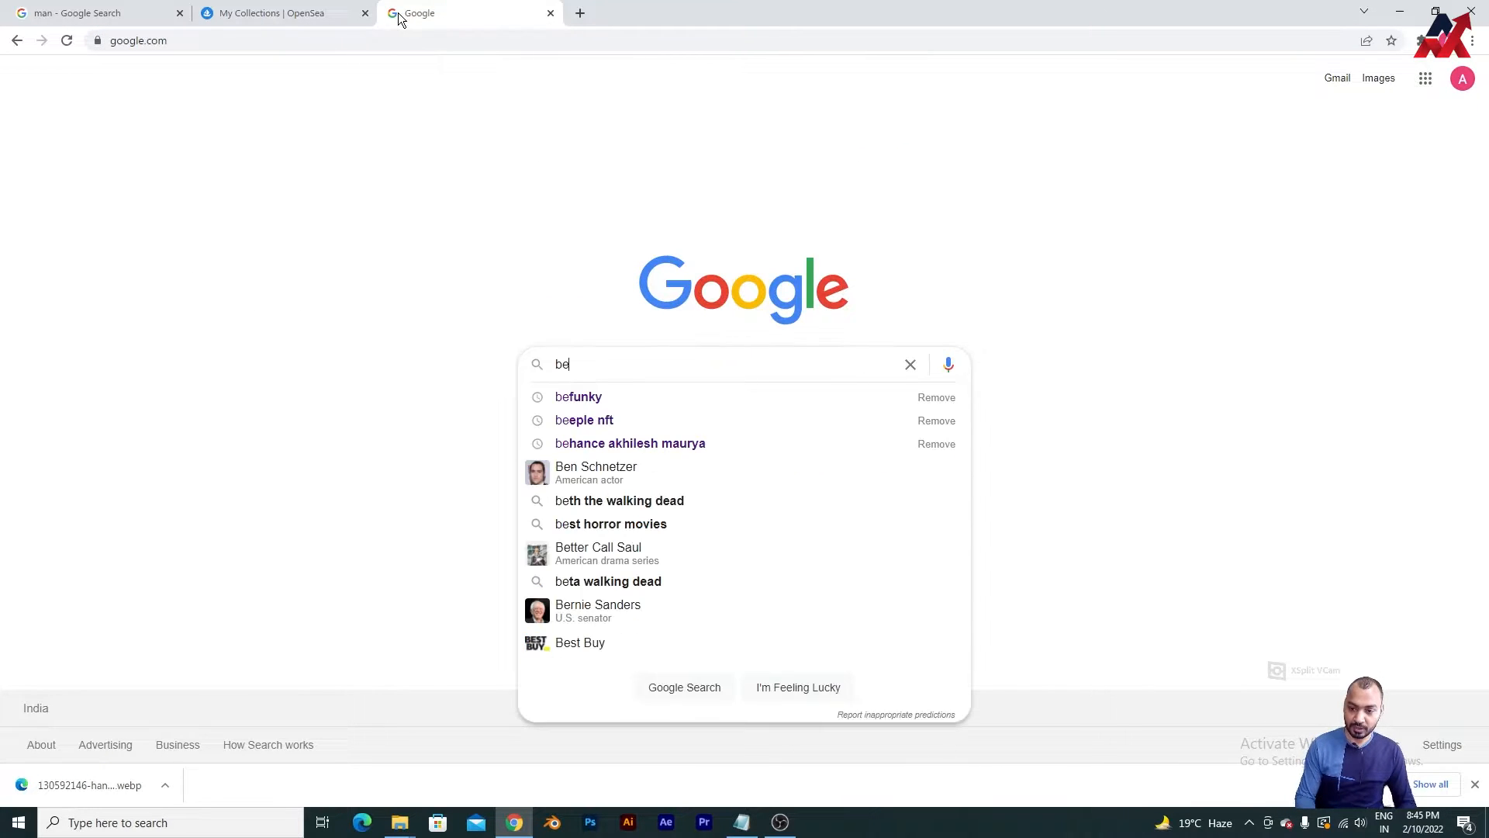
pyautogui.press('Return')
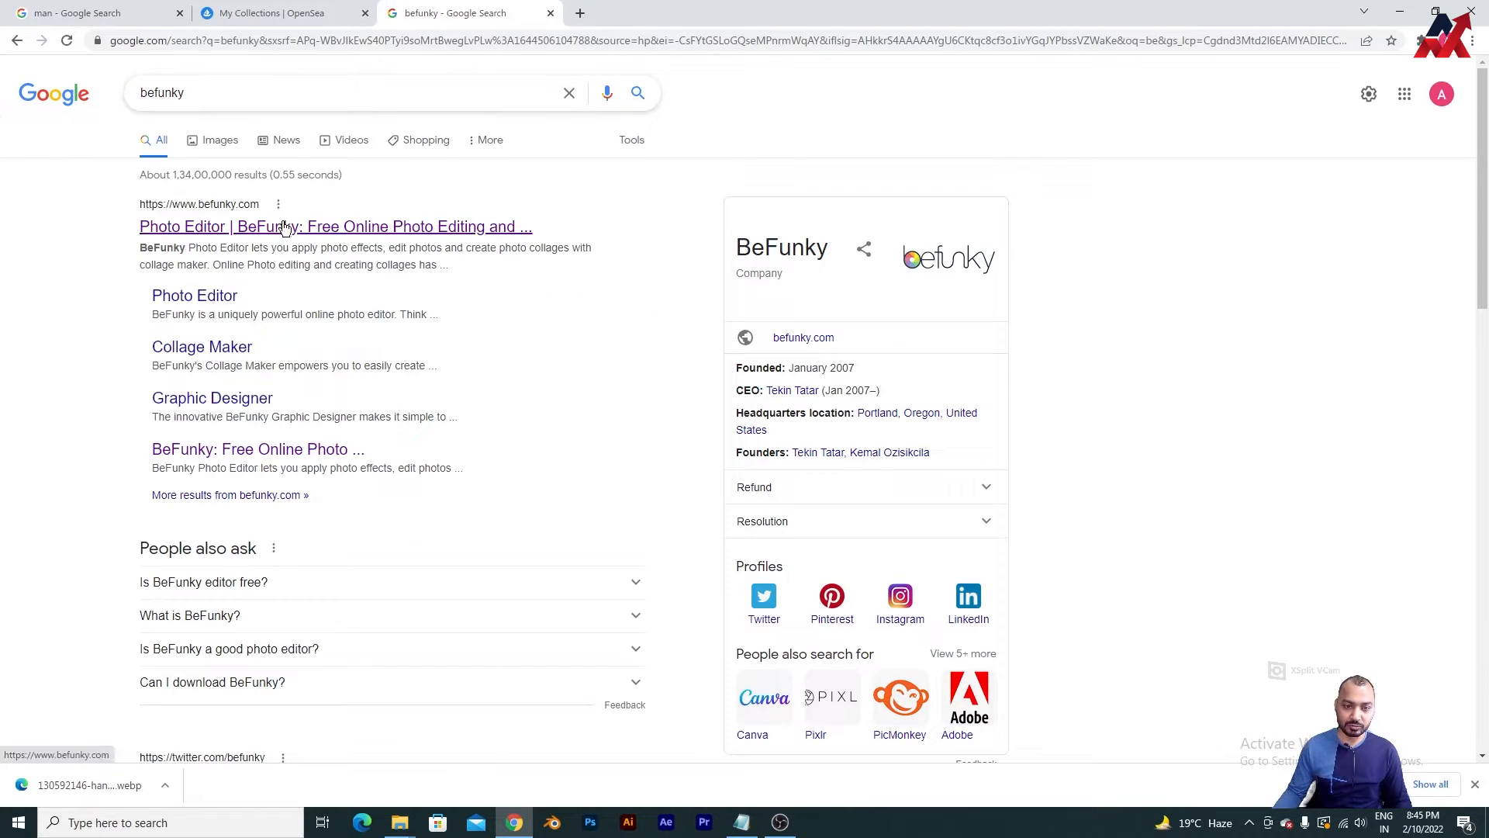
pyautogui.click(285, 226)
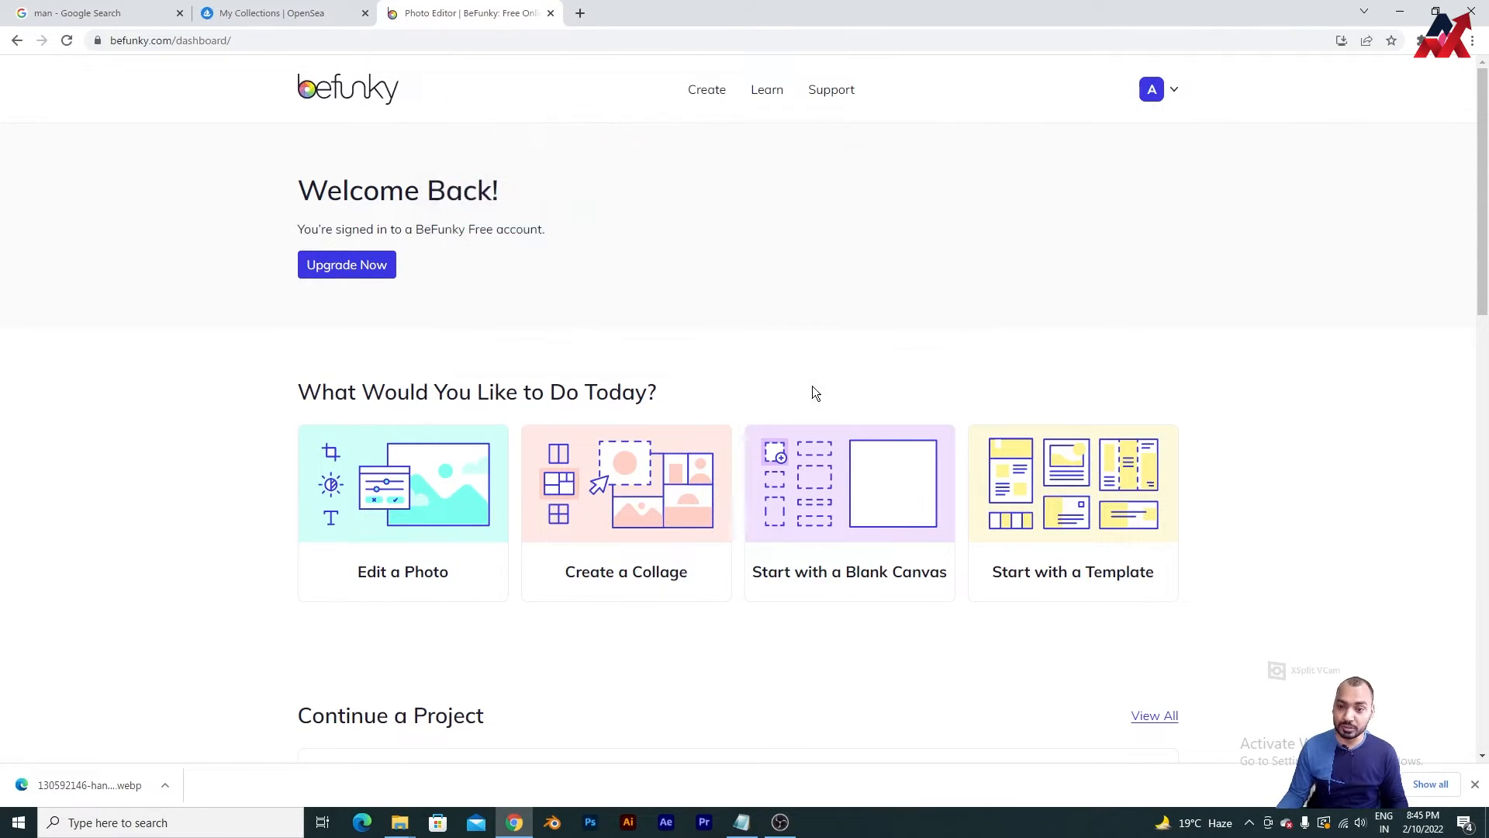
# Step: Review the BeFunky Plus upgrade prices and the Free versus Plus feature comparison, and close the offer
pyautogui.click(386, 272)
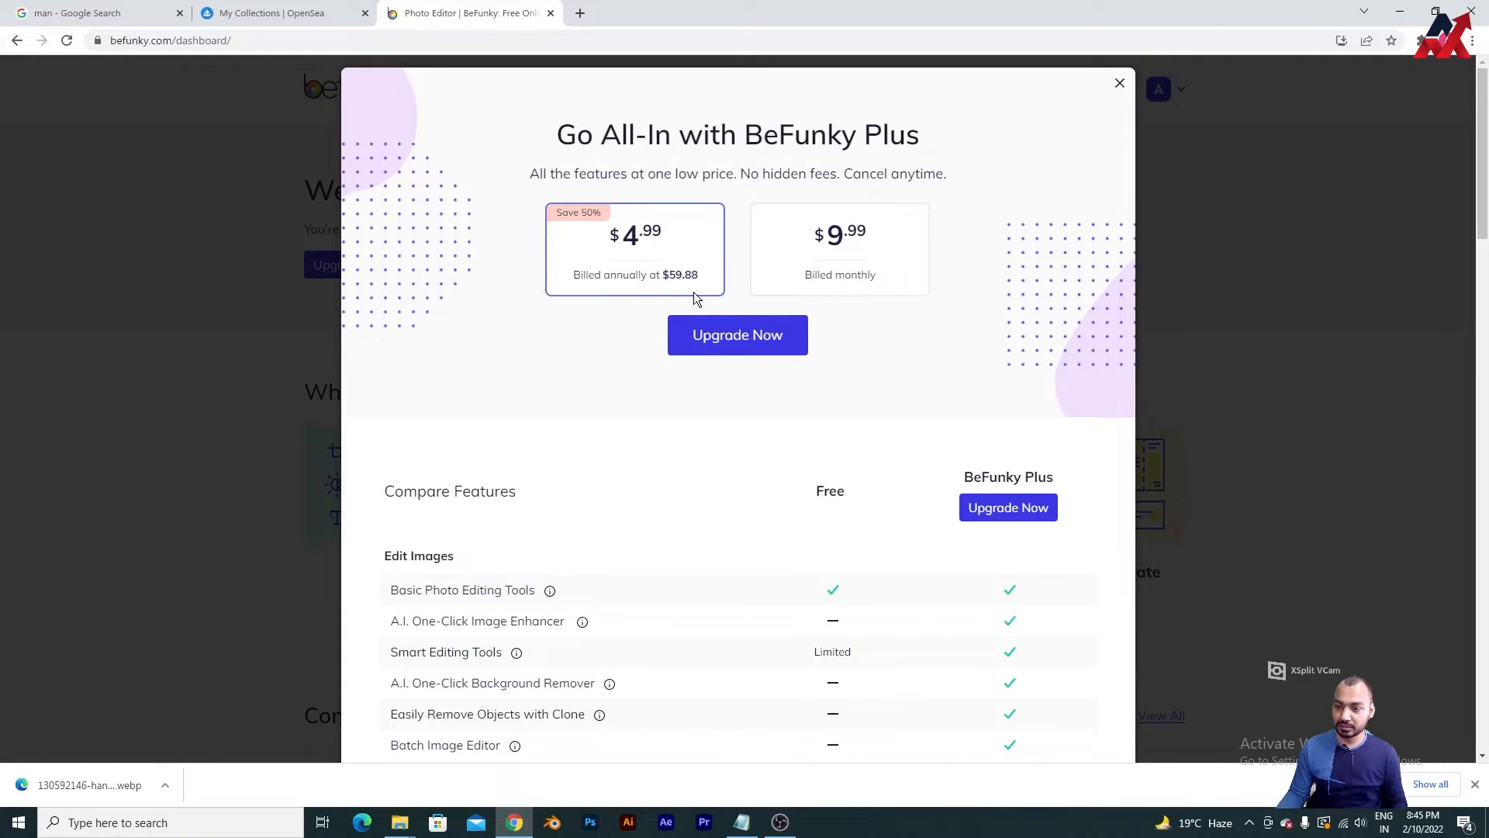
pyautogui.scroll(-13, 600, 563)
pyautogui.scroll(7, 598, 553)
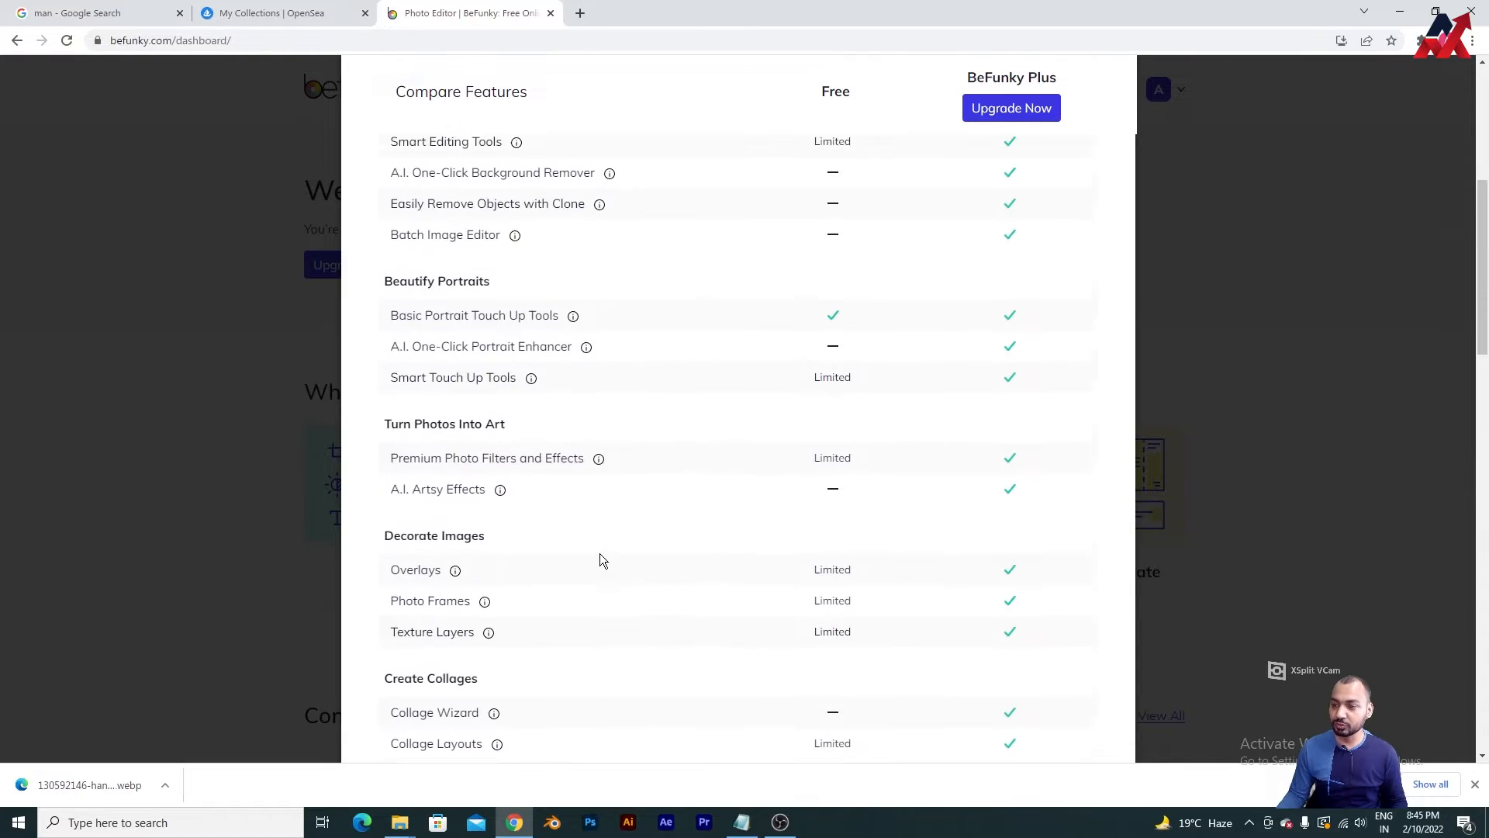
pyautogui.scroll(6, 603, 560)
pyautogui.click(1120, 83)
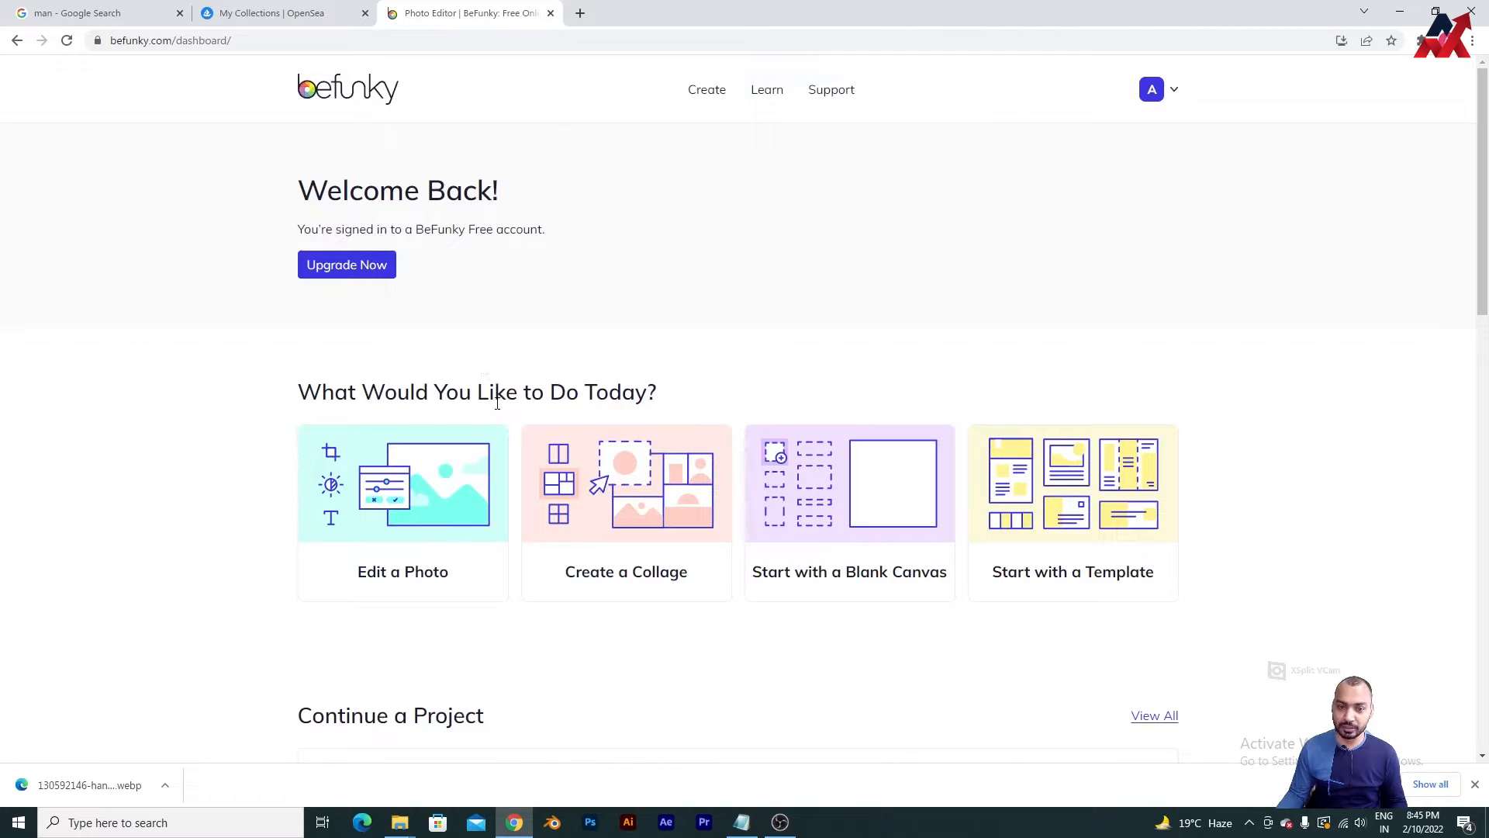
# Step: Start a new photo editing project instead of continuing the last session, and dismiss the favorite colors announcement
pyautogui.click(442, 547)
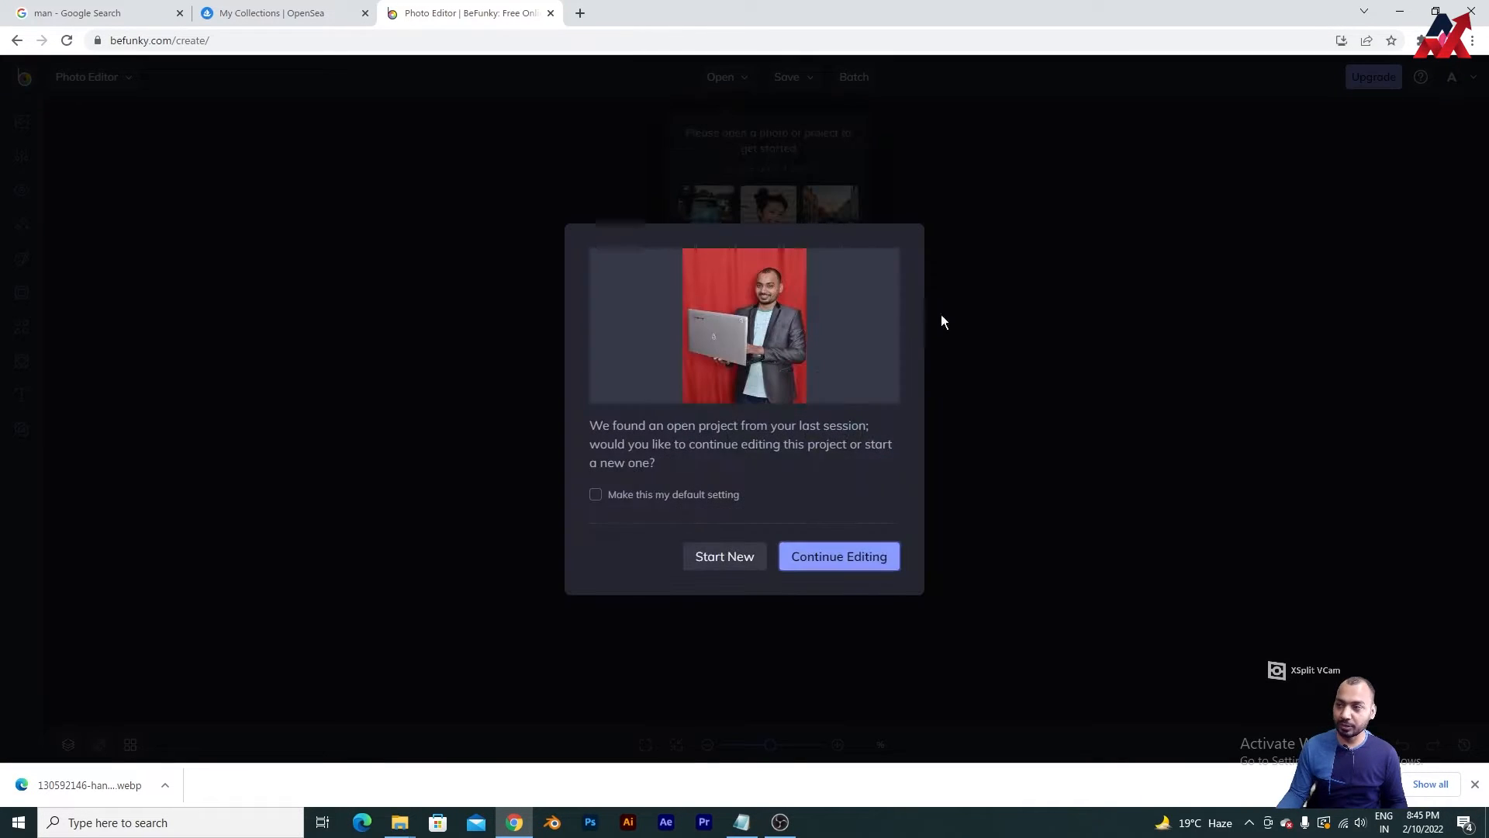
pyautogui.click(733, 556)
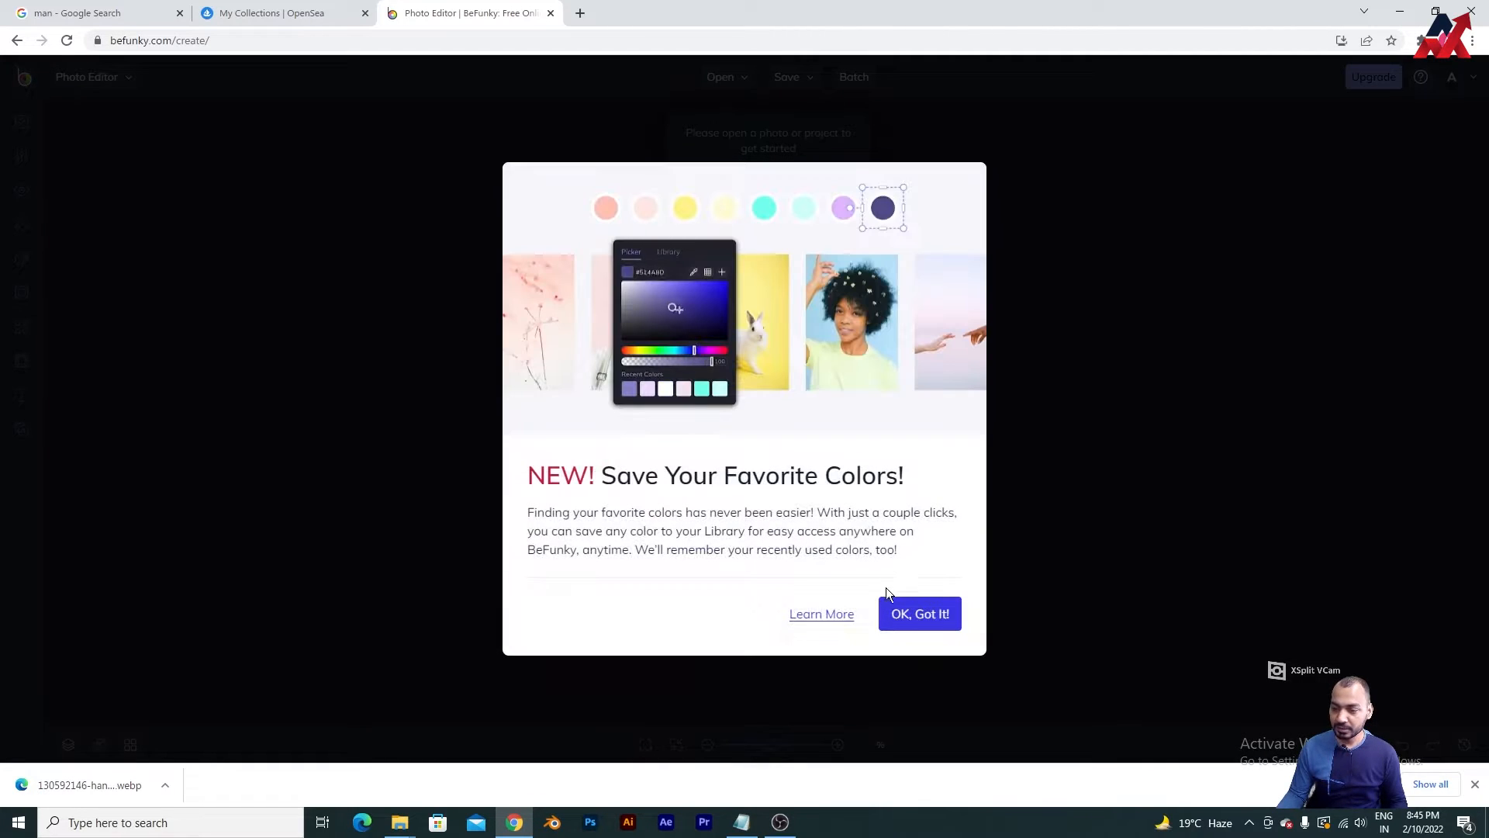
pyautogui.click(927, 615)
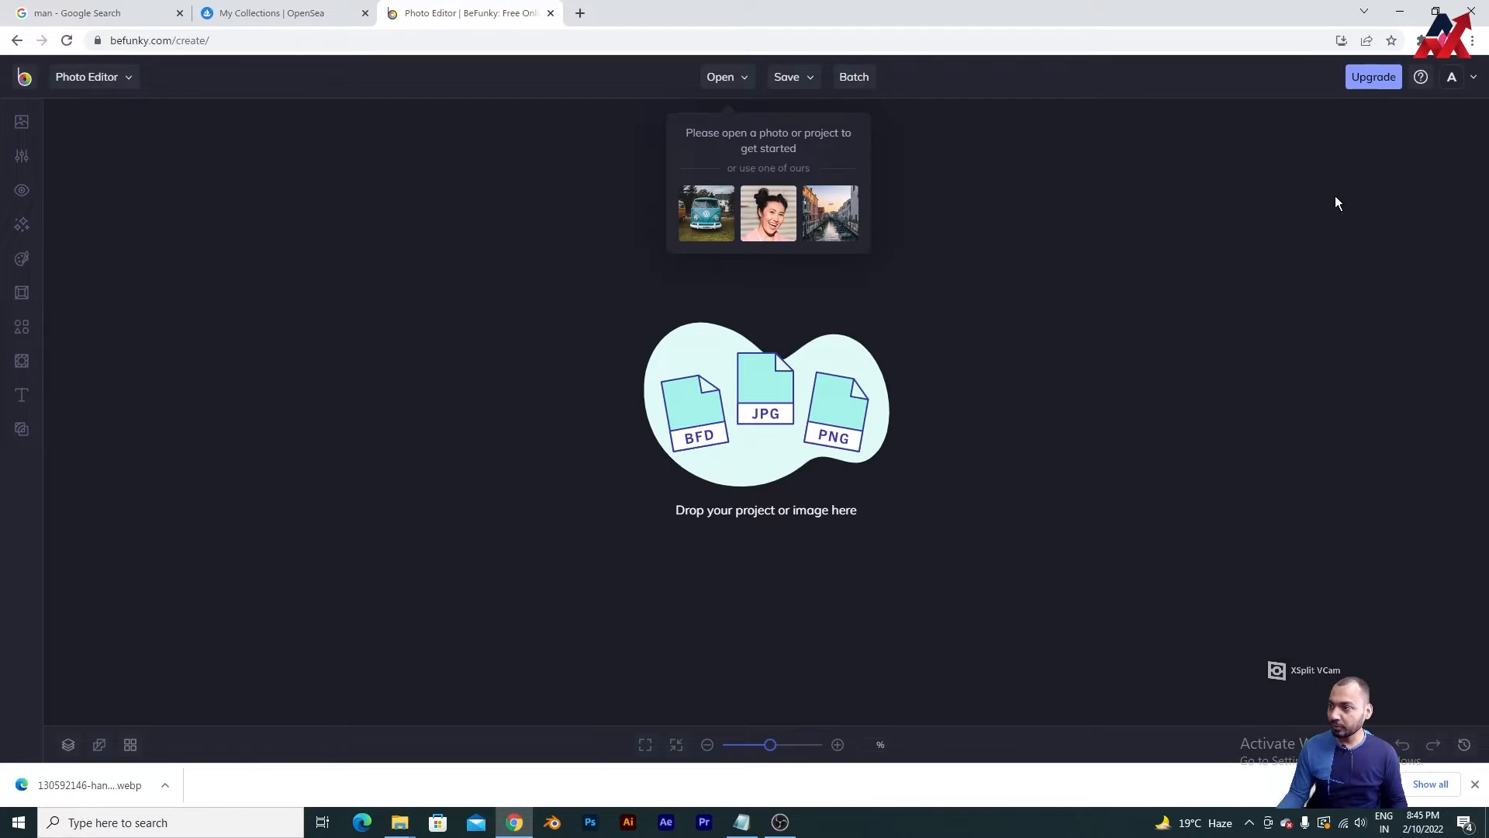
pyautogui.click(1473, 76)
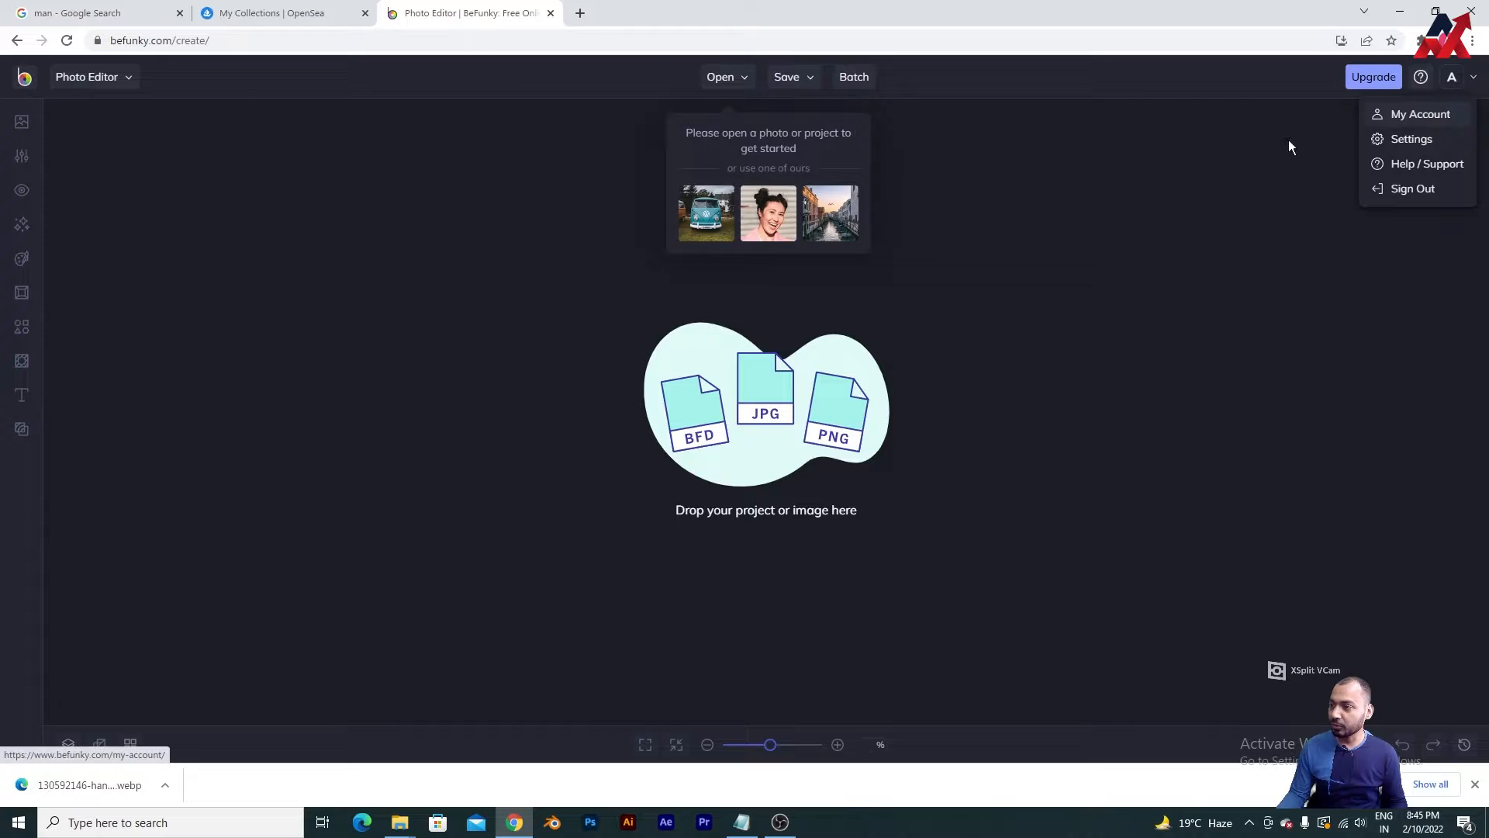
pyautogui.click(881, 301)
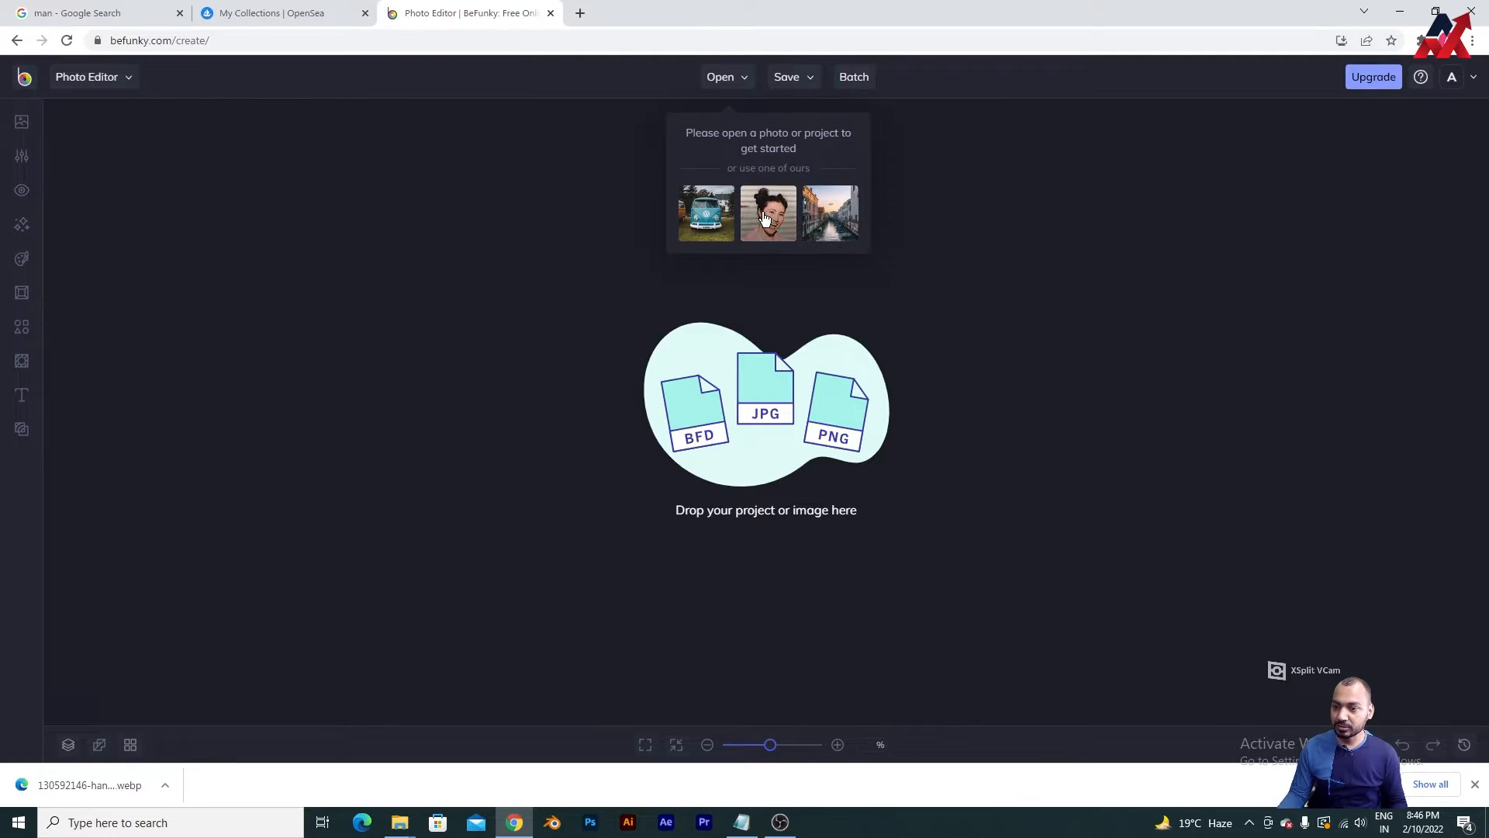
# Step: Open the downloaded image of the young man in the pink shirt from the computer's Desktop folder
pyautogui.click(744, 84)
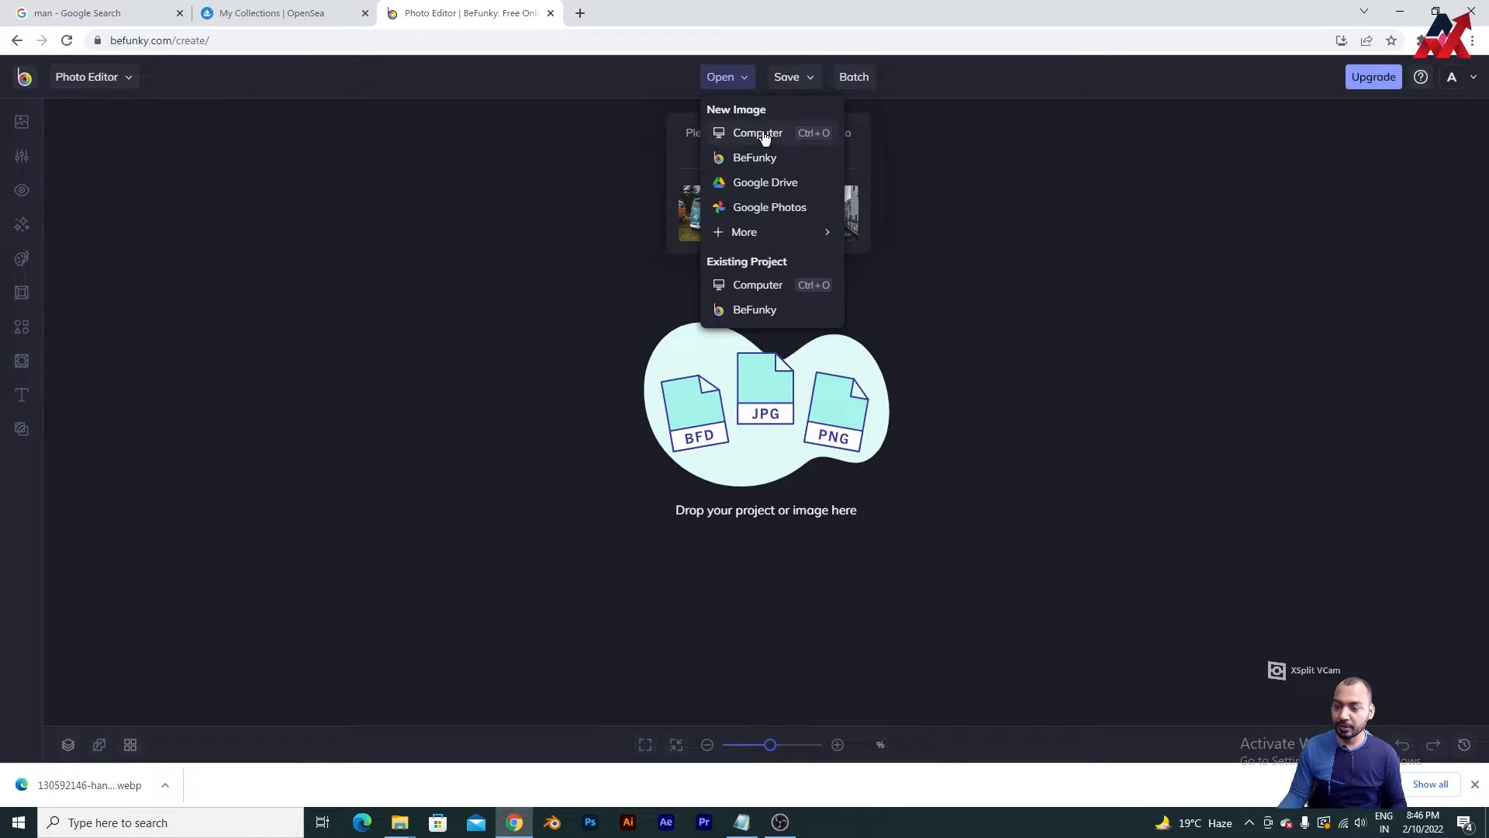
pyautogui.click(757, 132)
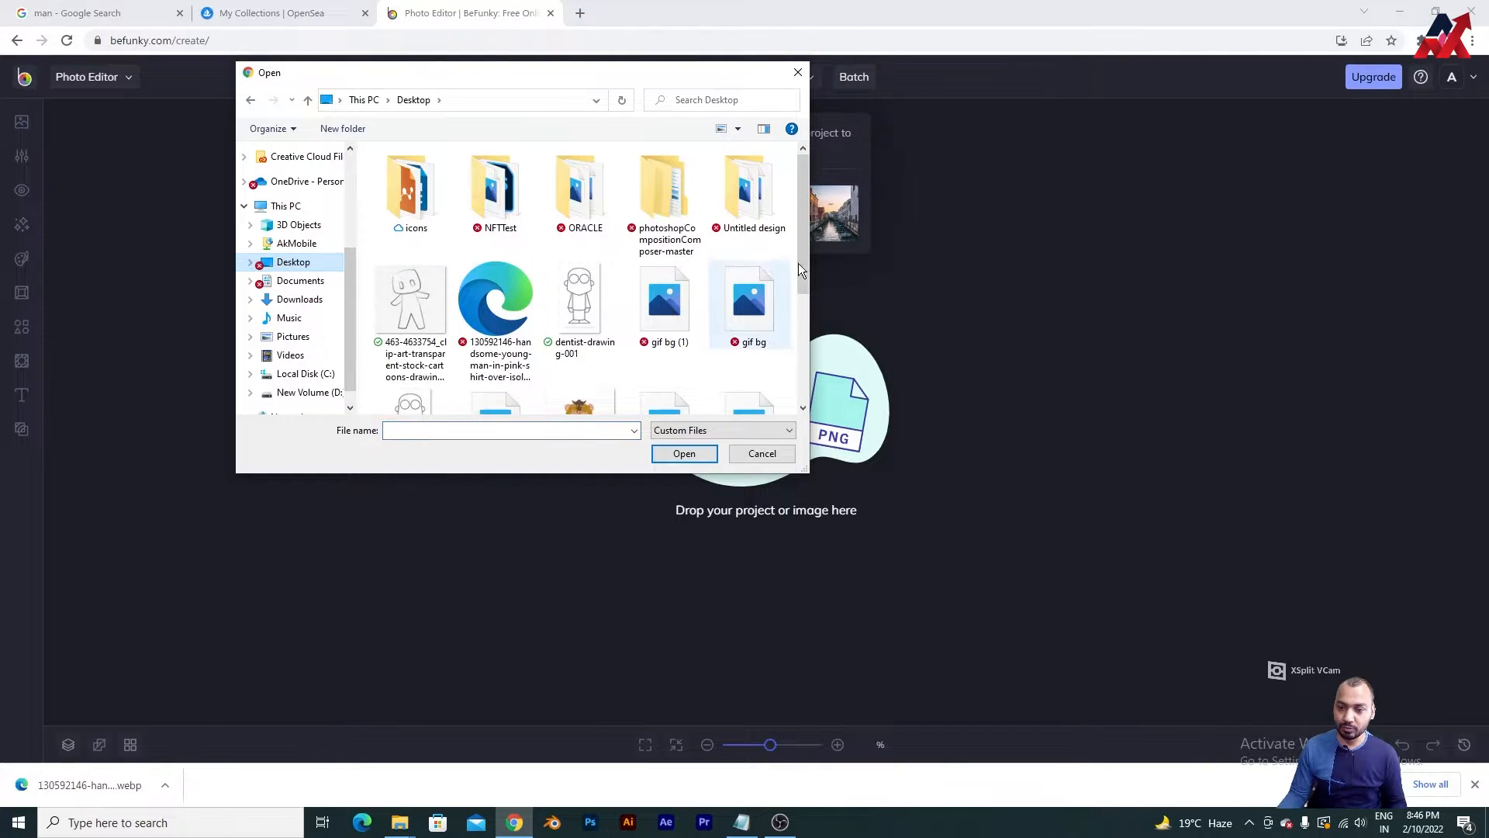
pyautogui.moveTo(805, 210); pyautogui.dragTo(805, 295)
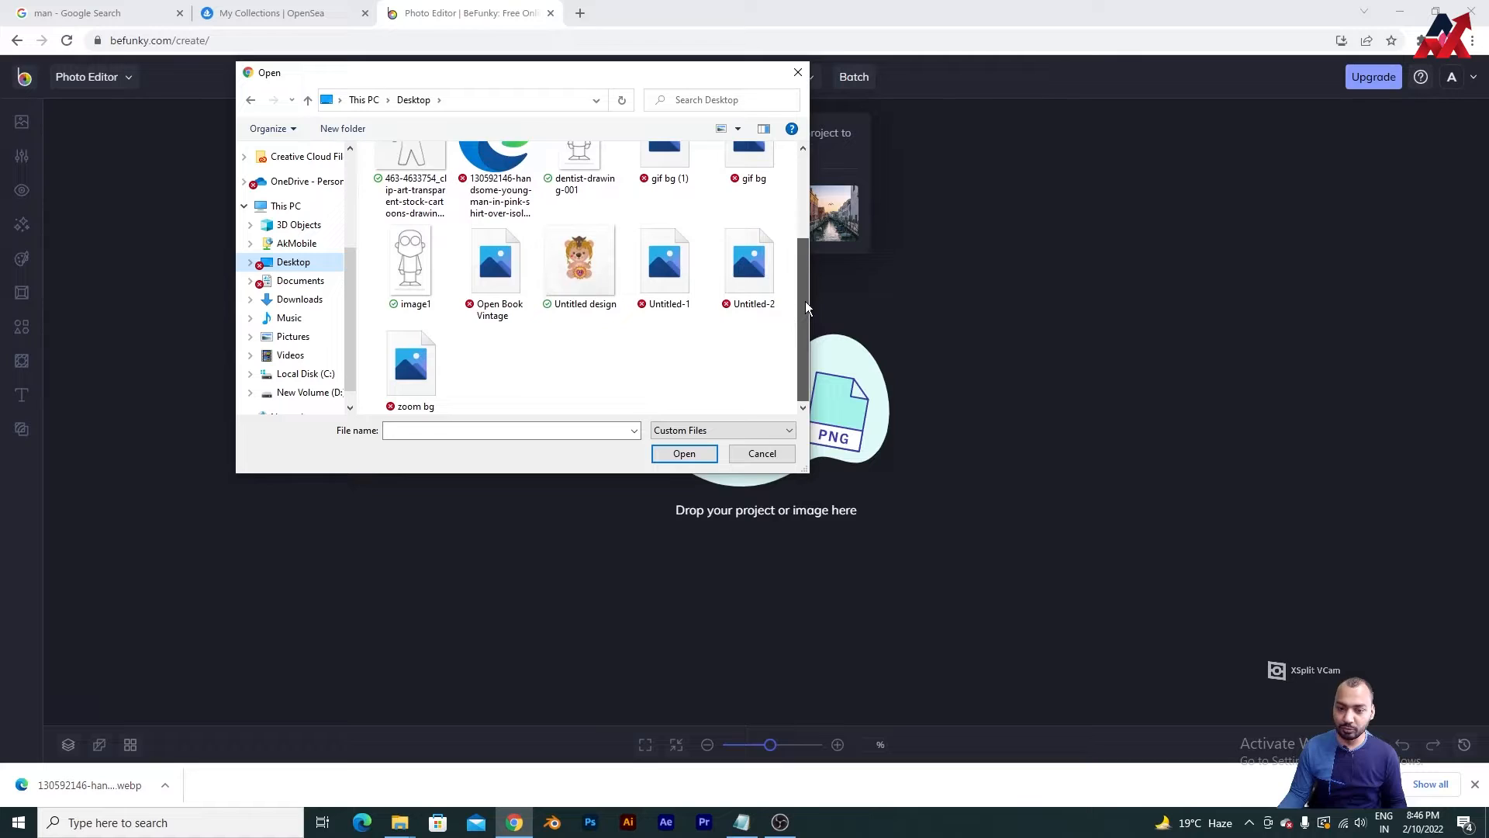
pyautogui.scroll(2, 799, 262)
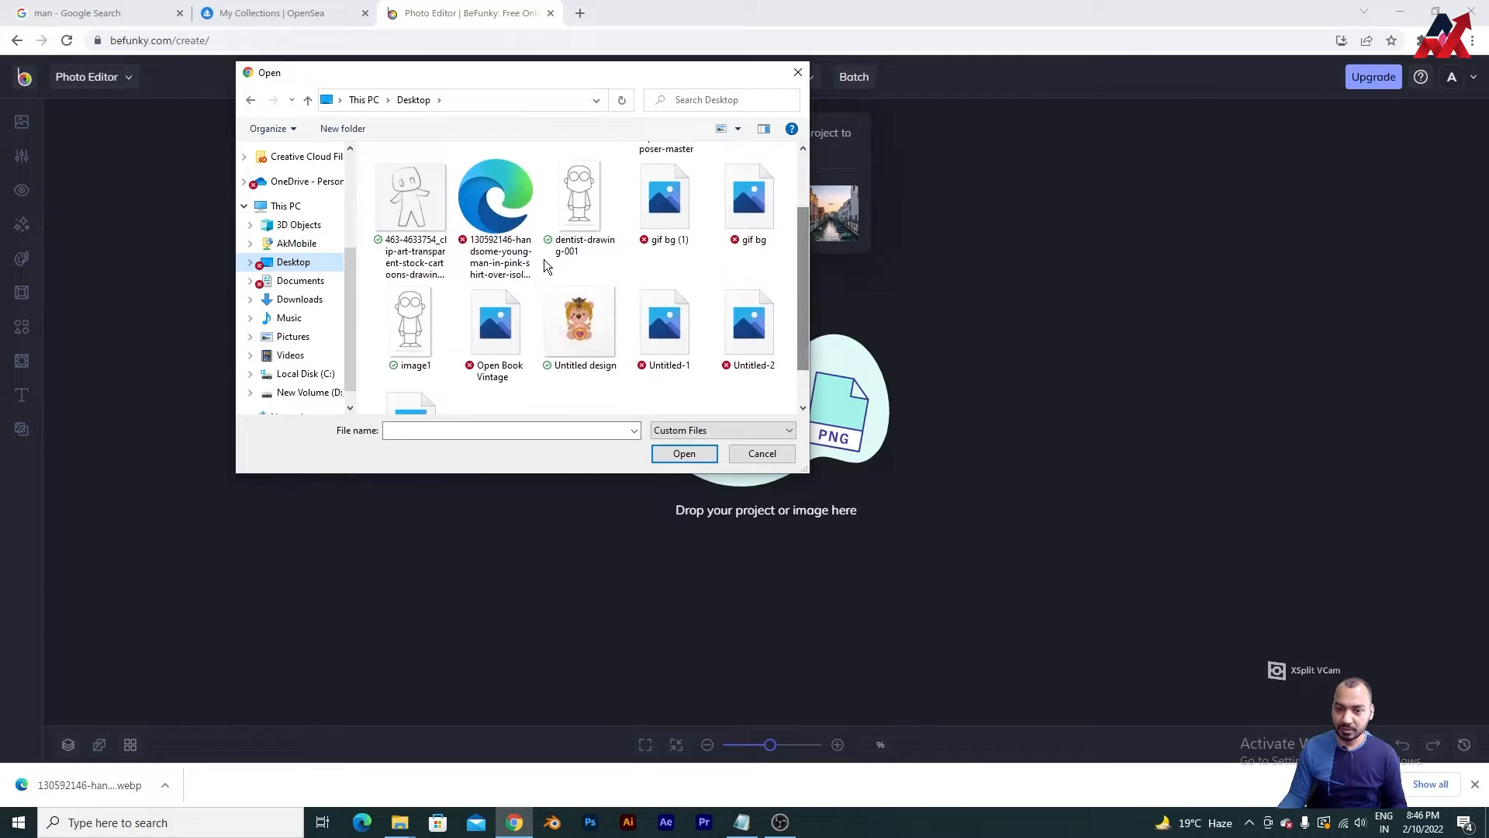
pyautogui.click(496, 217)
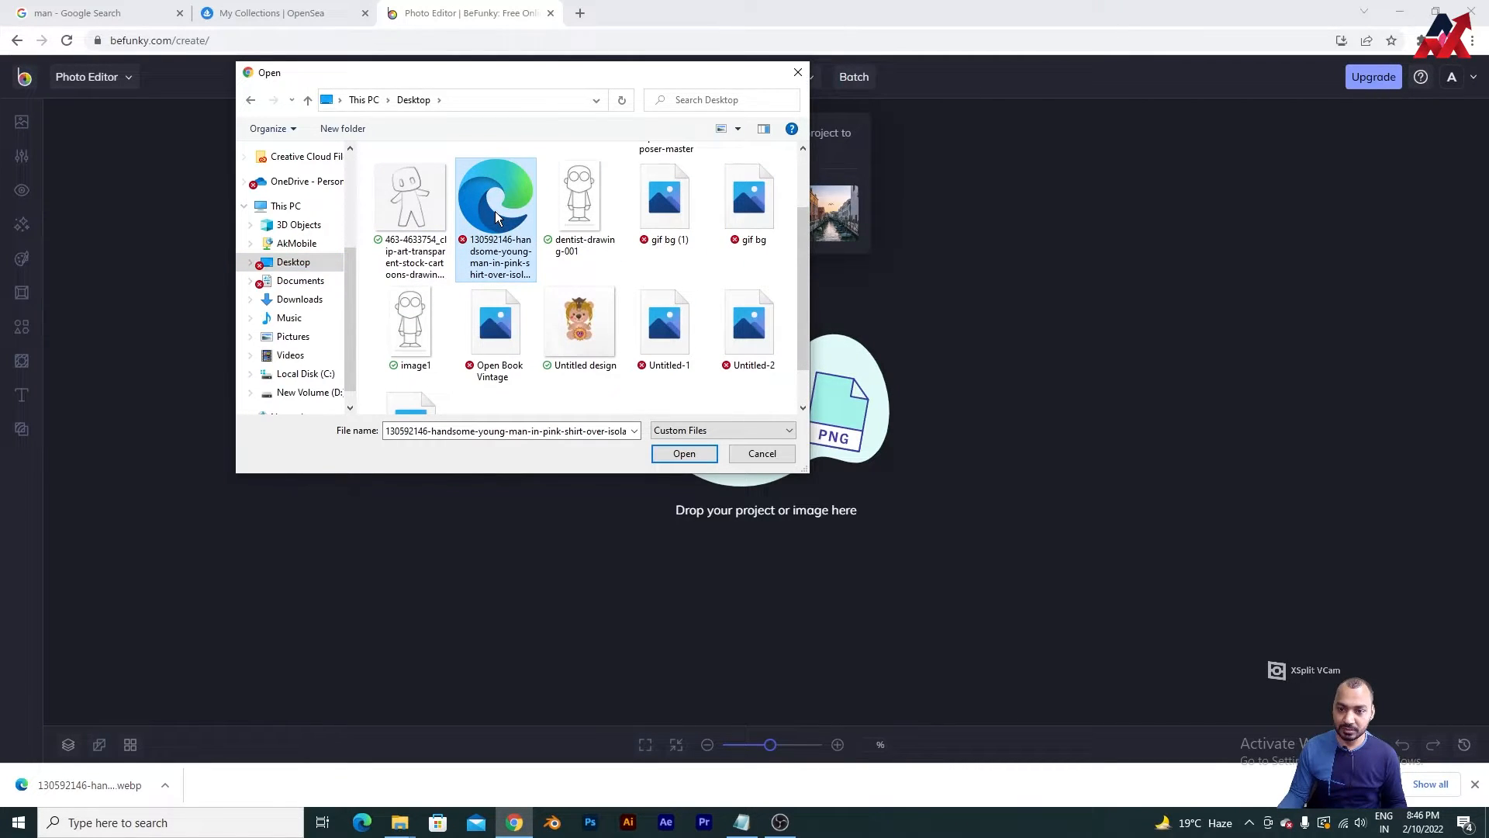
pyautogui.doubleClick(496, 217)
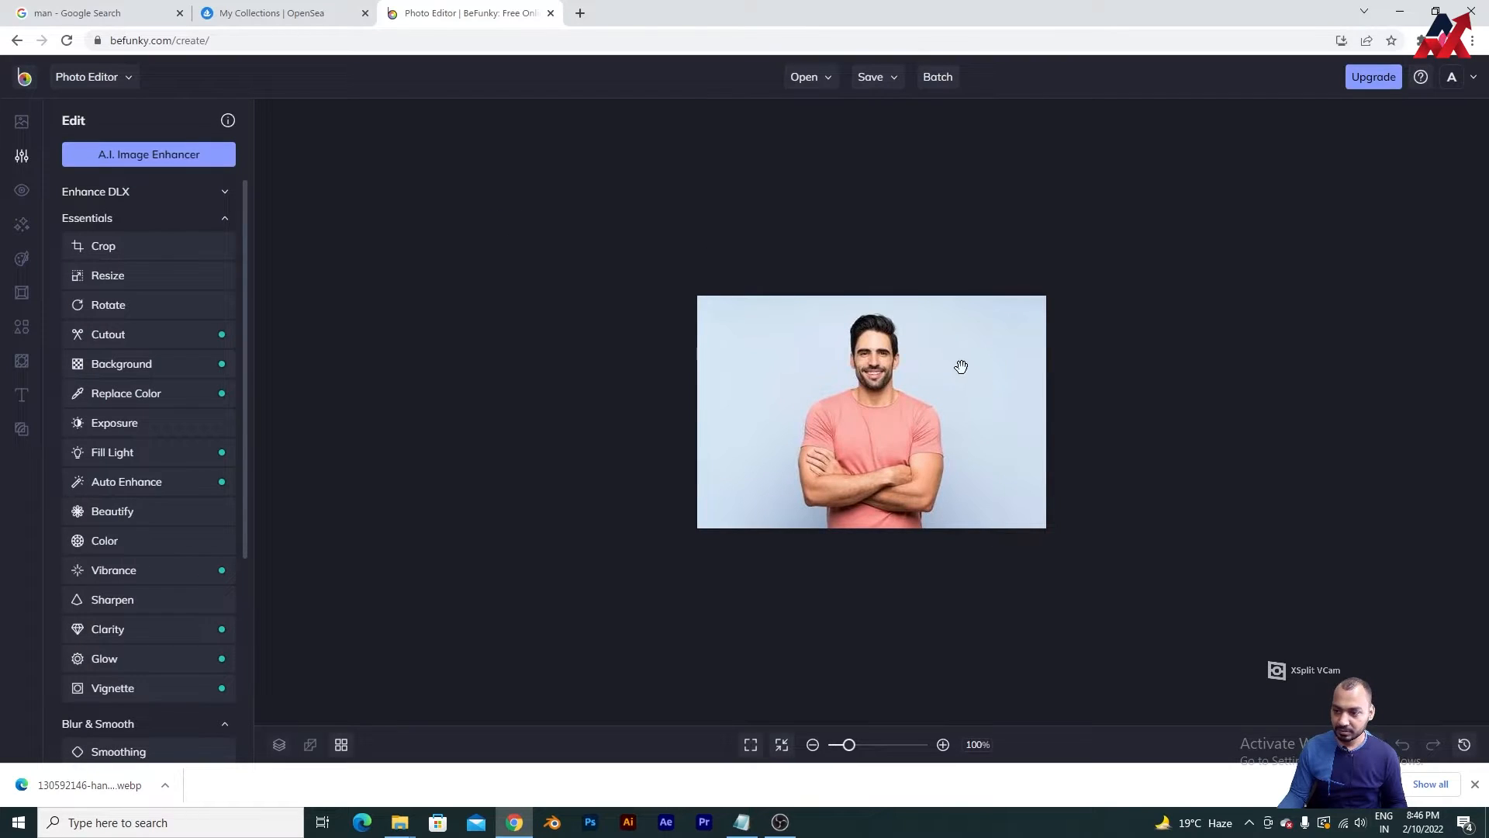
# Step: Enlarge the photo view to 180% and look through the Artsy effects, including the Oil Painting styles
pyautogui.click(22, 259)
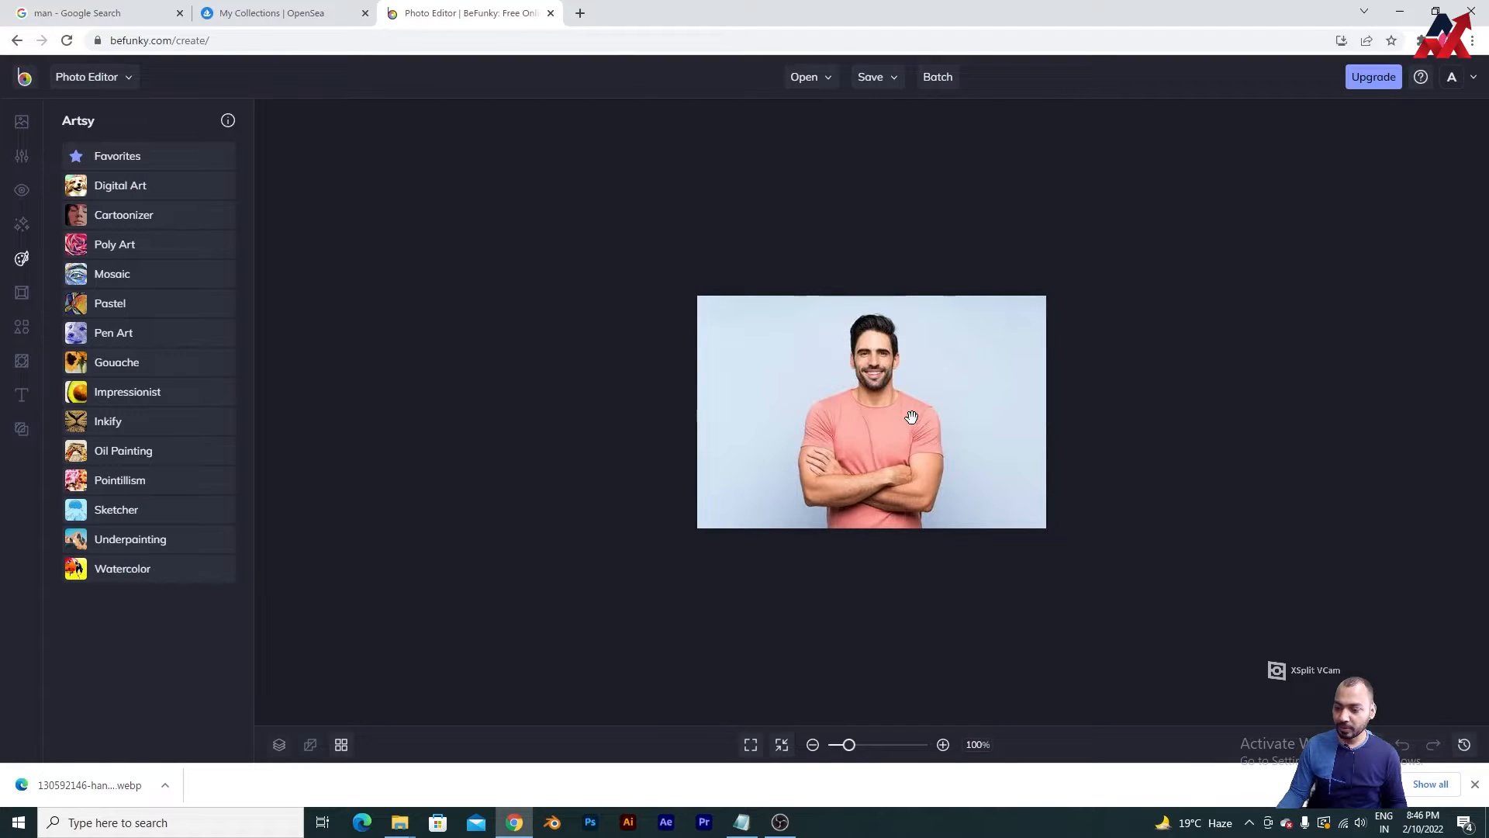
pyautogui.moveTo(850, 746); pyautogui.dragTo(869, 745)
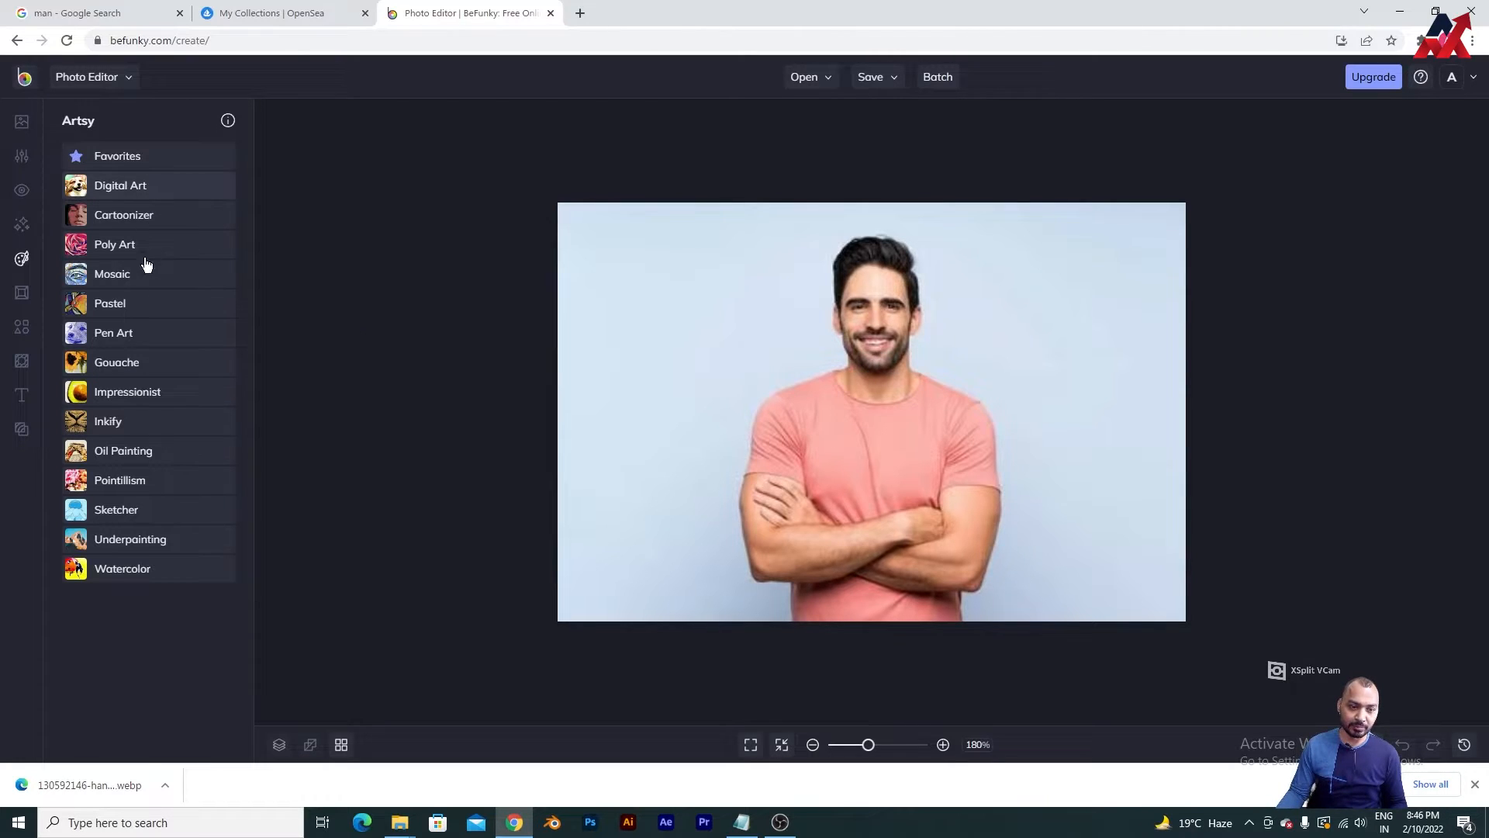
pyautogui.click(137, 457)
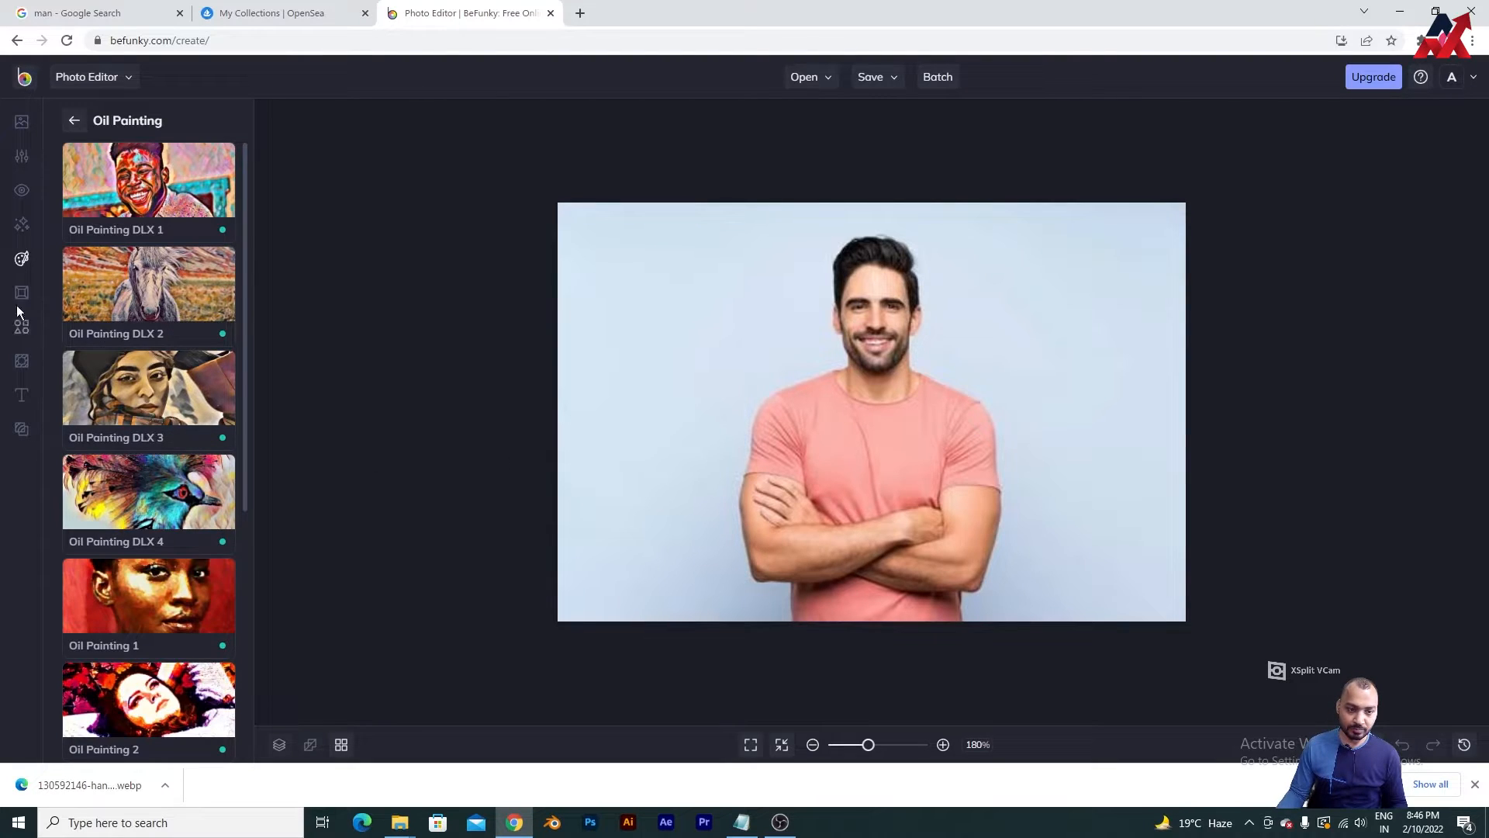
pyautogui.click(20, 258)
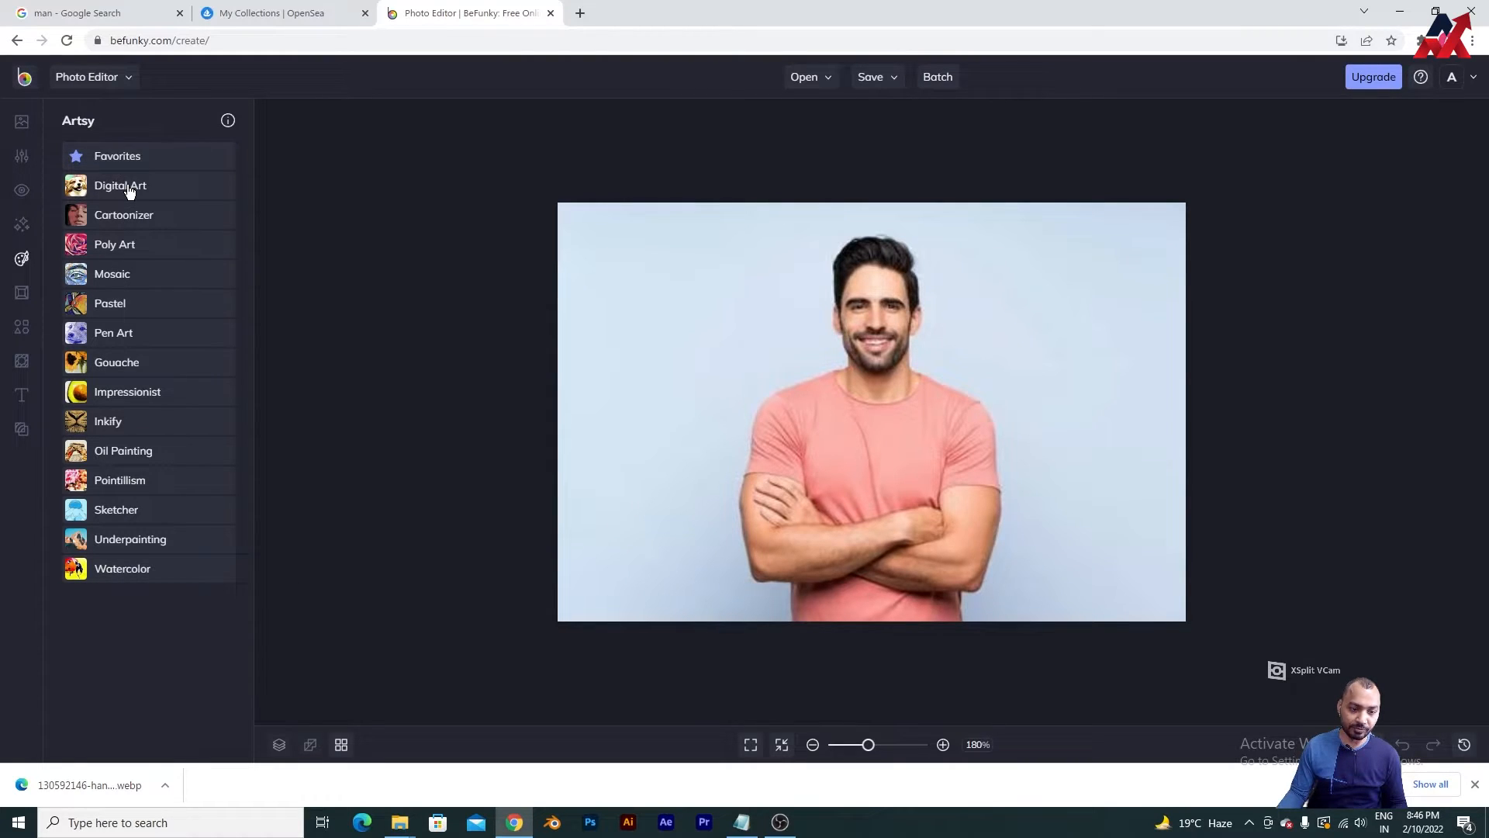
# Step: Try the Mosaic DLX 2 and Mosaic DLX 1 effects on the photo, and return to the Artsy effect list
pyautogui.click(134, 276)
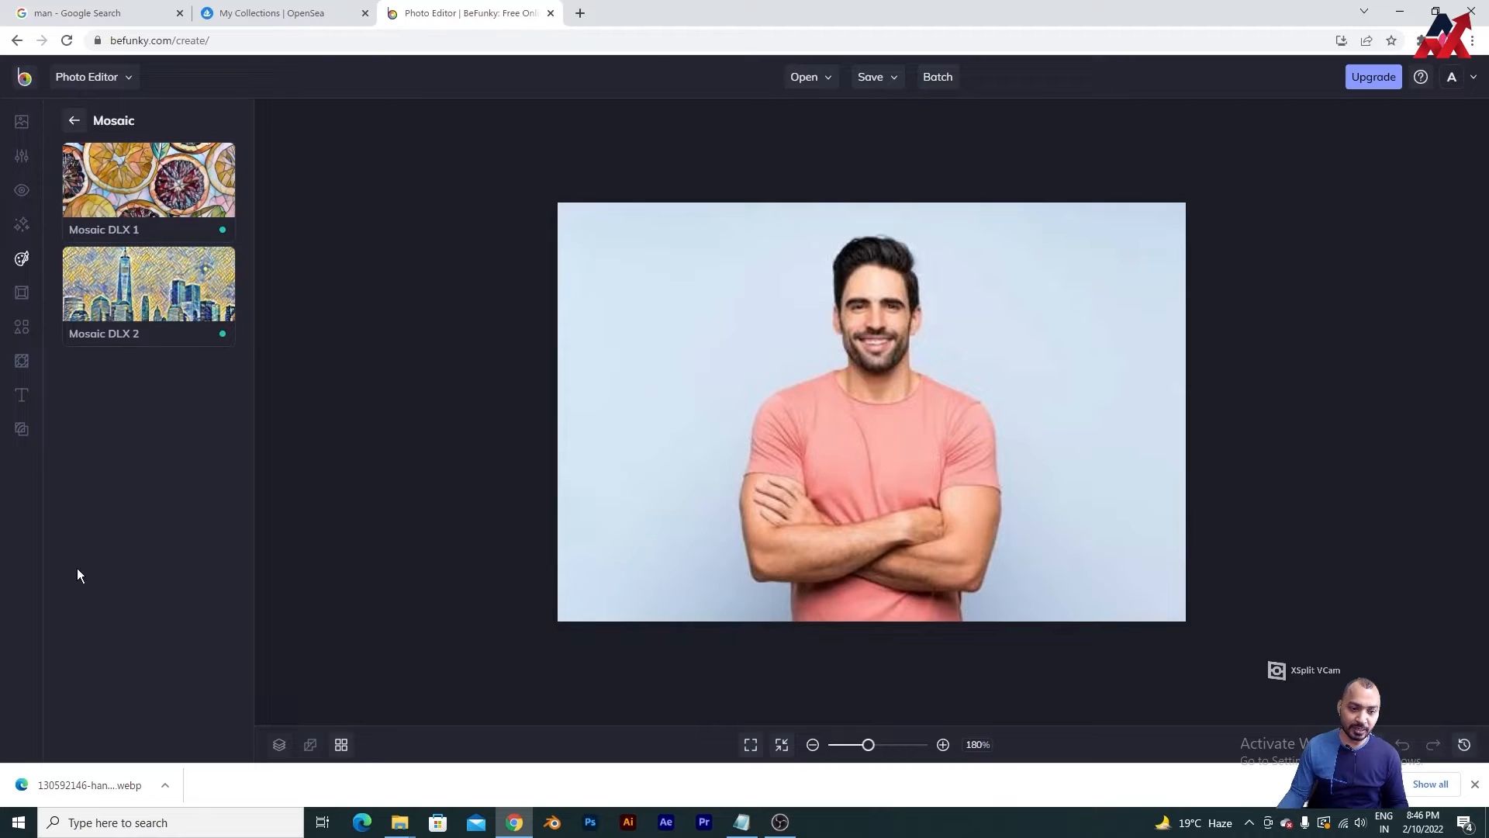
pyautogui.click(161, 295)
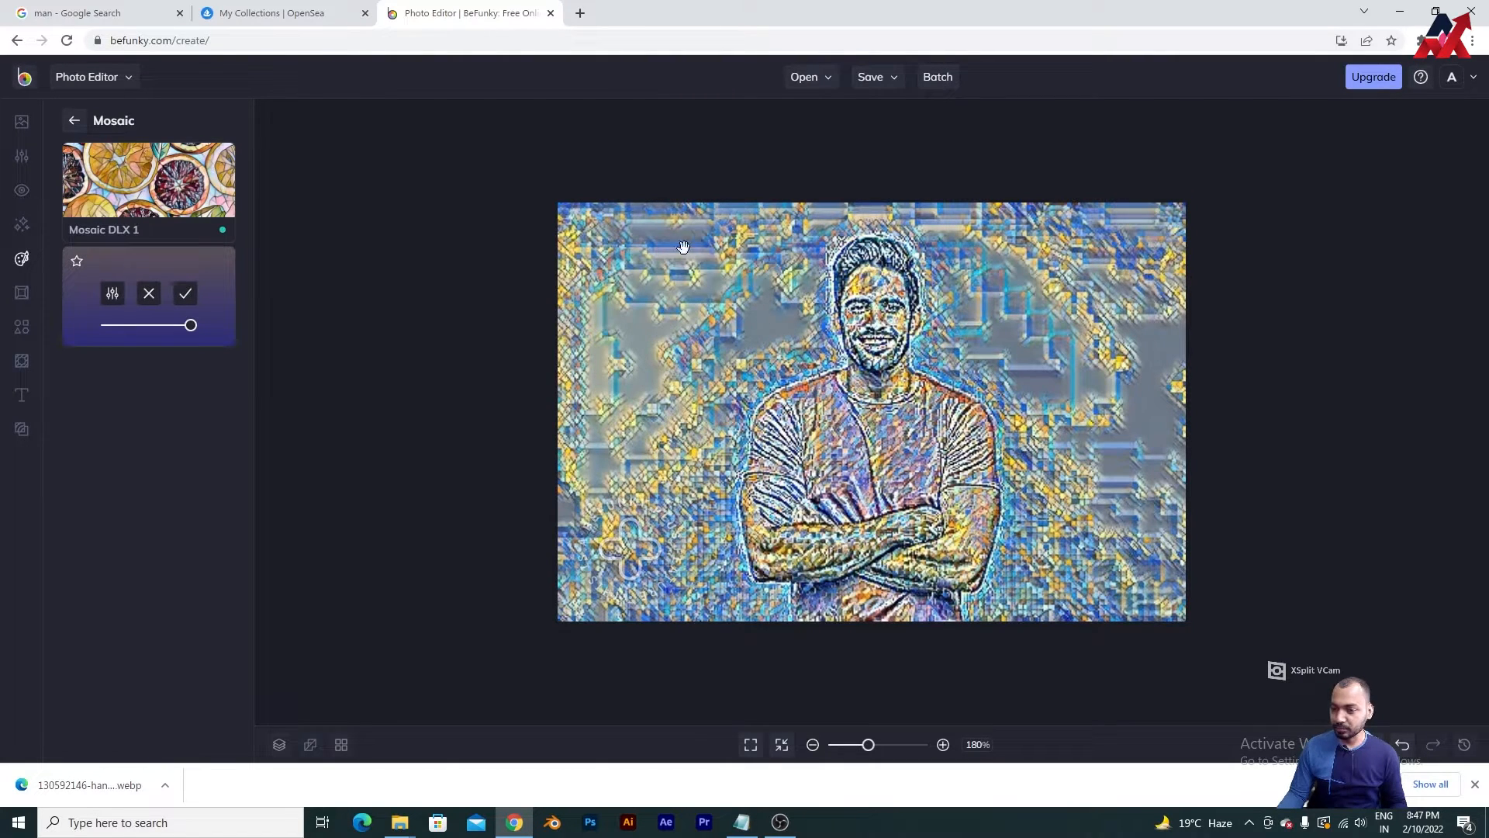
pyautogui.click(97, 202)
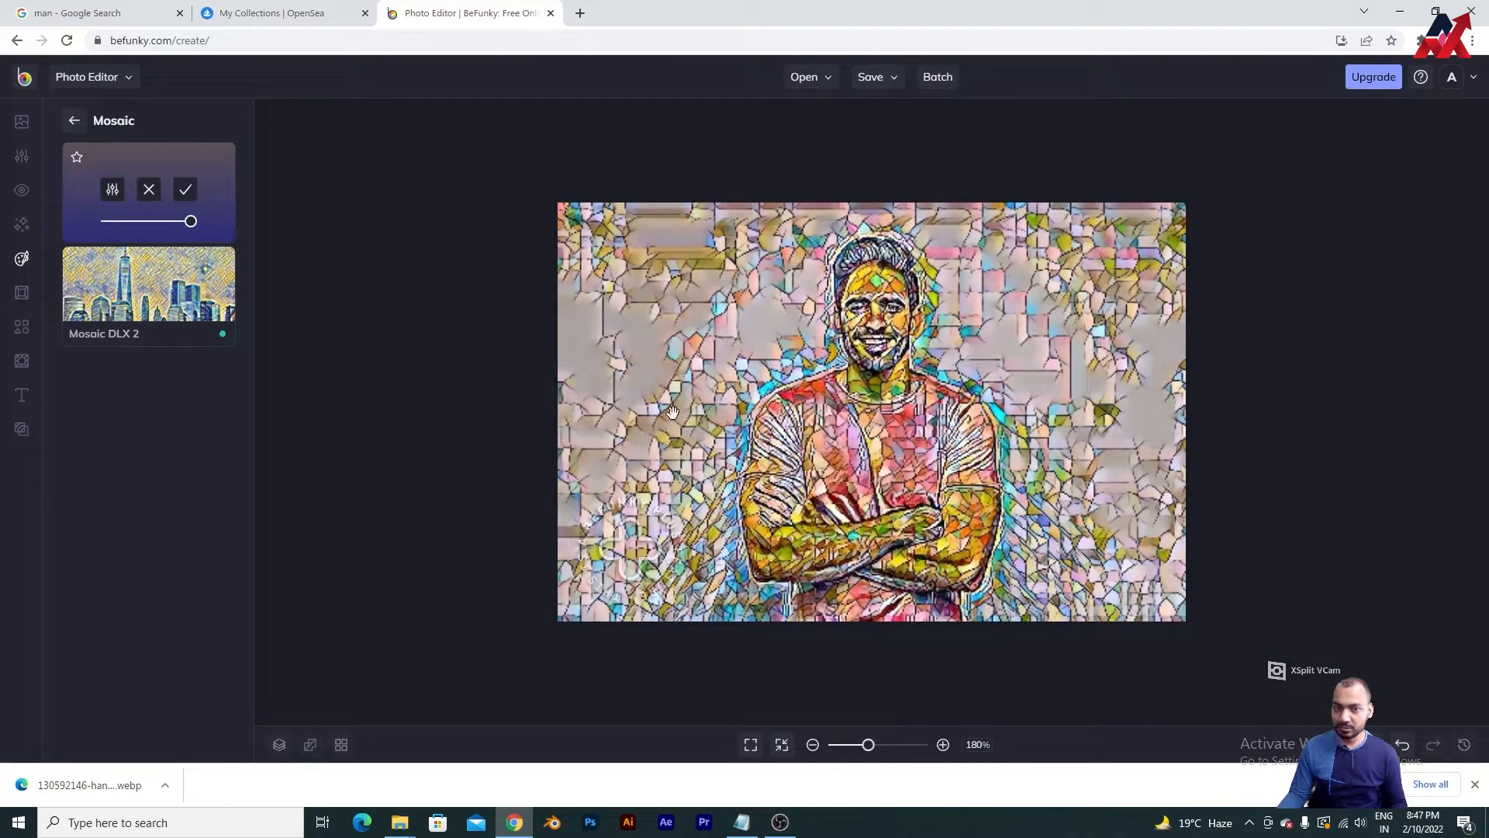
pyautogui.click(75, 122)
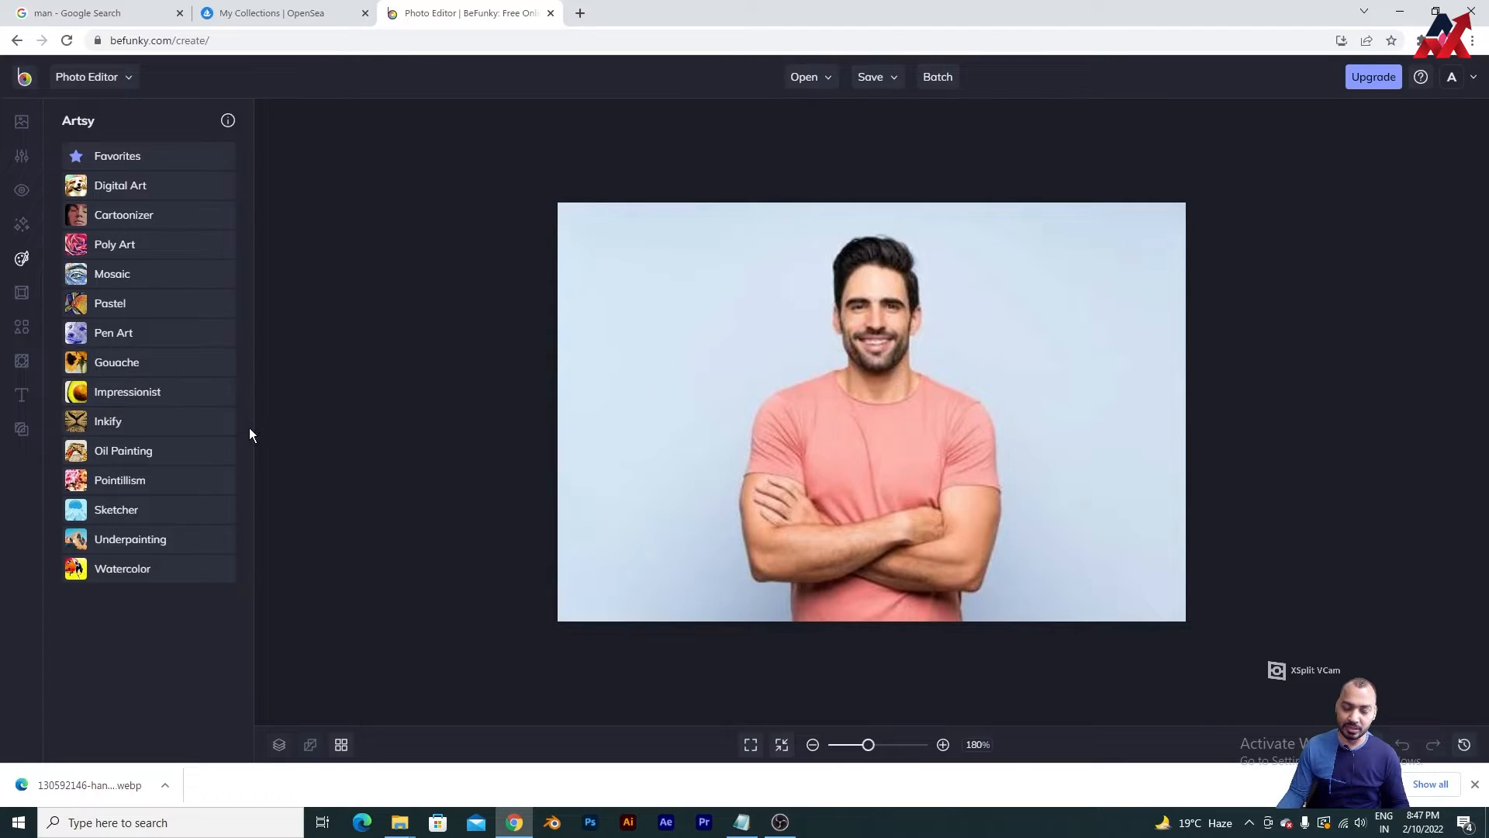
# Step: Try the Sketcher 3 effect on the photo with a halftone size of 11, and cancel it
pyautogui.click(141, 512)
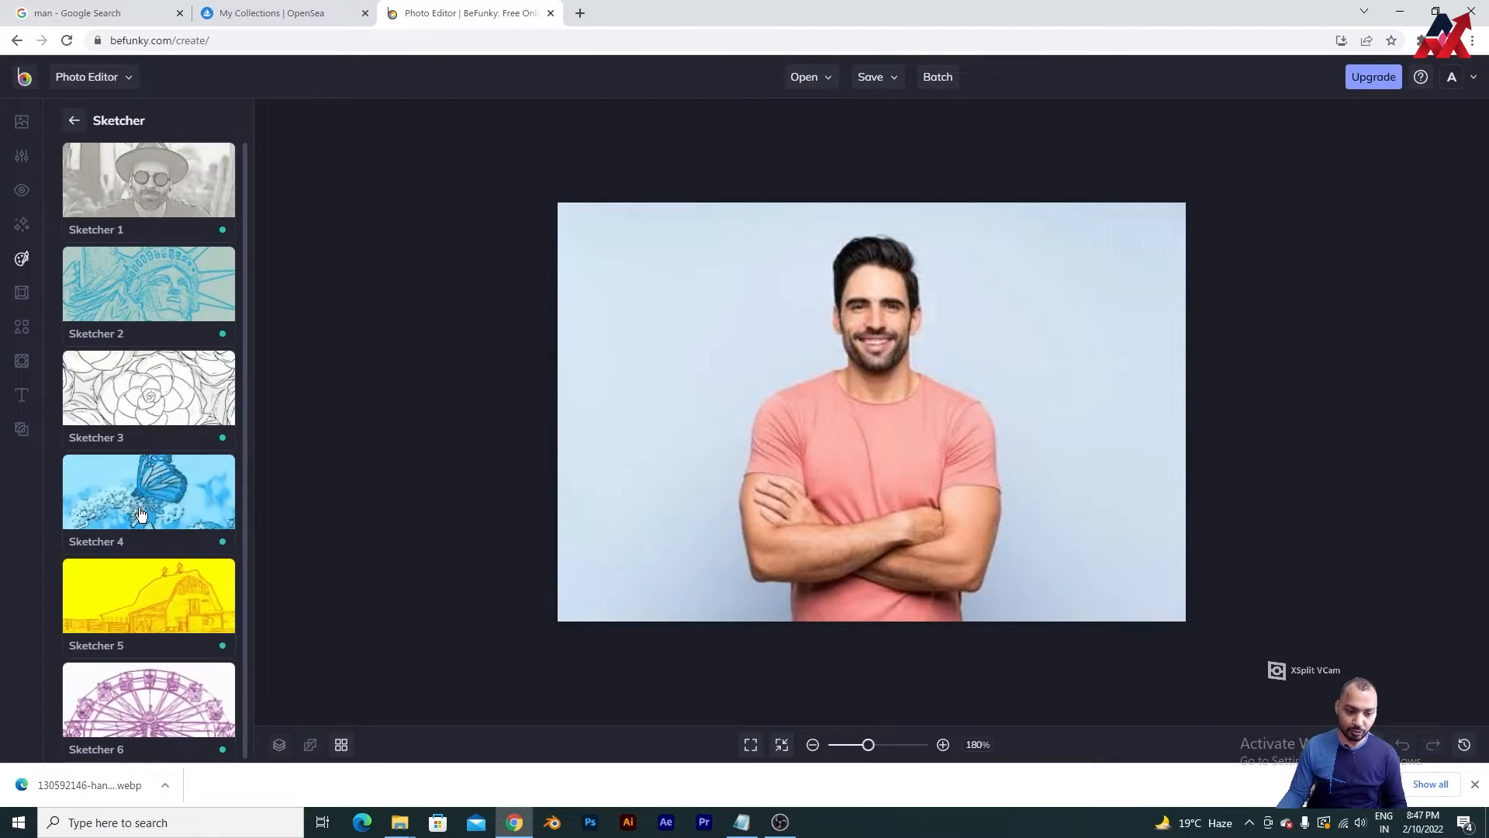
pyautogui.click(174, 399)
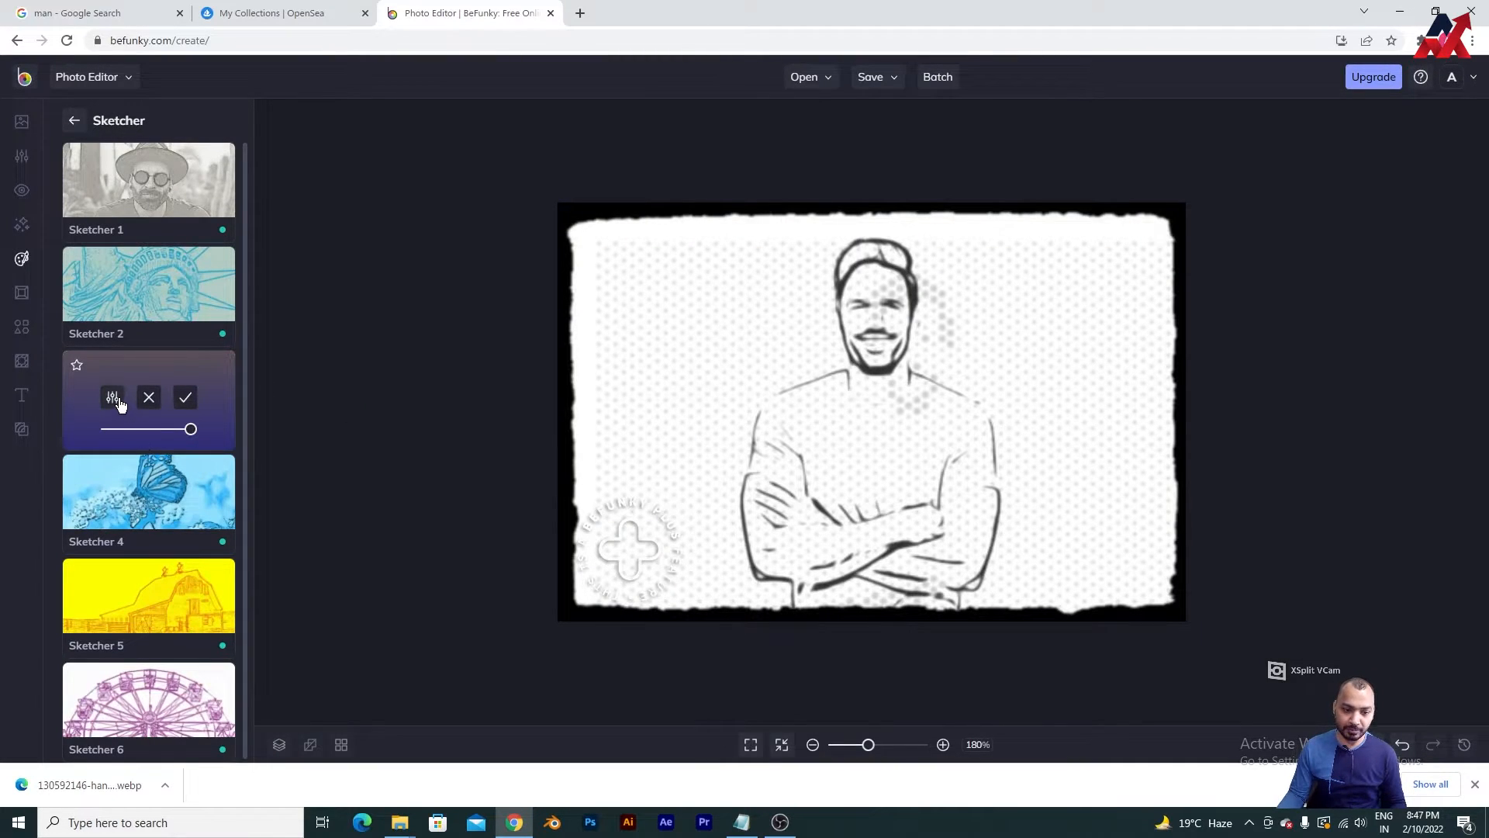
pyautogui.click(114, 399)
pyautogui.moveTo(94, 320); pyautogui.dragTo(121, 318)
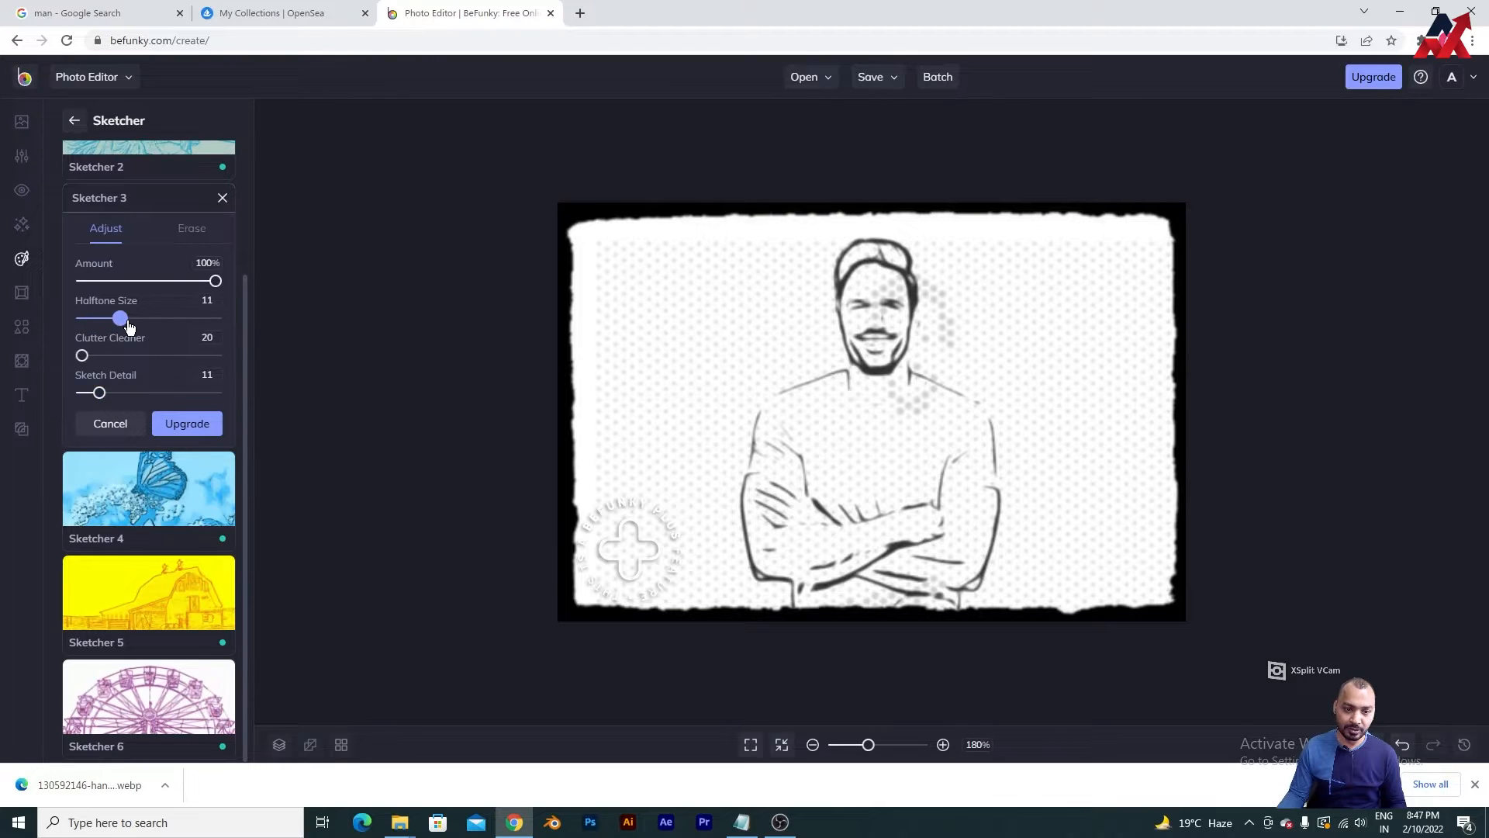
pyautogui.press('Escape')
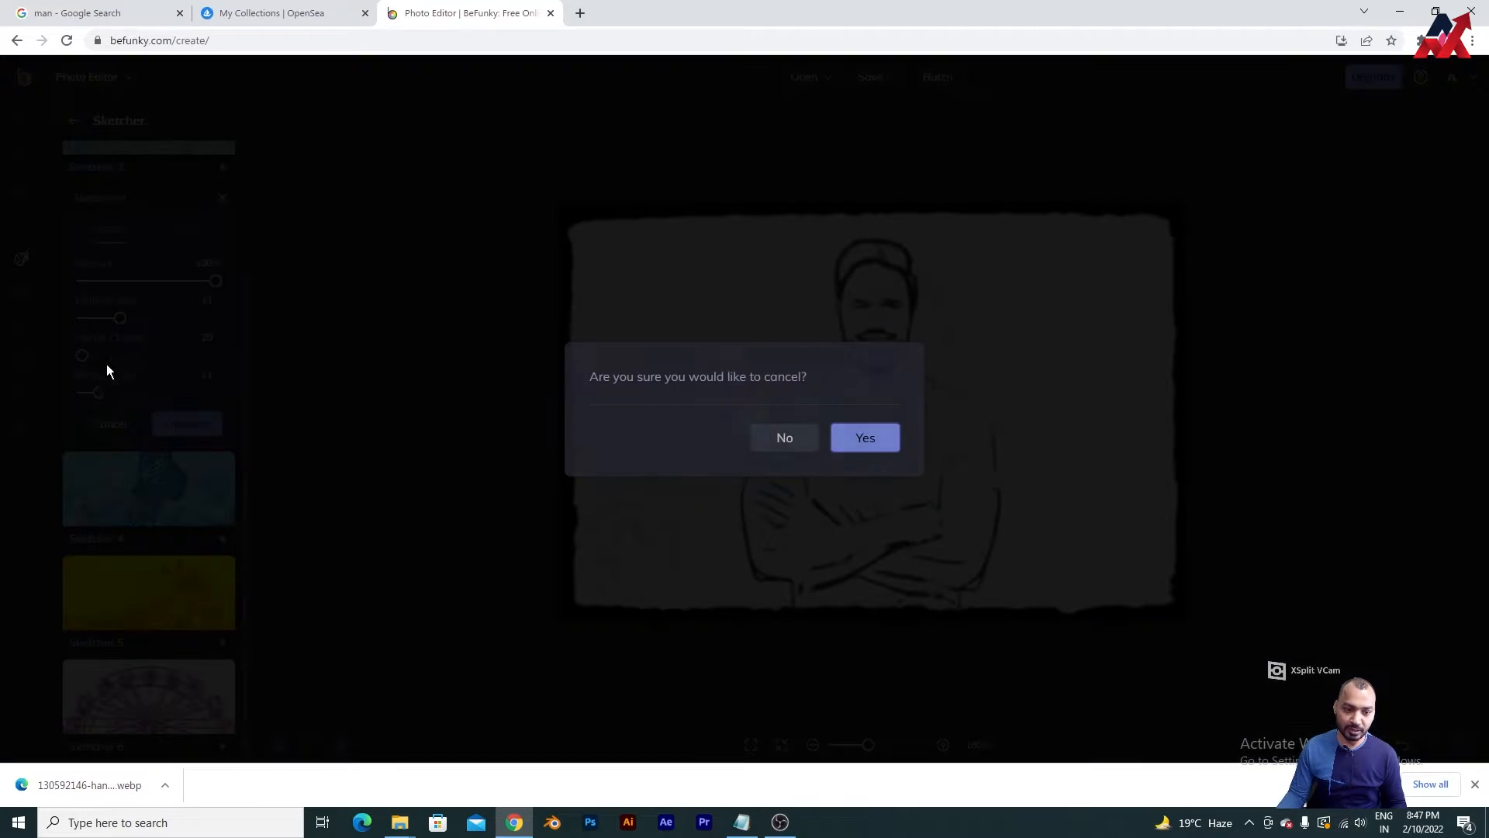
pyautogui.click(785, 439)
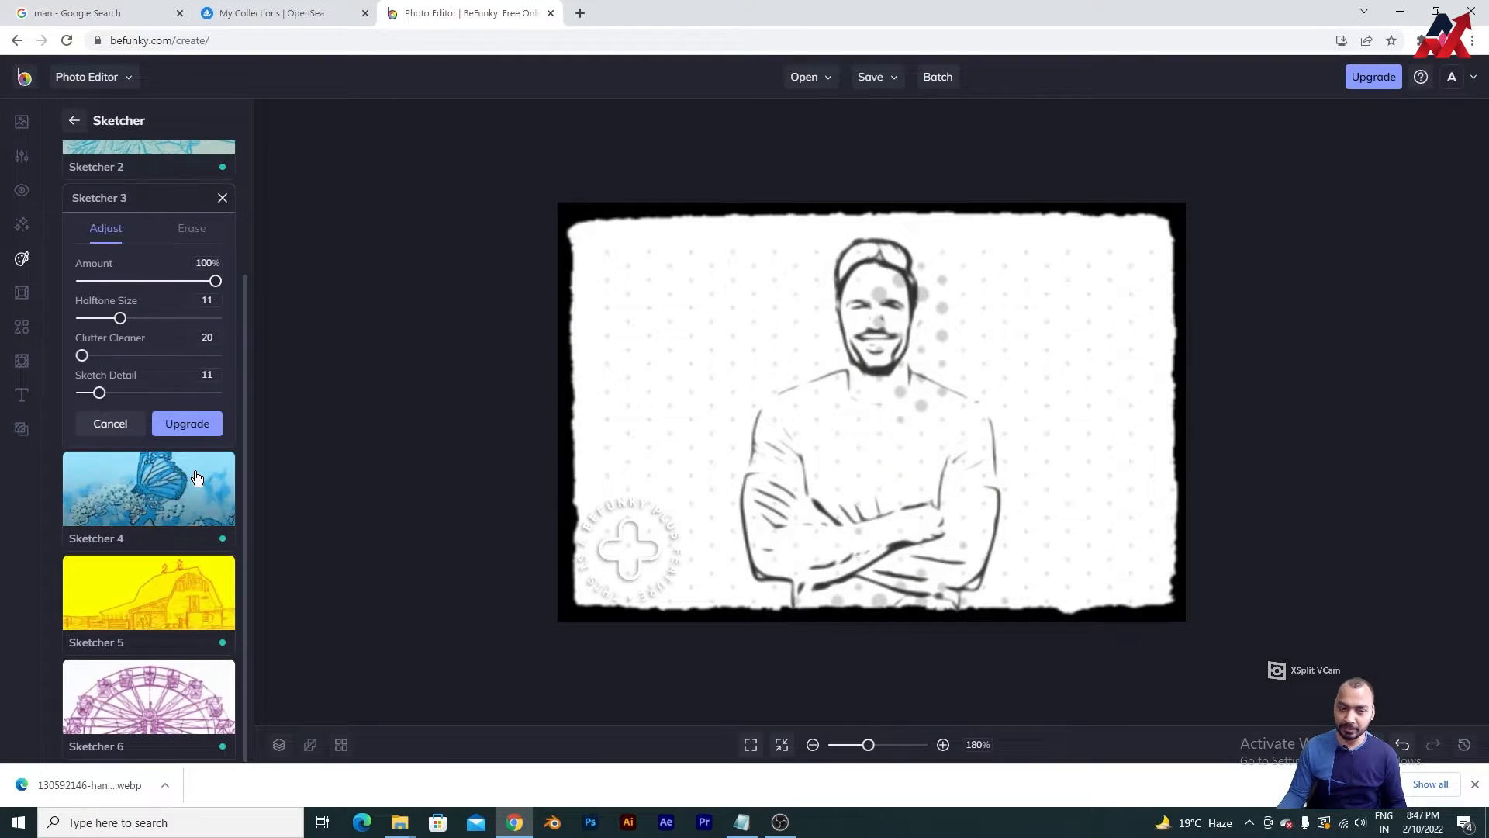
pyautogui.click(108, 424)
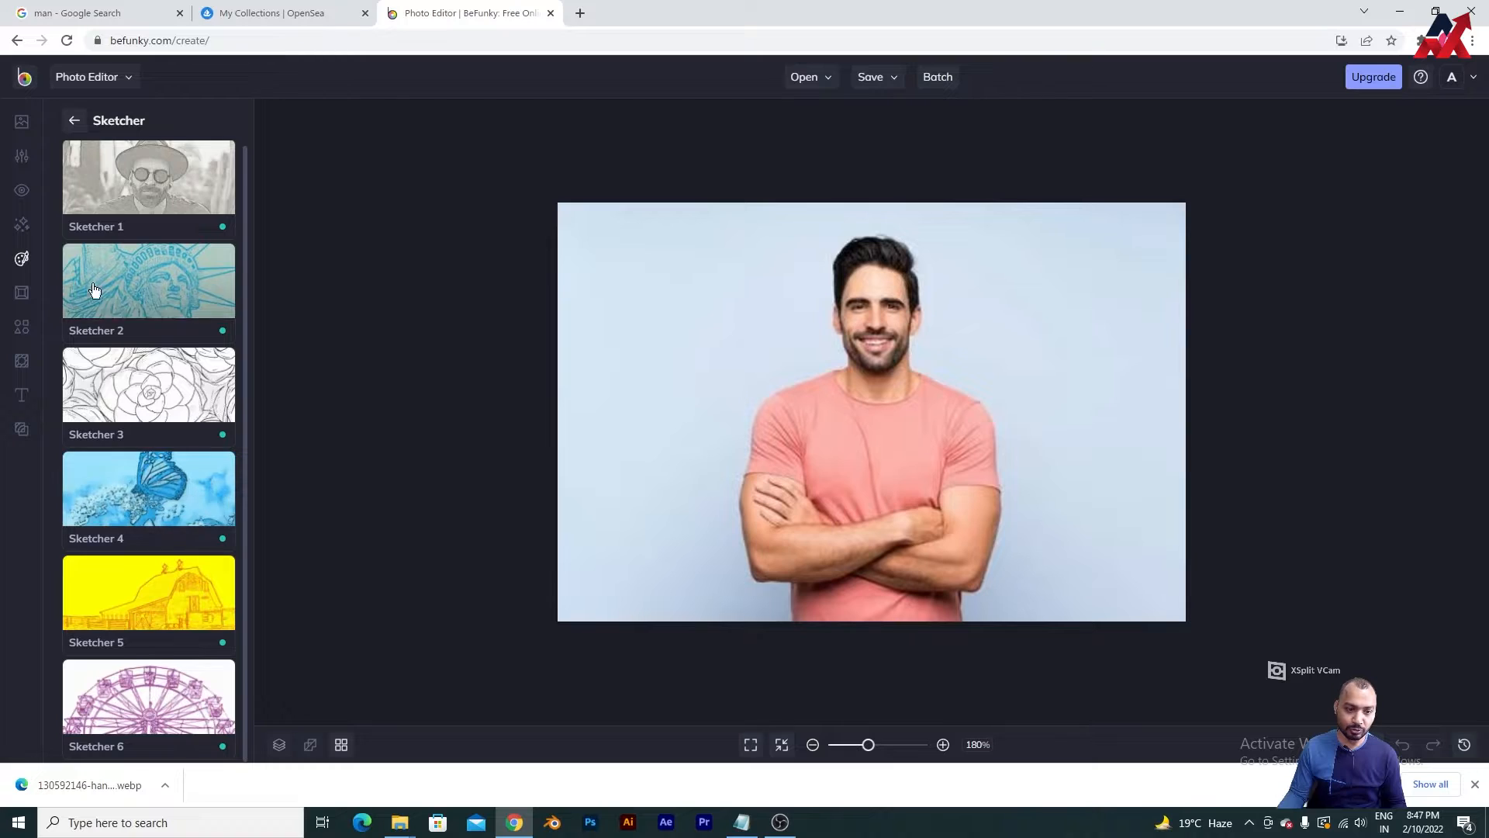
# Step: Try the Pen Art DLX 2 and Pen Art DLX 1 effects on the photo, and return to the Artsy effect list
pyautogui.click(21, 261)
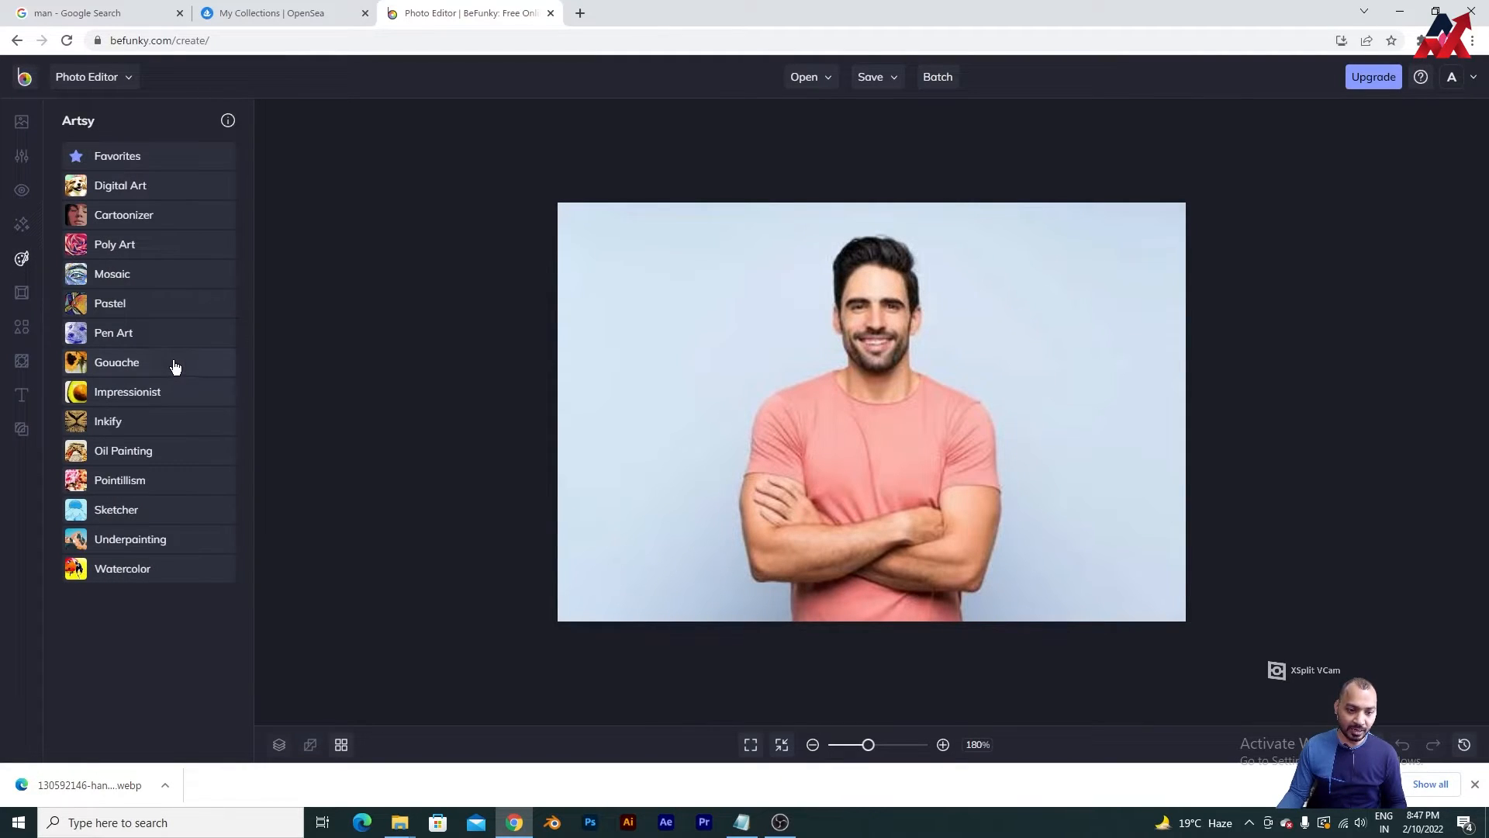
pyautogui.click(160, 335)
pyautogui.click(145, 280)
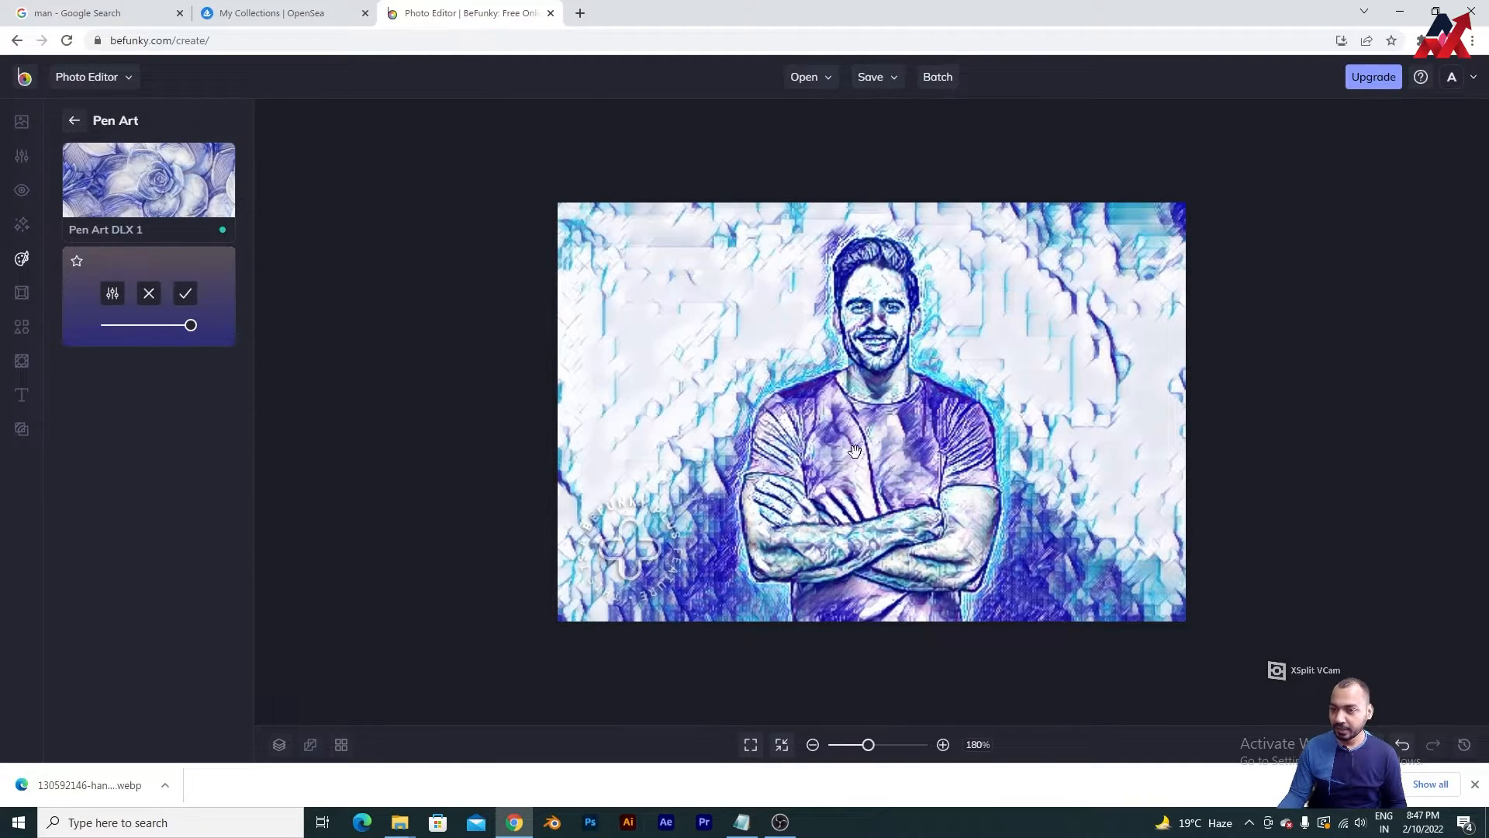
pyautogui.click(149, 296)
pyautogui.click(143, 211)
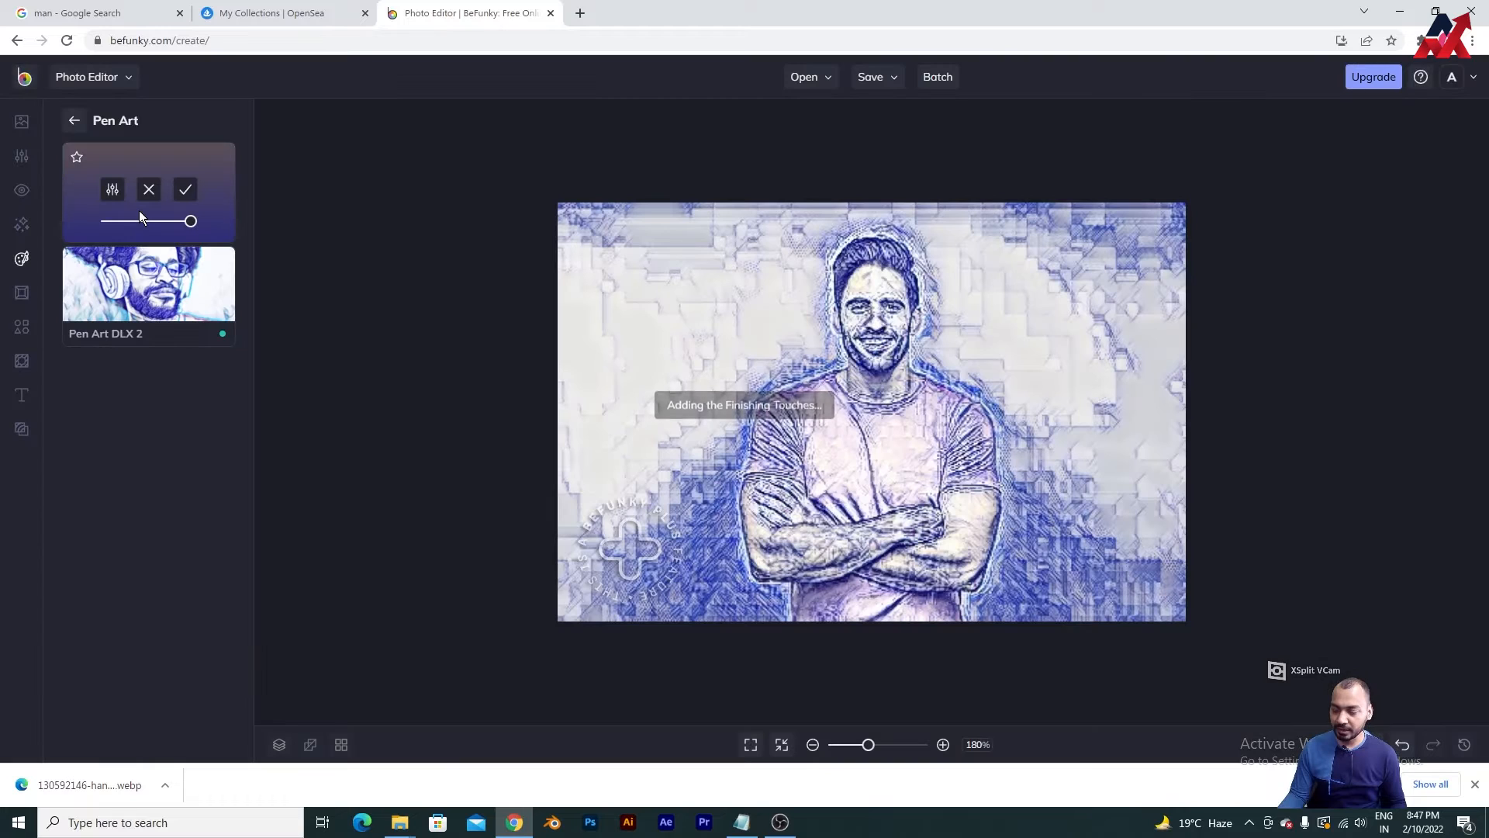
pyautogui.click(28, 262)
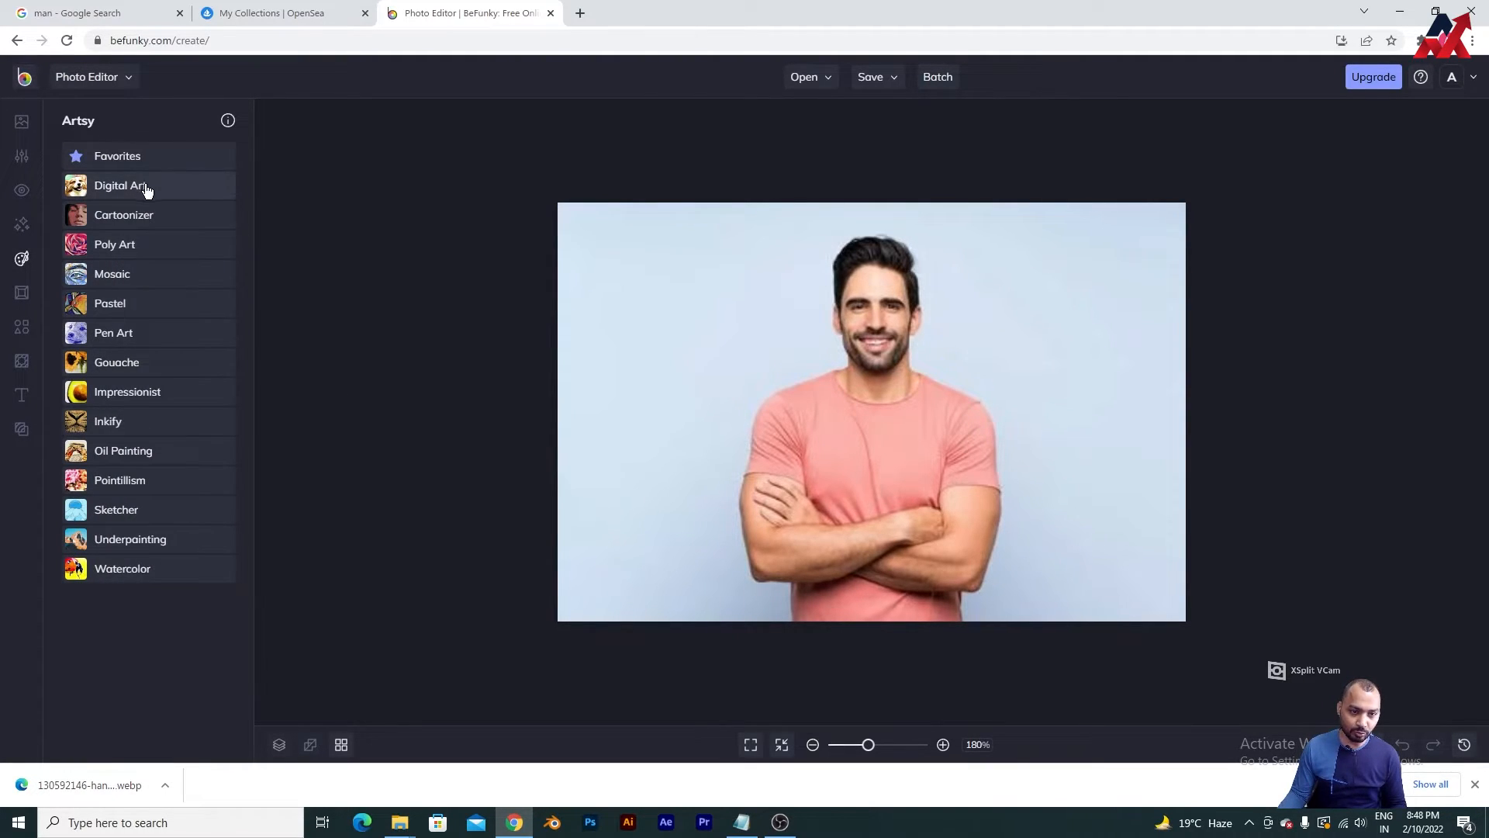
# Step: Preview the Watercolor DLX 3 effect on the photo and close the browser's download bar
pyautogui.click(160, 571)
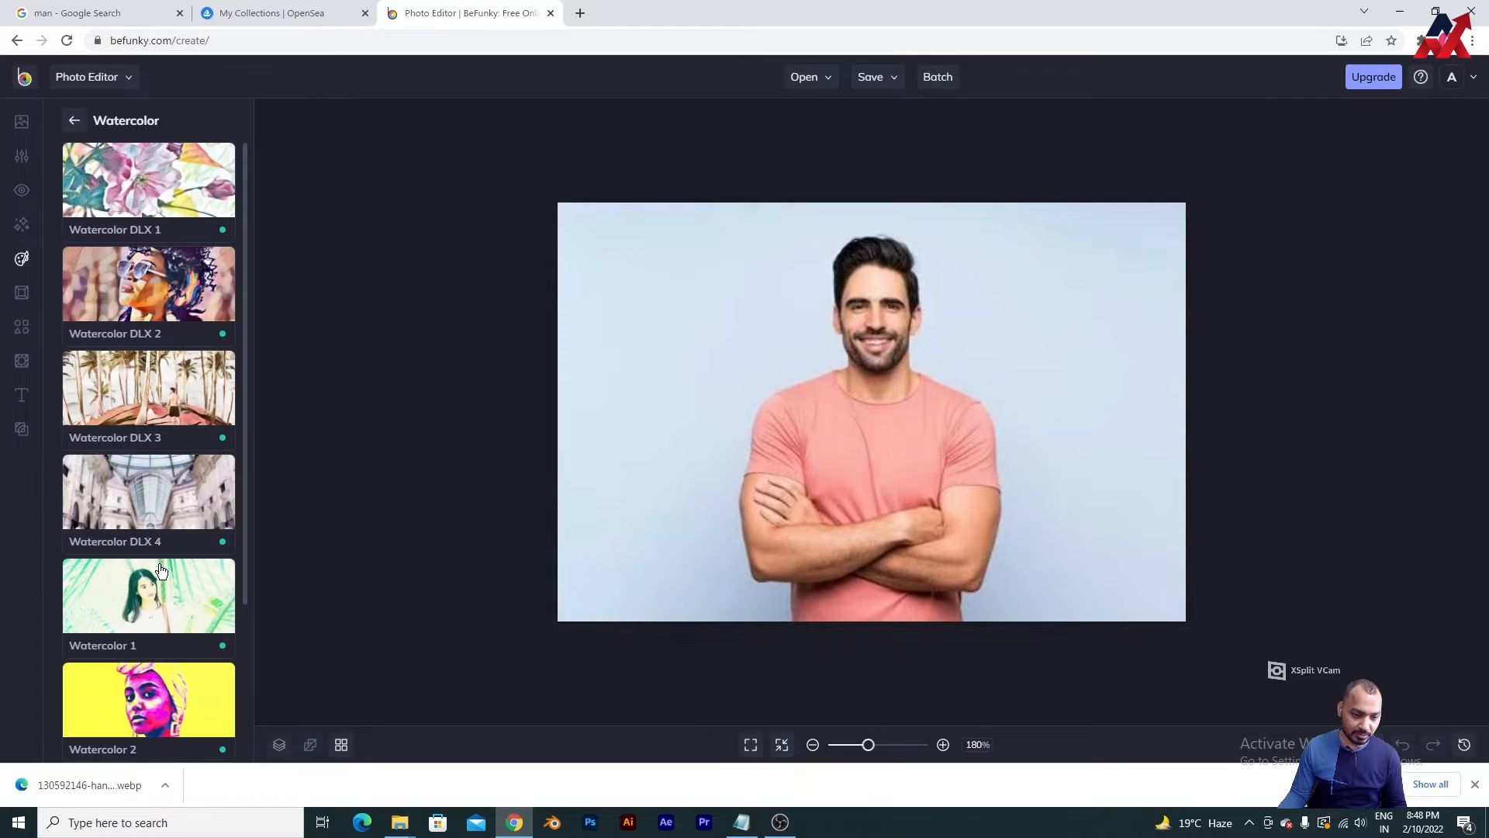
pyautogui.click(198, 415)
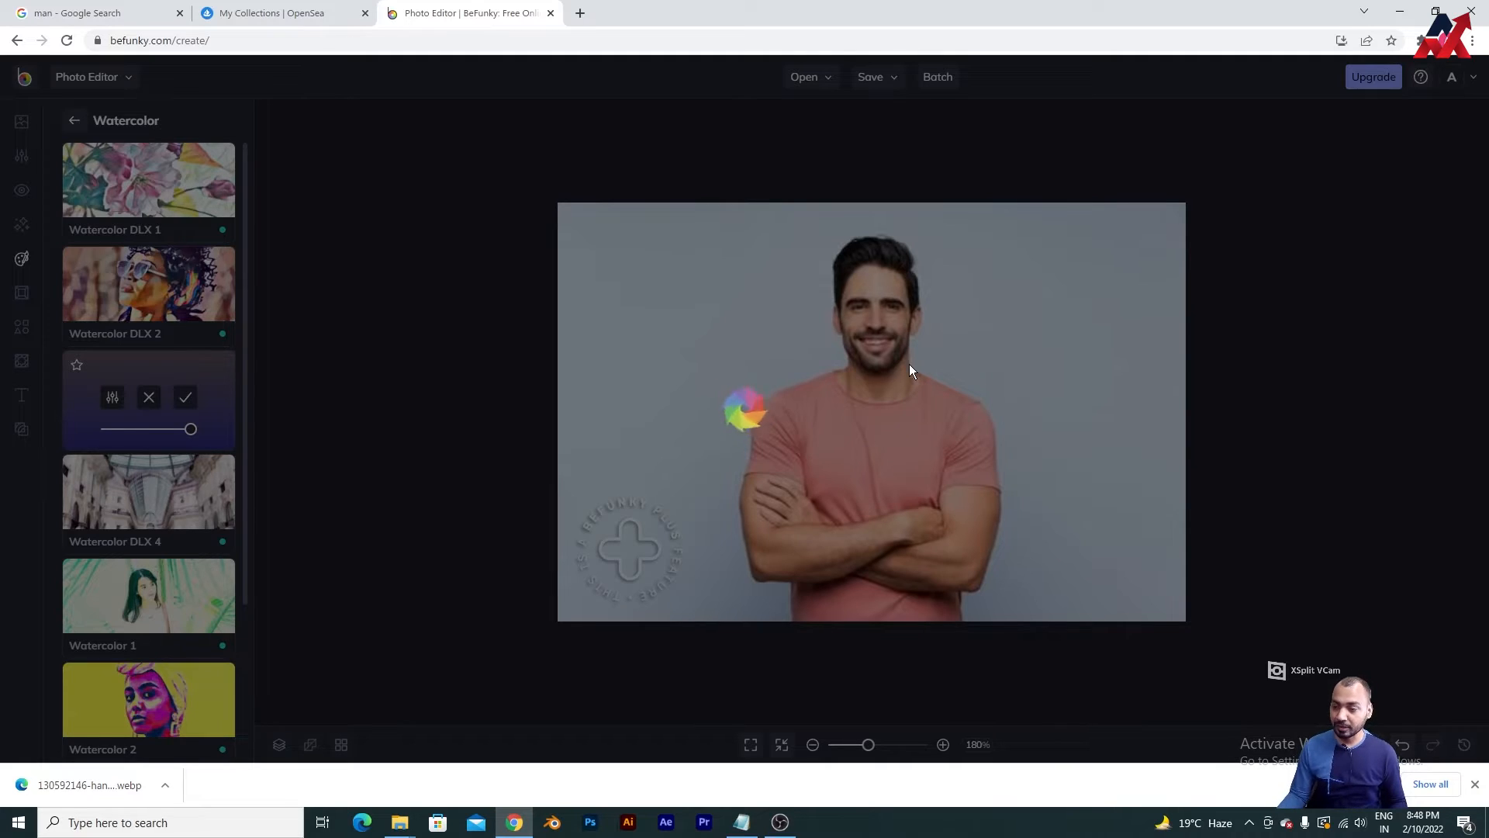
pyautogui.click(1475, 785)
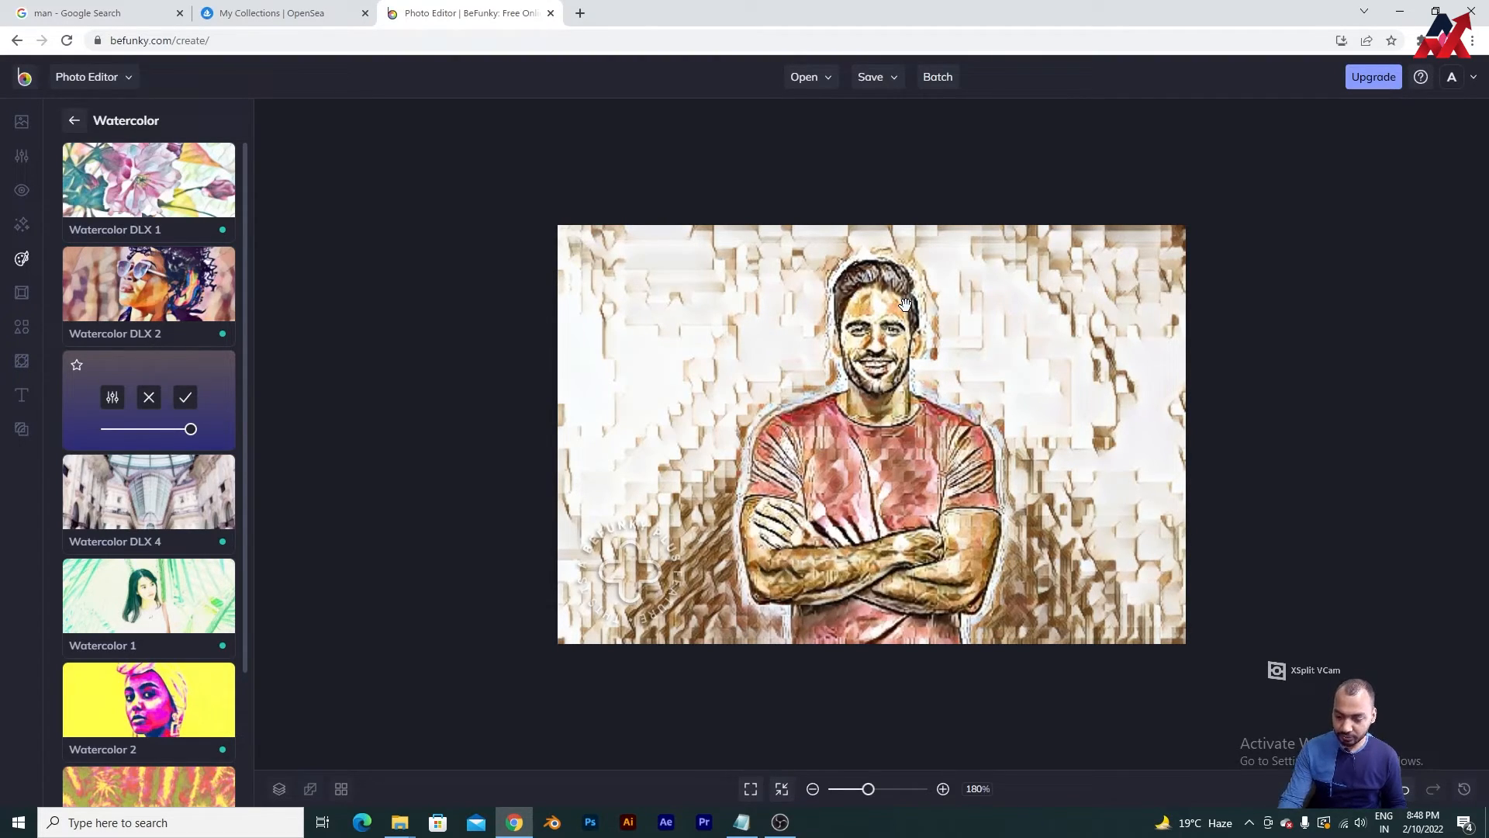
# Step: Switch to Photoshop, create a 1920 x 1080 px document from the Clipboard preset, and paste the screenshot of the effect preview
pyautogui.click(591, 824)
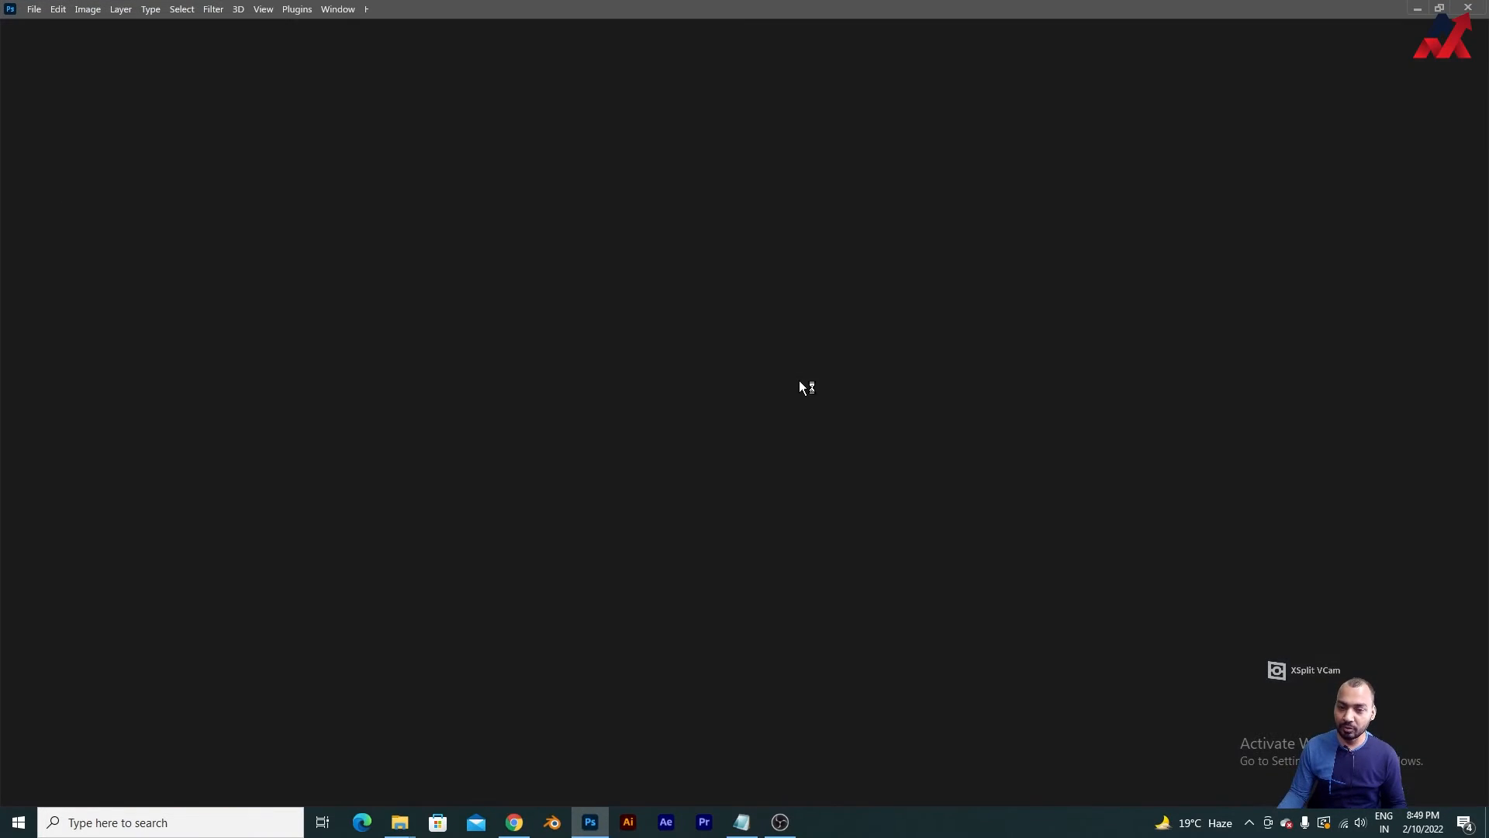
pyautogui.hotkey('ctrl', 'n')
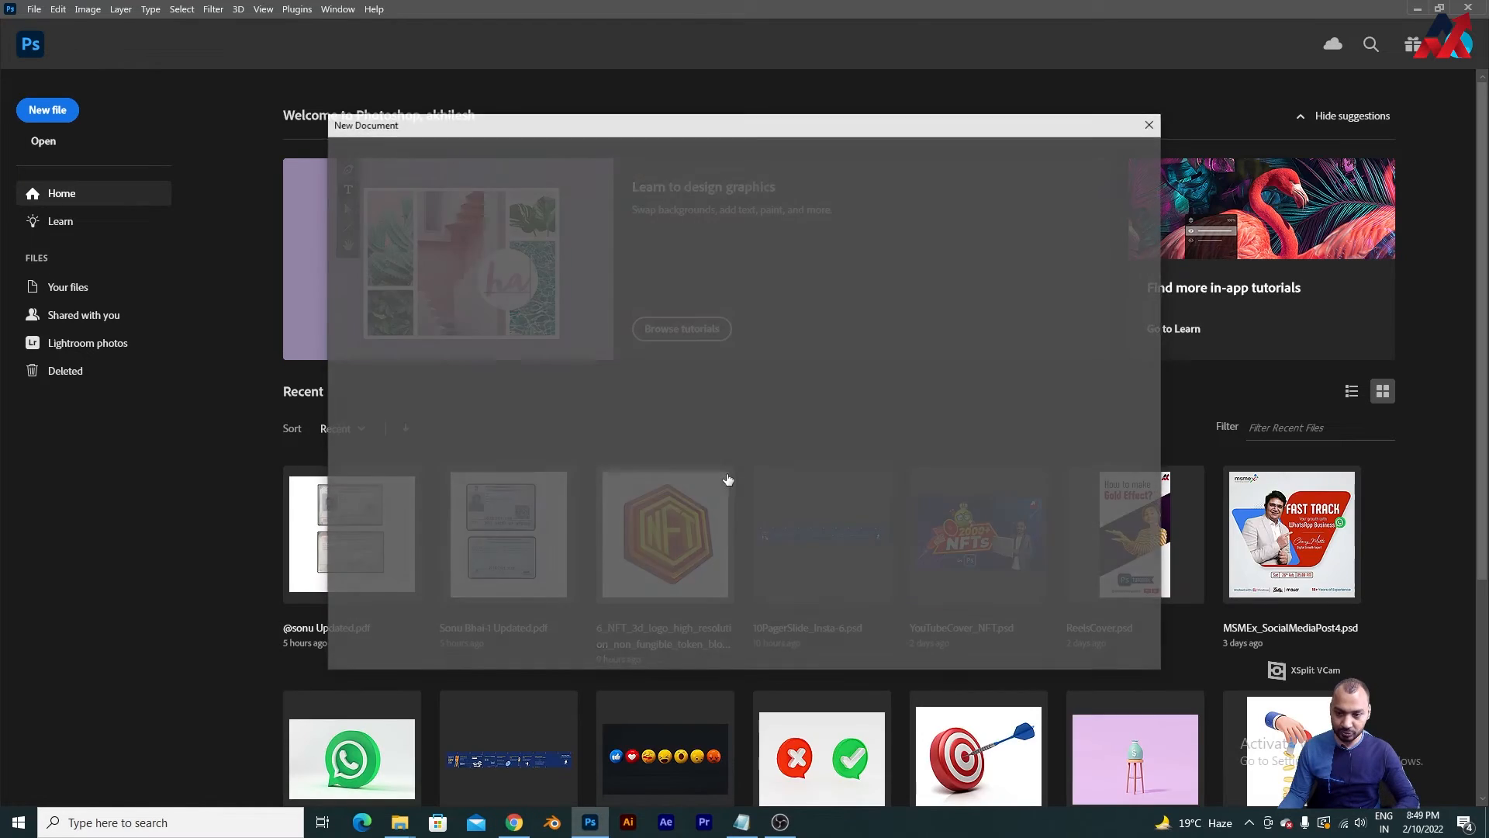
pyautogui.click(1051, 636)
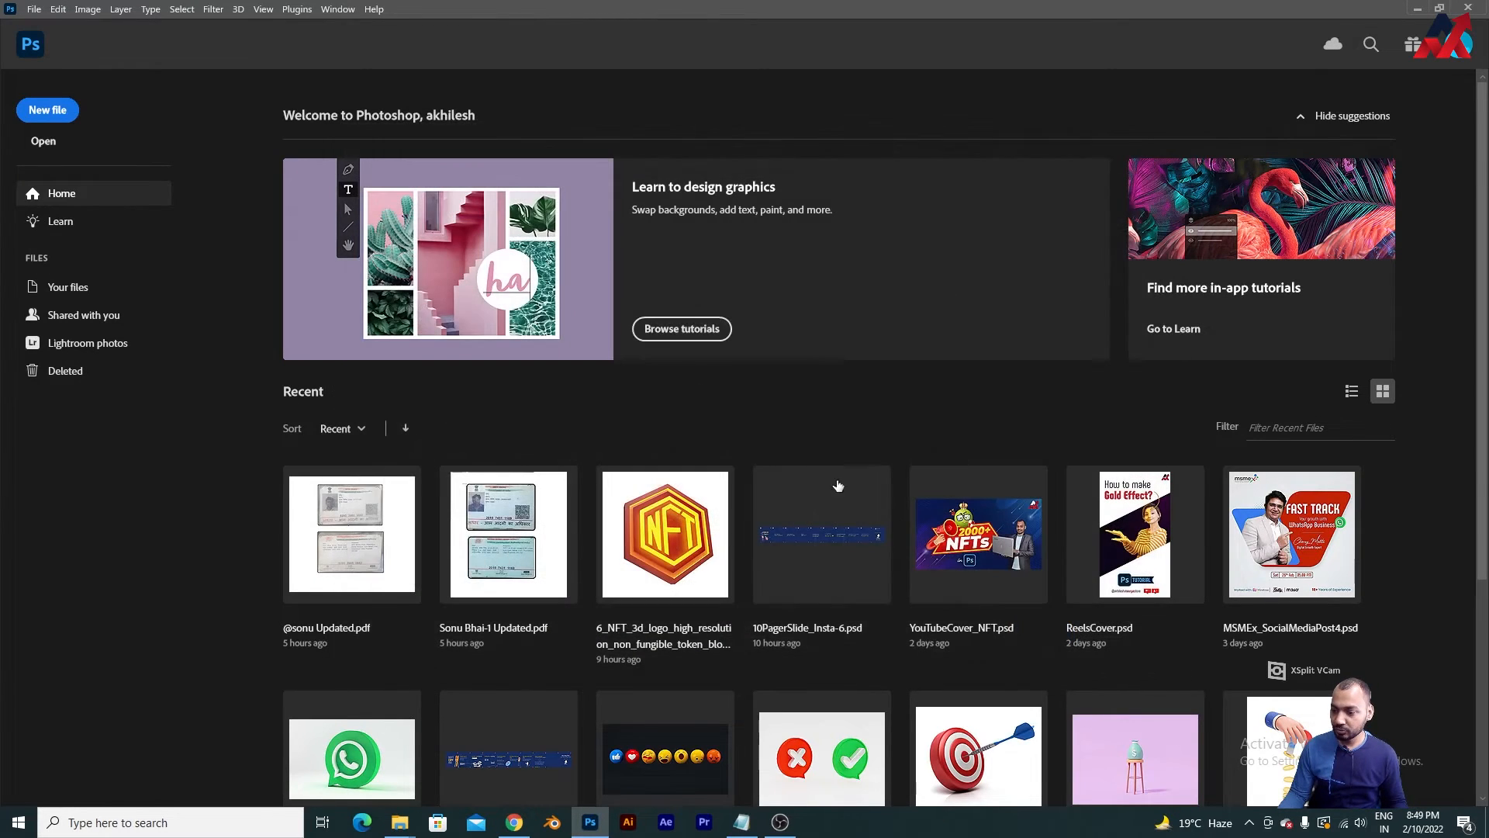
pyautogui.hotkey('ctrl', 'v')
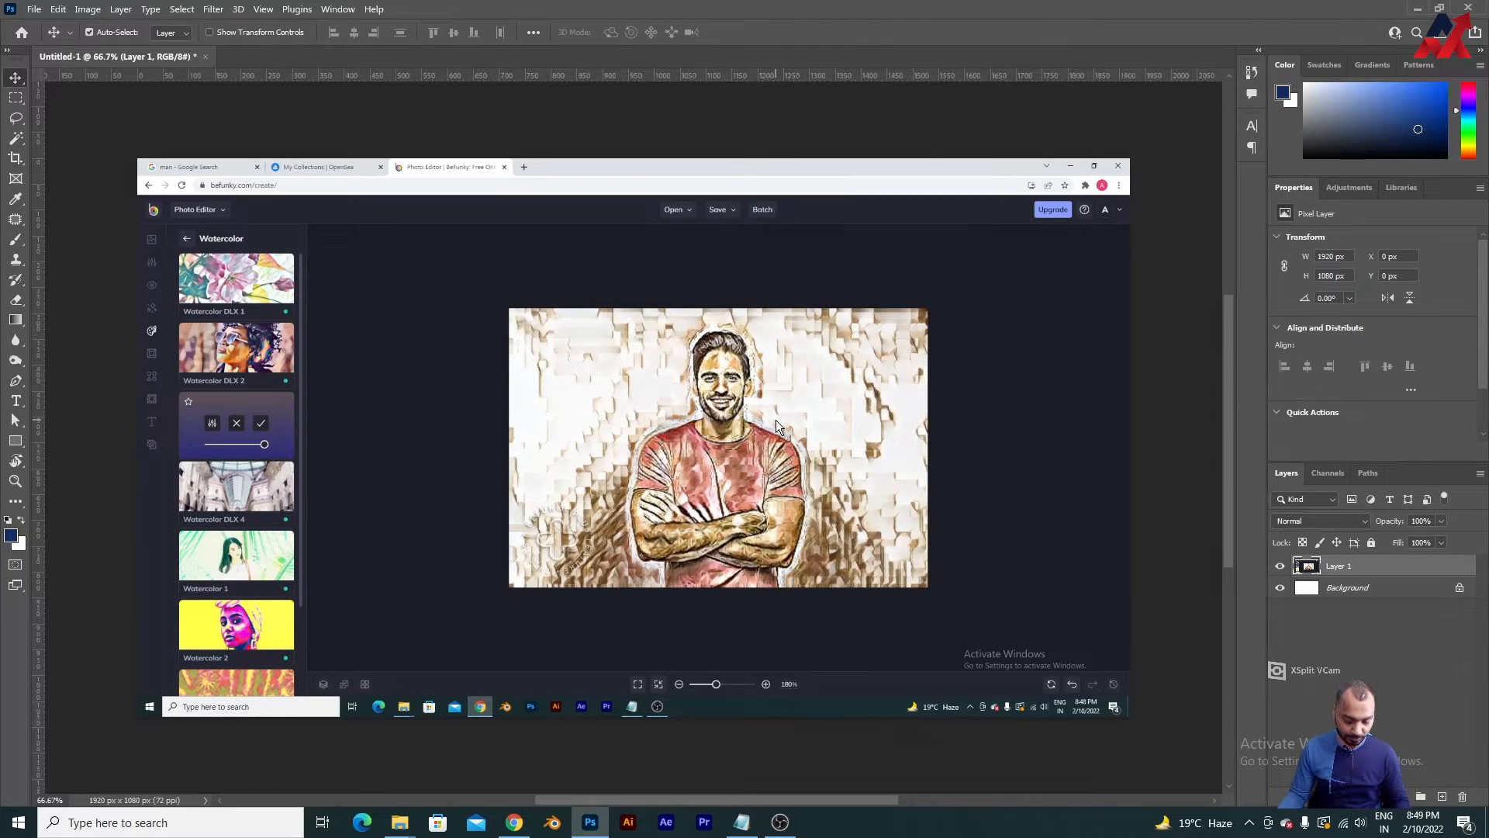
# Step: Crop the pasted screenshot to the man's portrait, about 456 by 534 px, and check its Image Size settings
pyautogui.press('c')
pyautogui.moveTo(134, 450); pyautogui.dragTo(515, 450)
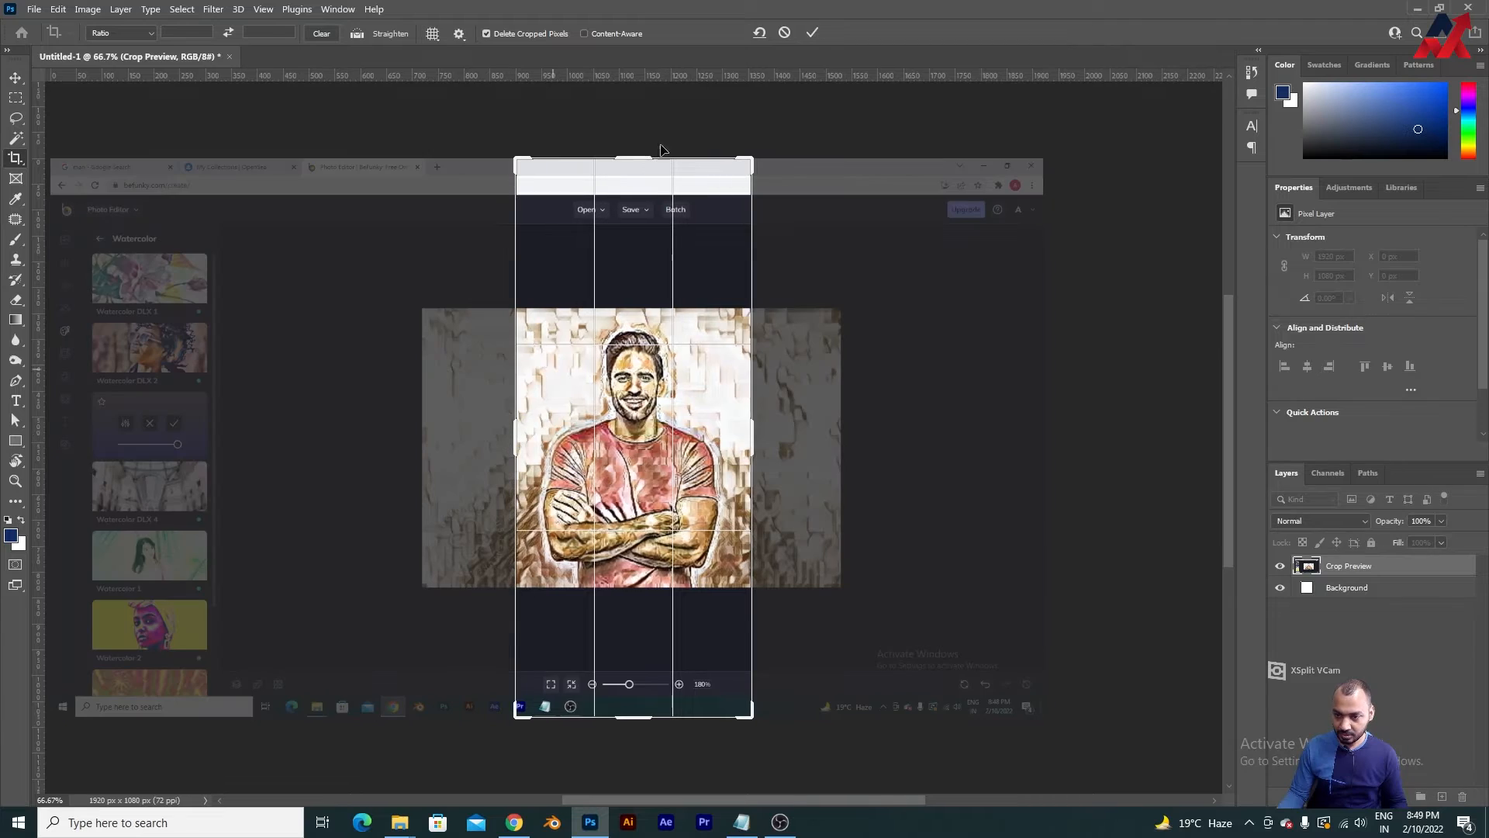
pyautogui.moveTo(660, 147); pyautogui.dragTo(647, 231)
pyautogui.moveTo(647, 645); pyautogui.dragTo(654, 577)
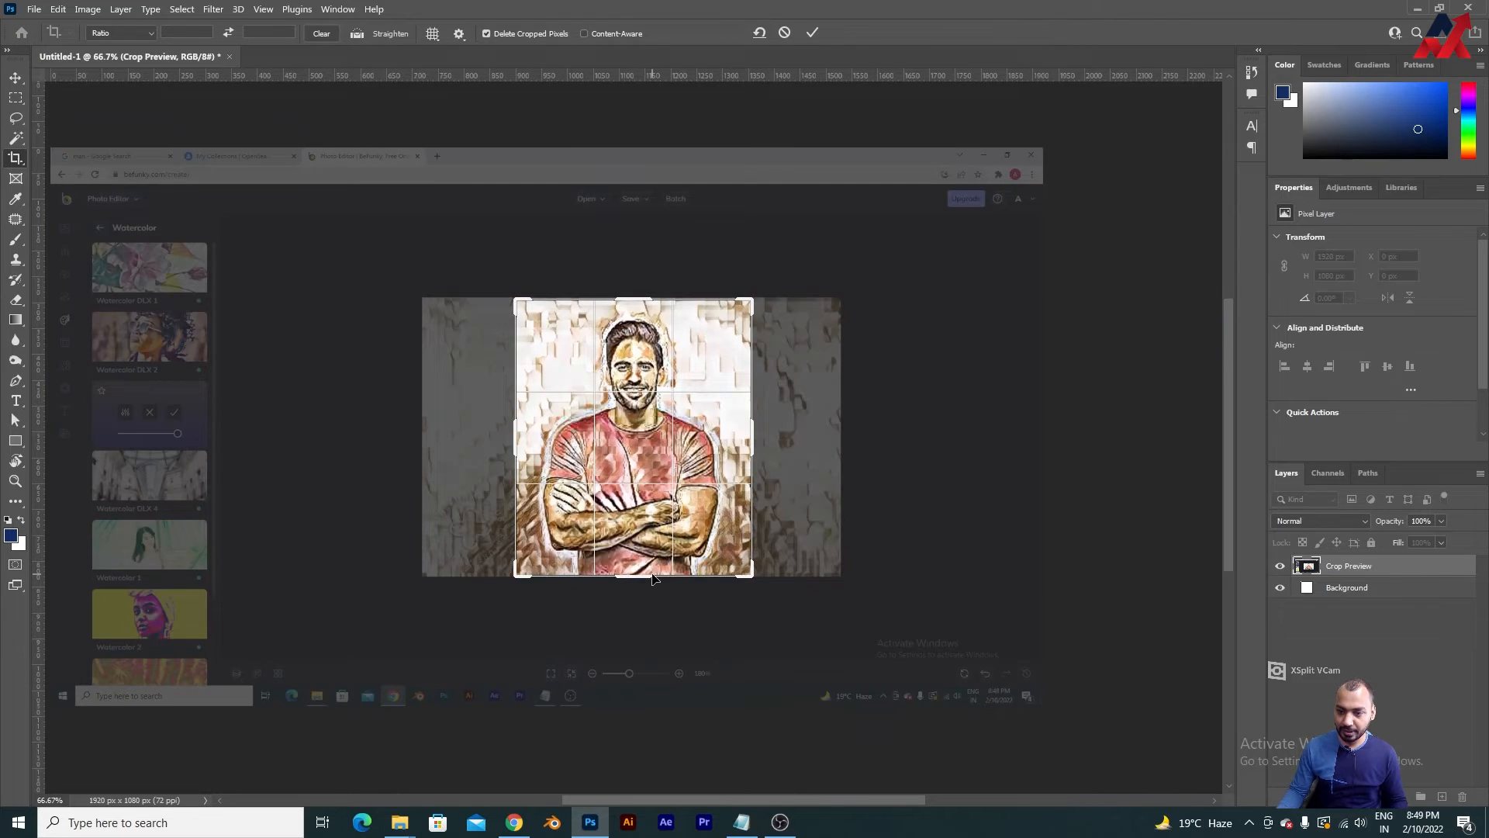
pyautogui.press('Return')
pyautogui.press('v')
pyautogui.hotkey('ctrl', '0')
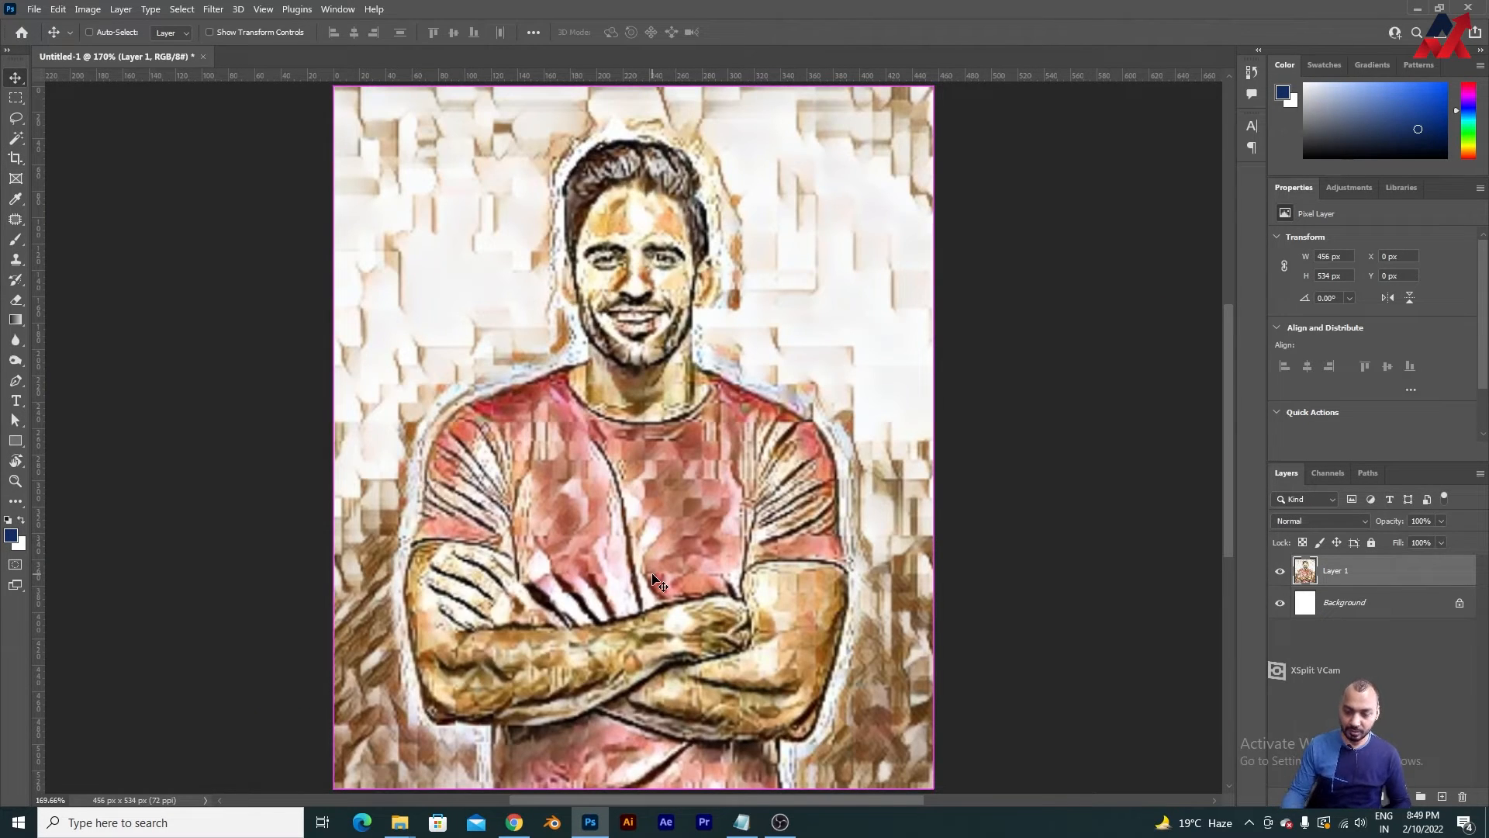
pyautogui.hotkey('ctrl', '1')
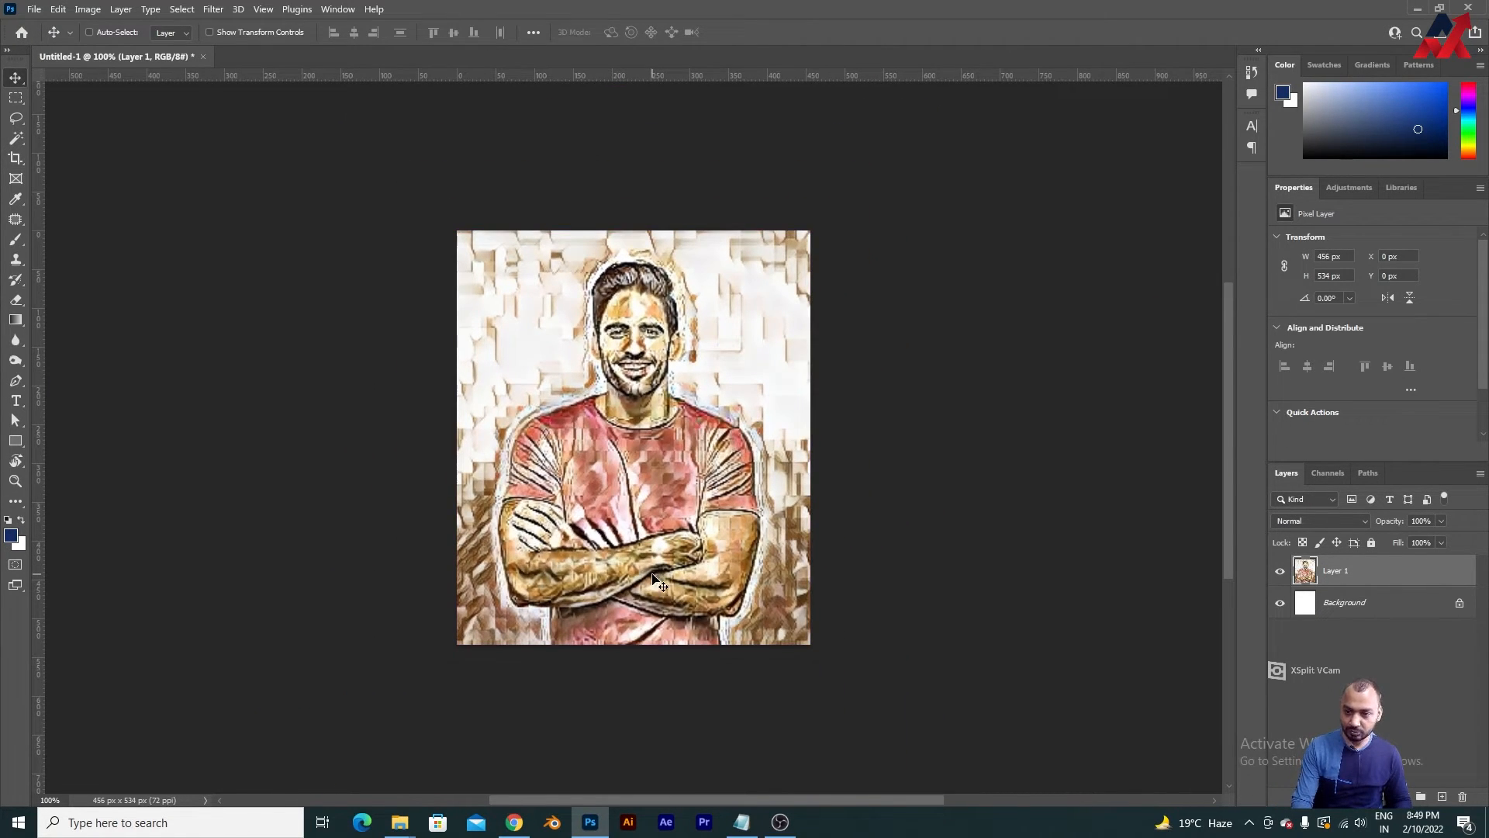
pyautogui.hotkey('alt', 'i')
pyautogui.press('i')
pyautogui.press('Escape')
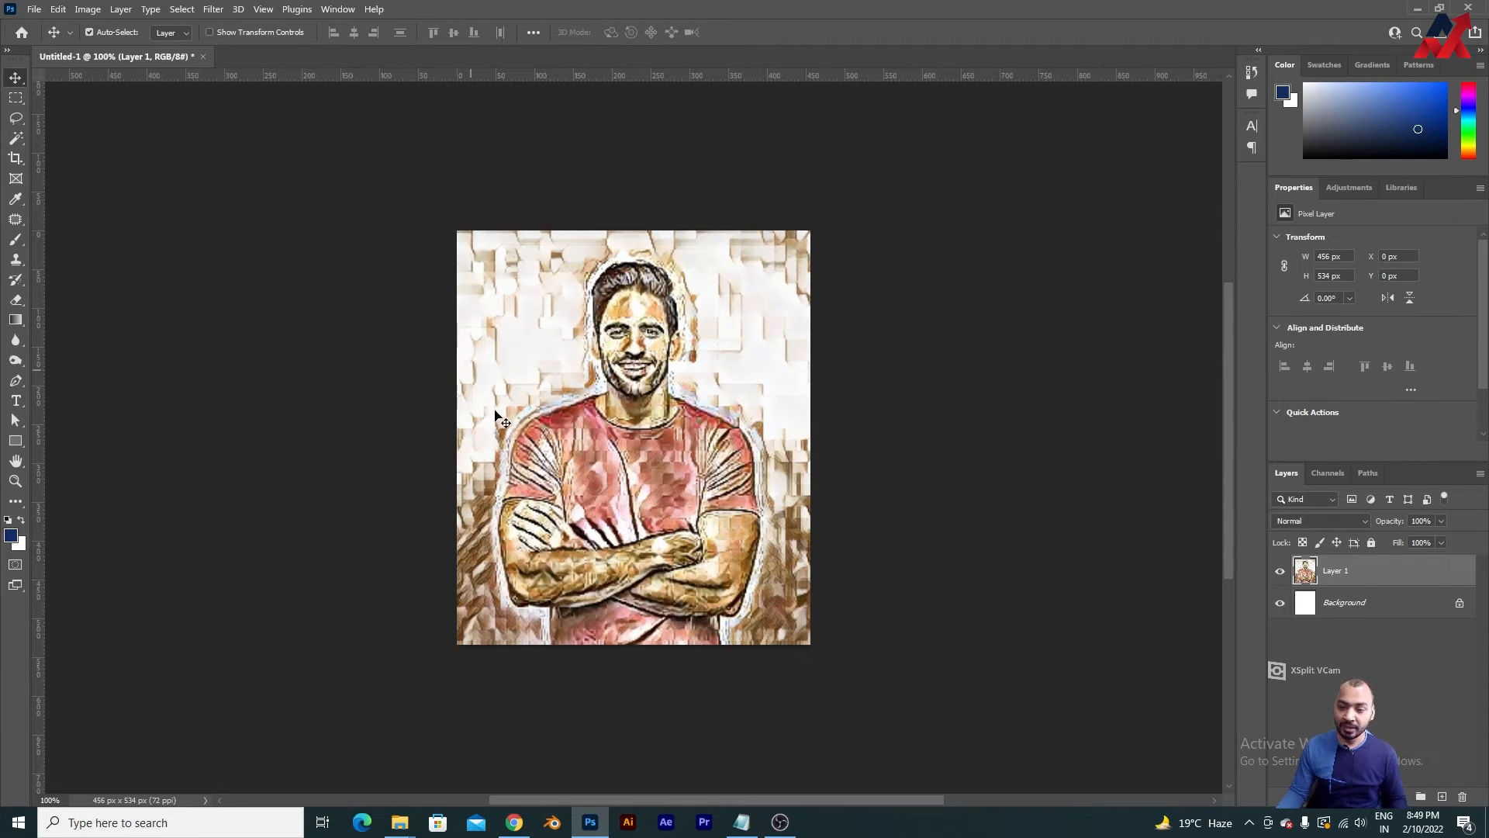
# Step: Create a new document 1080 px wide and 1080 px high at 72 pixels/inch with a white background
pyautogui.hotkey('ctrl', 'n')
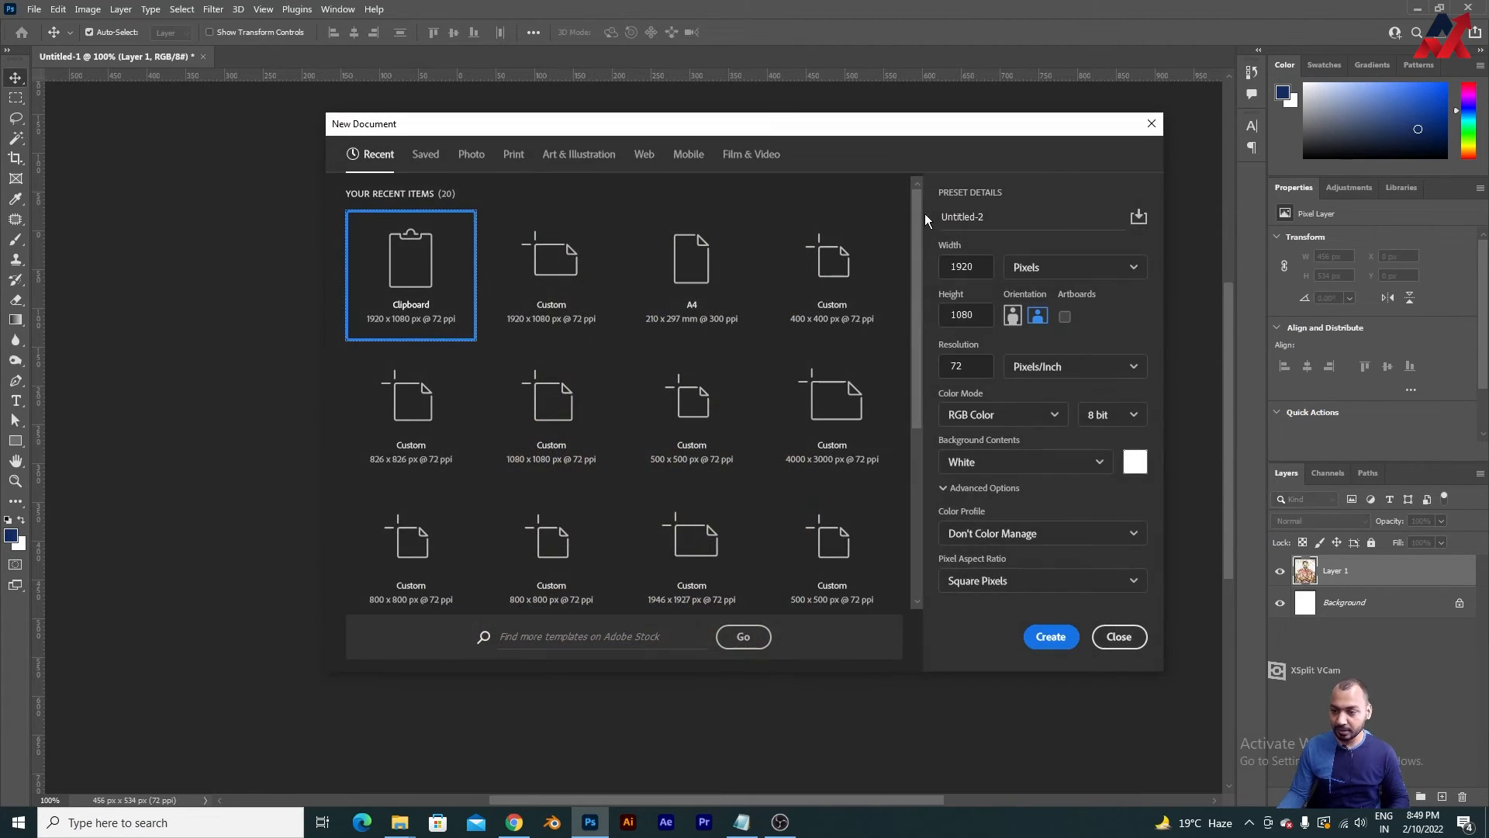
pyautogui.click(966, 266)
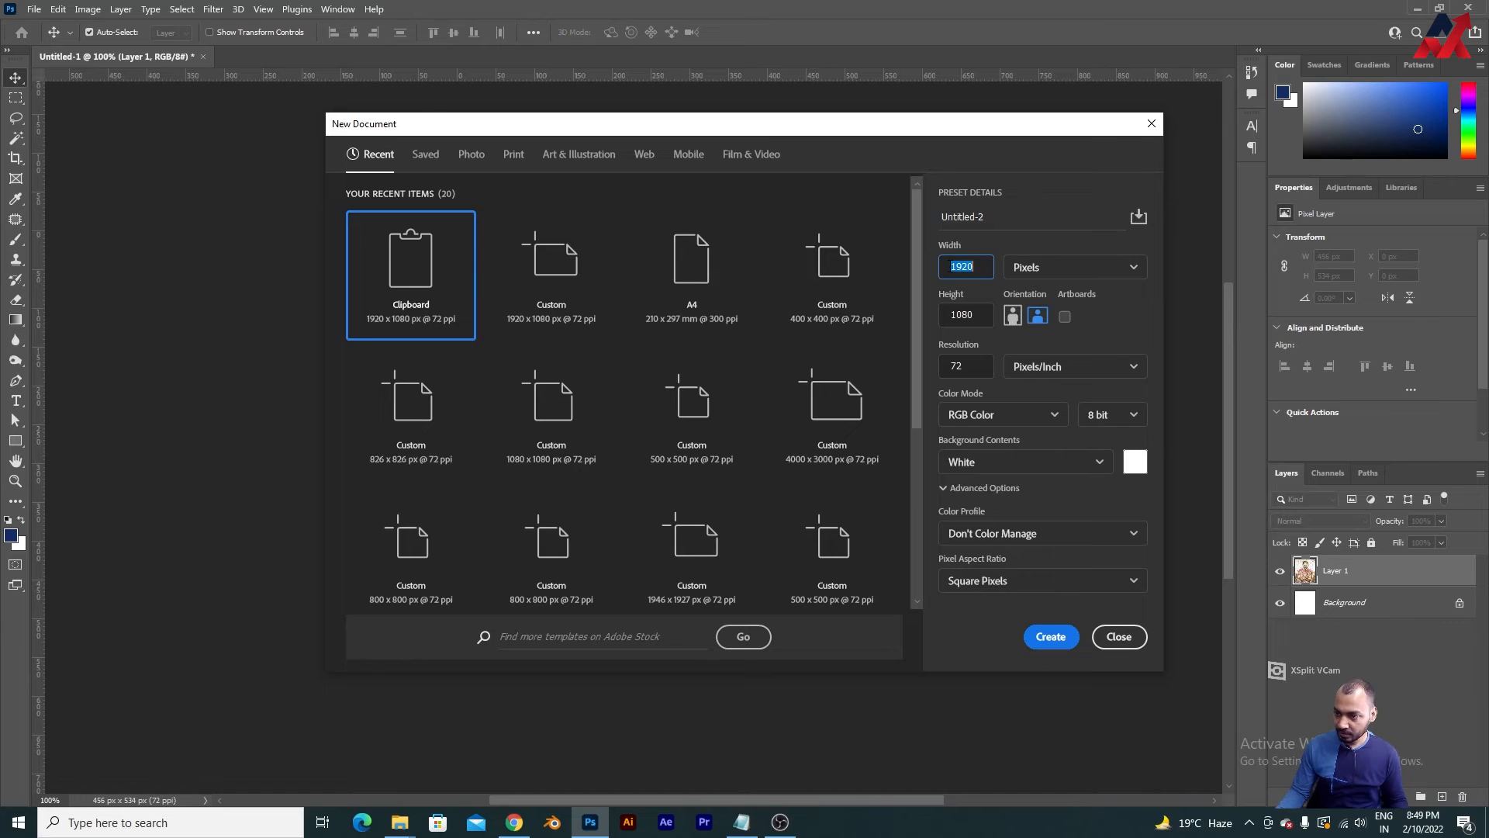
pyautogui.write('1080')
pyautogui.press('Tab')
pyautogui.write('108')
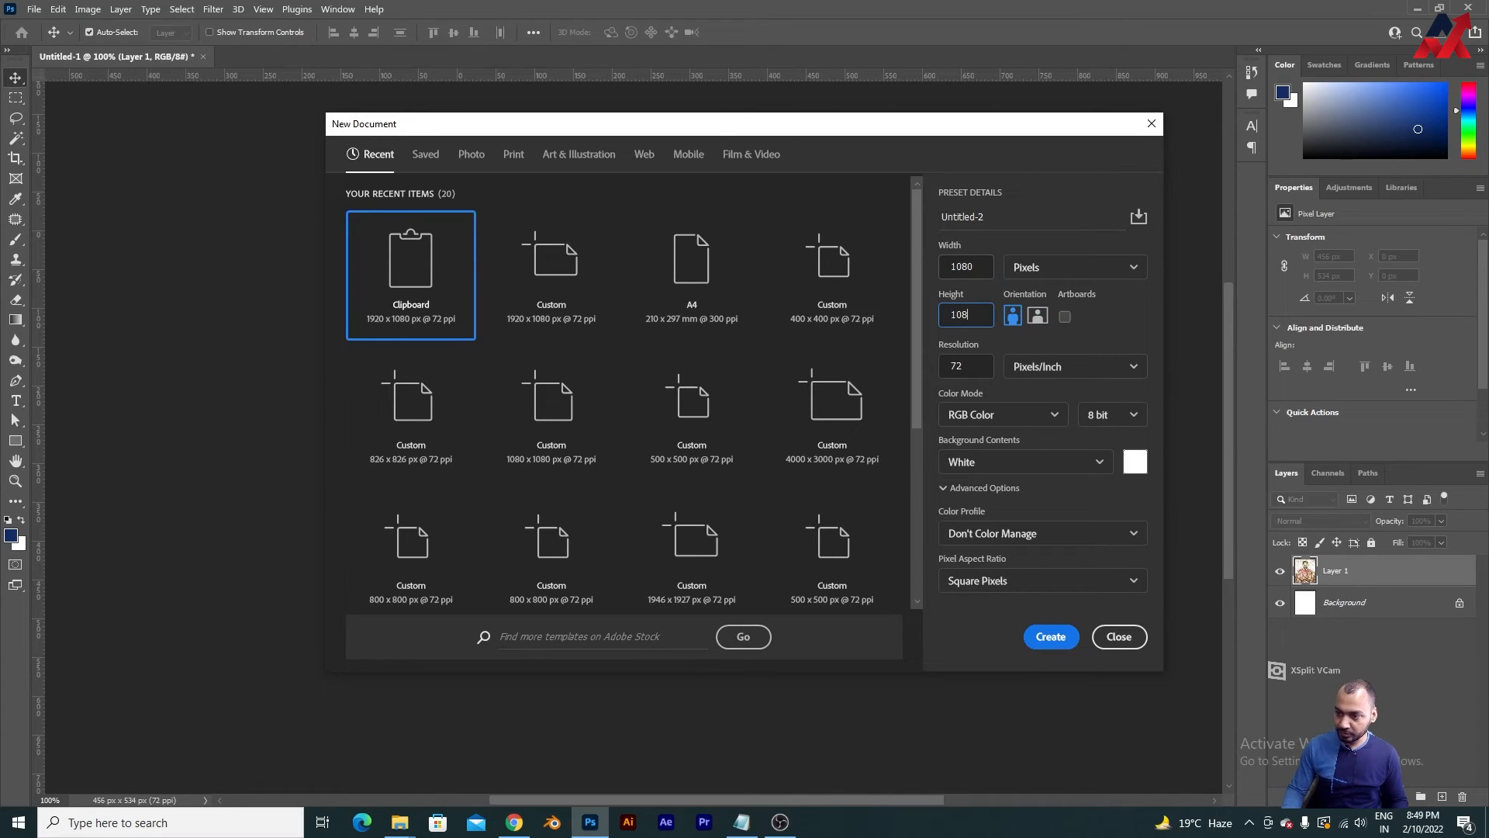
pyautogui.write('0')
pyautogui.press('Return')
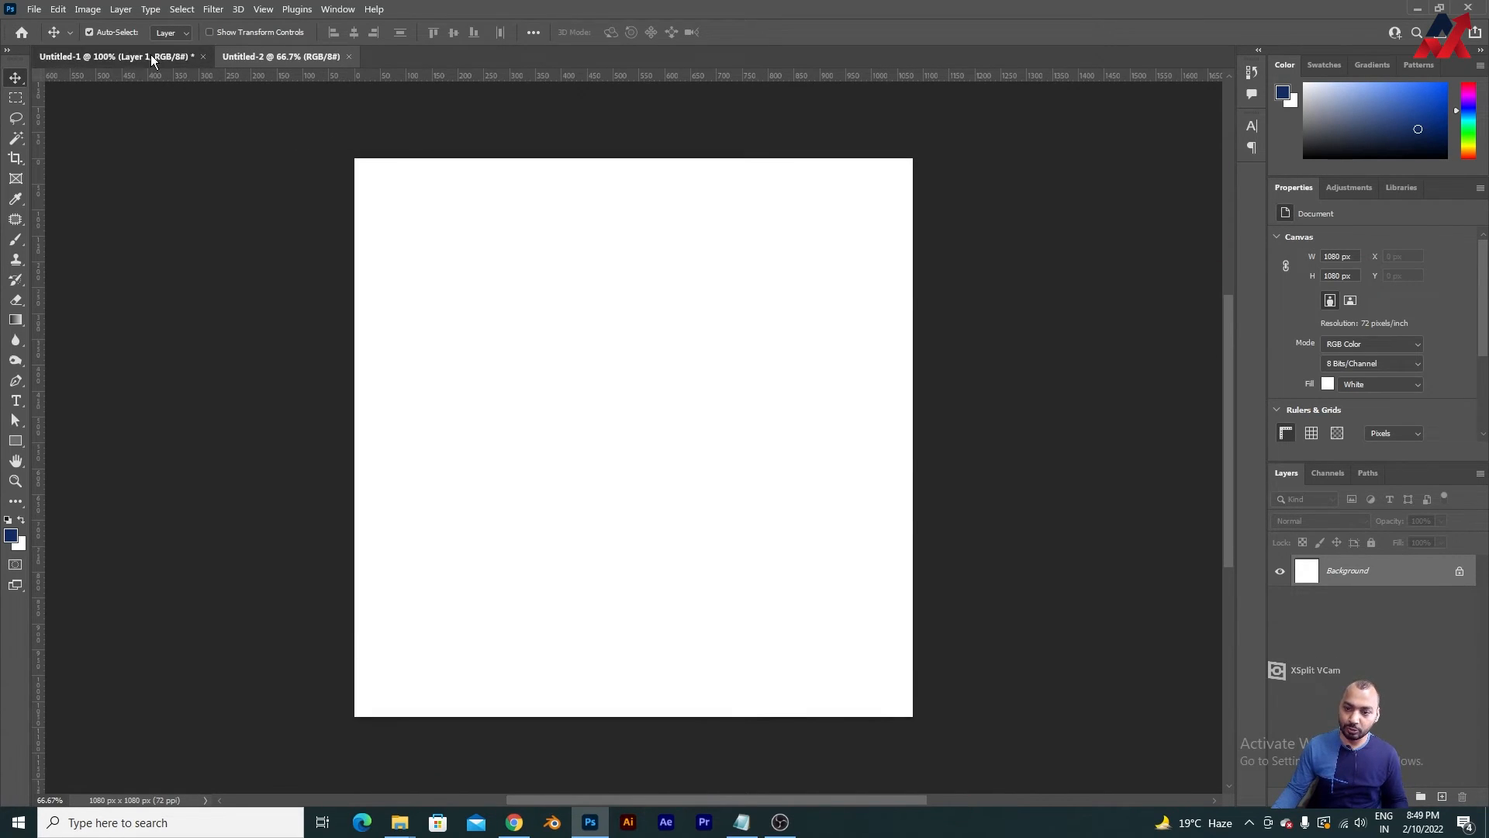
# Step: Copy the cropped portrait layer into the centre of the square document and convert it to a Smart Object
pyautogui.click(153, 59)
pyautogui.moveTo(442, 199); pyautogui.dragTo(701, 437)
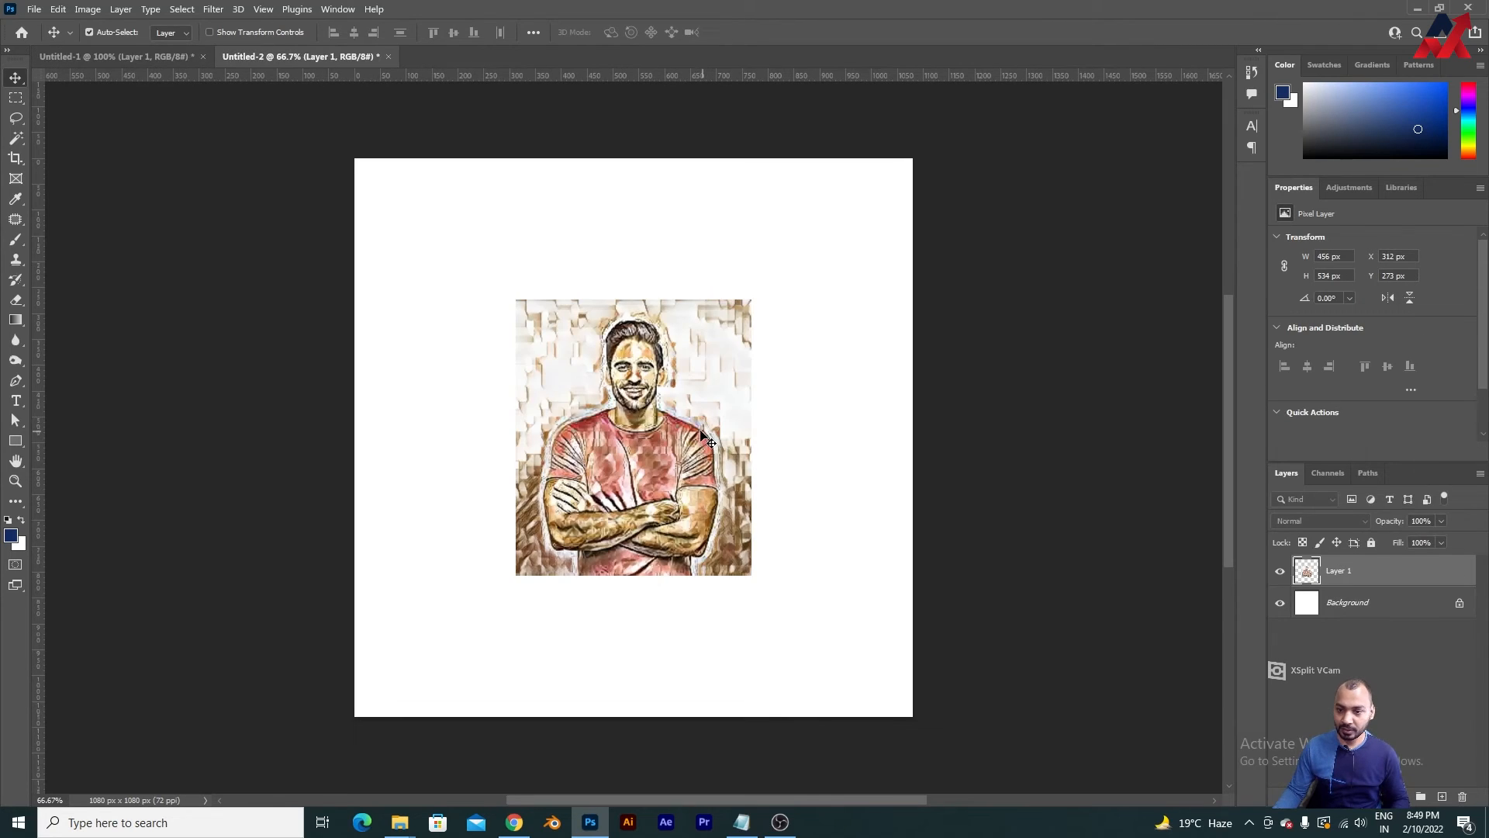
pyautogui.rightClick(1370, 566)
pyautogui.click(1254, 366)
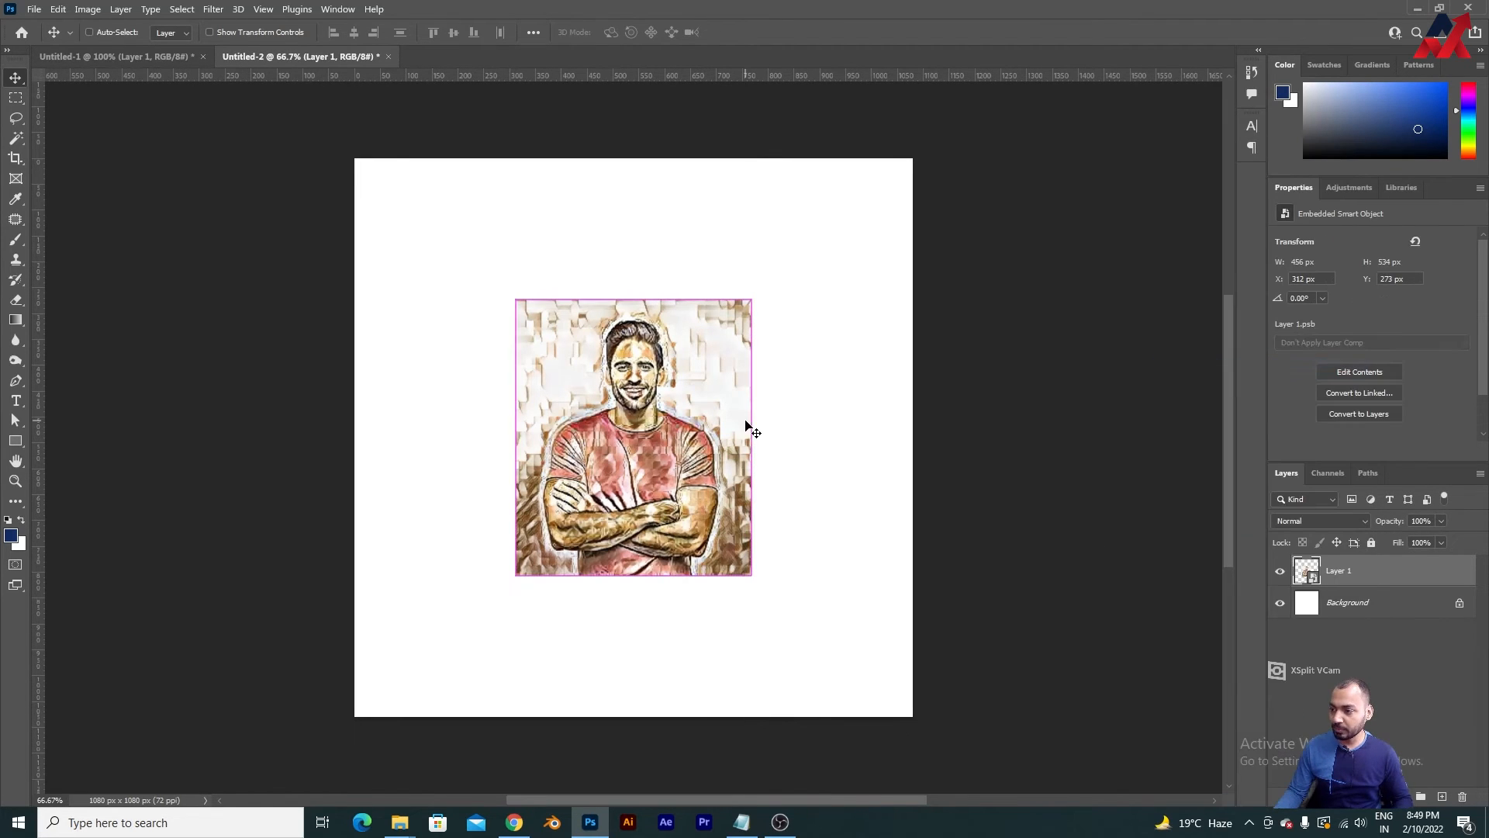
# Step: Enlarge the portrait to about 1092 by 1280 px so it covers the square canvas, and compare it with the original crop
pyautogui.hotkey('ctrl', 't')
pyautogui.moveTo(750, 301); pyautogui.dragTo(991, 176)
pyautogui.moveTo(825, 266); pyautogui.dragTo(822, 308)
pyautogui.press('Return')
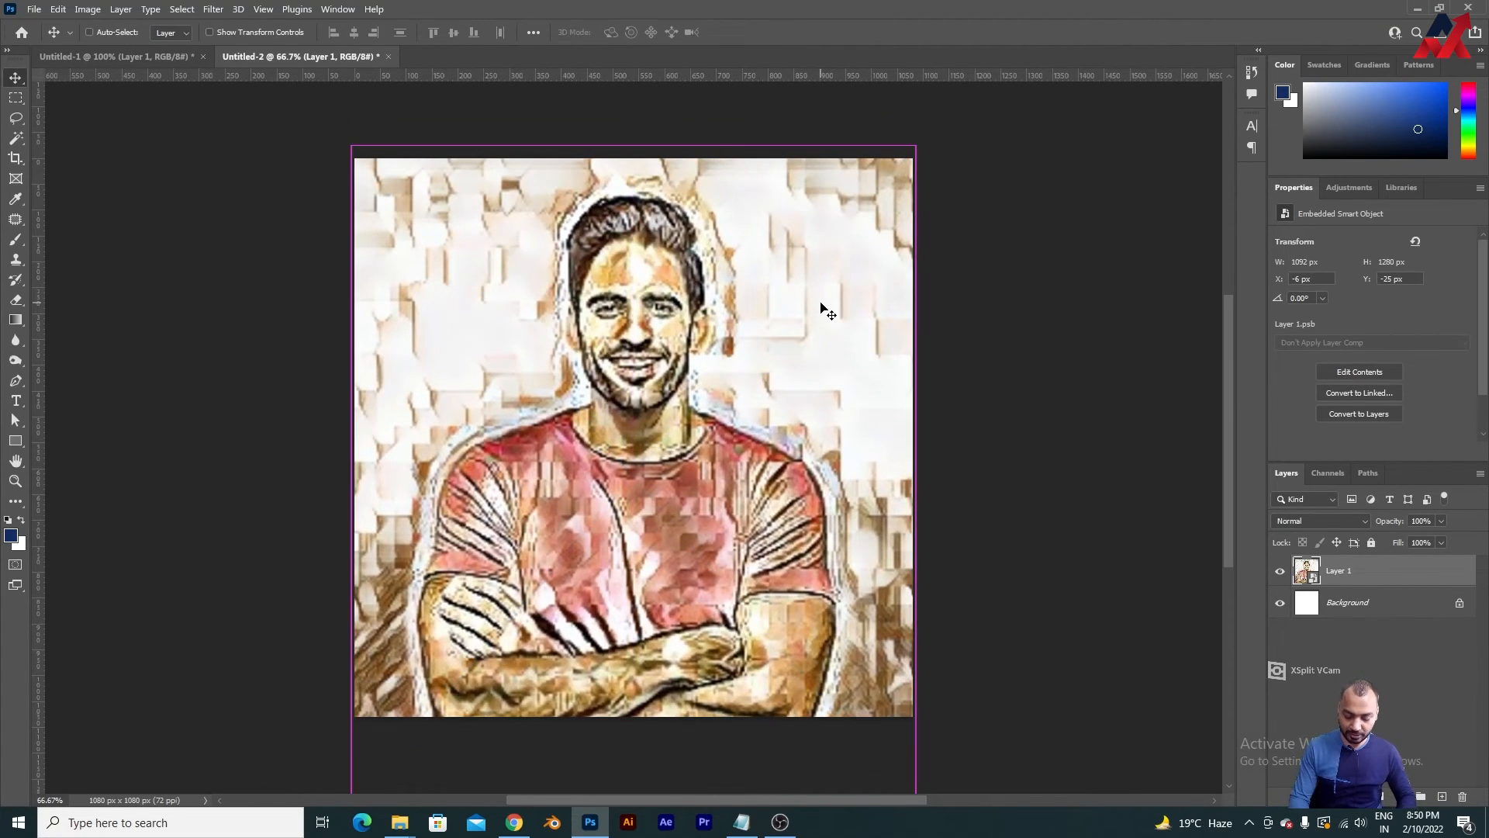
pyautogui.hotkey('ctrl', '-')
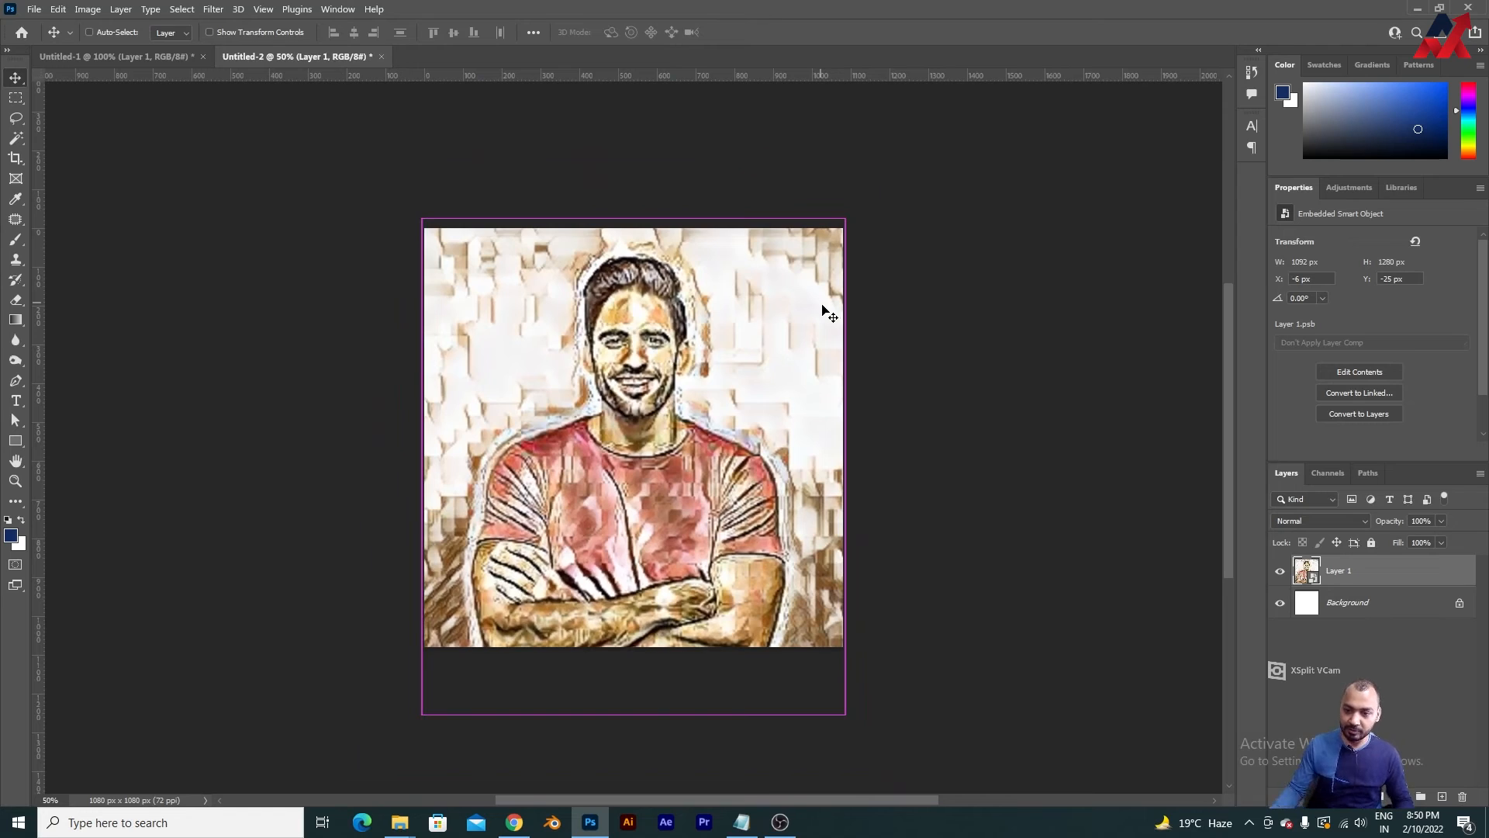
pyautogui.click(117, 57)
pyautogui.click(299, 56)
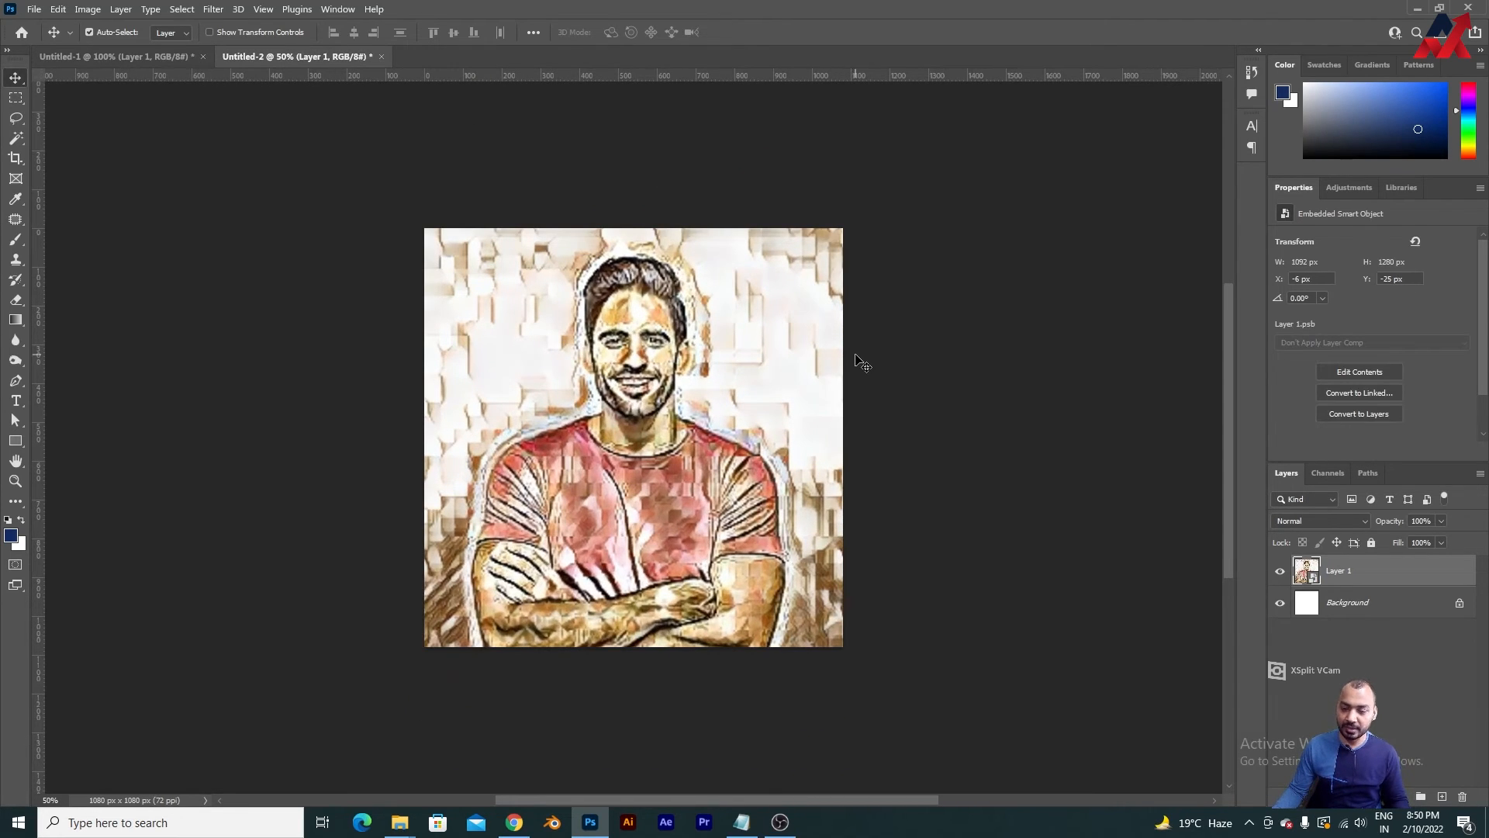